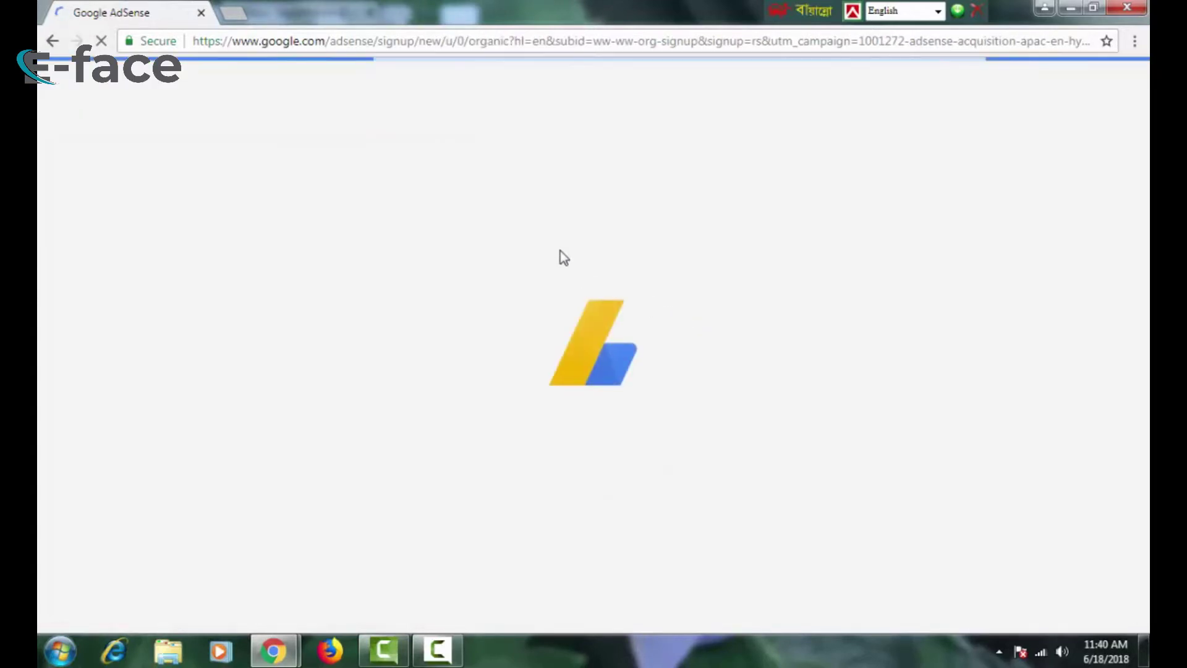
Choose Bangladesh as the country or territory for the AdSense account
scroll(503, 289, "down", 5)
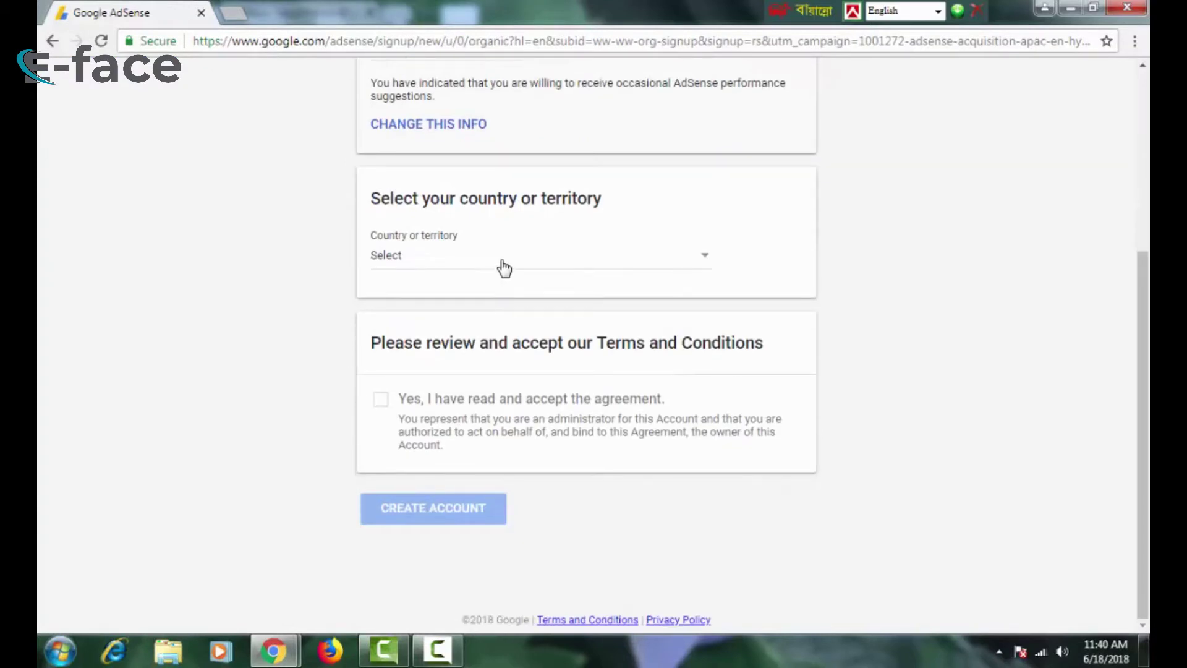
left_click(503, 268)
scroll(629, 279, "down", 2)
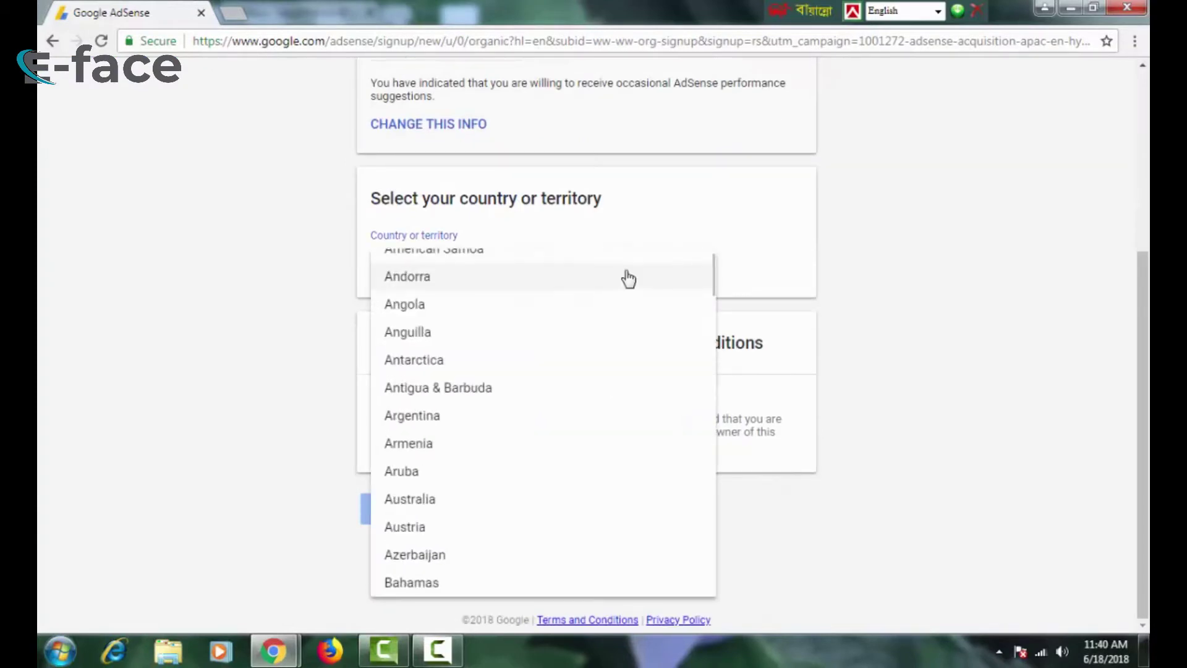
scroll(569, 324, "down", 4)
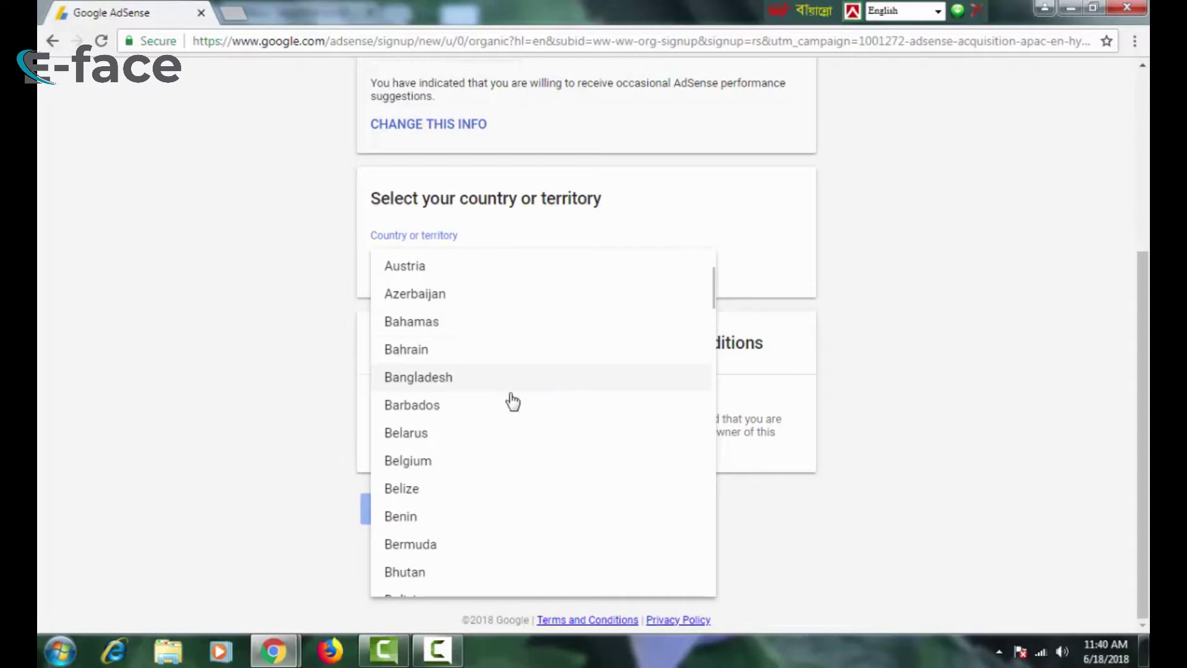
left_click(468, 379)
Go through the AdSense Terms of Service, accept the agreement and create the account
scroll(499, 358, "down", 6)
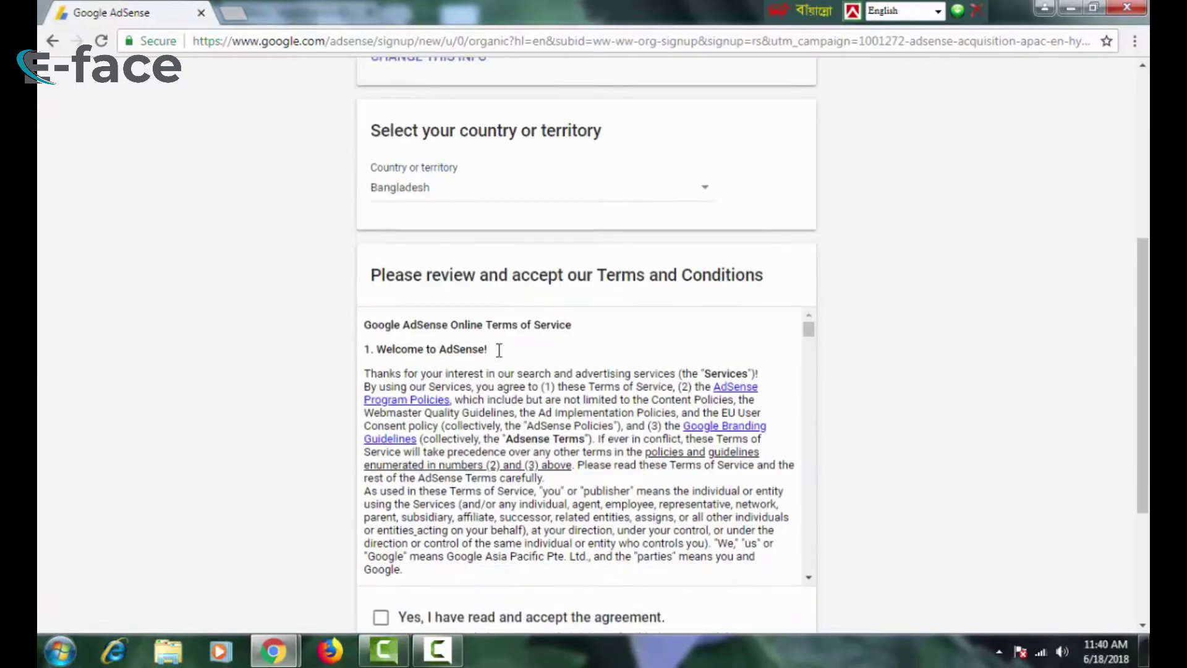
left_click_drag(811, 124, 811, 399)
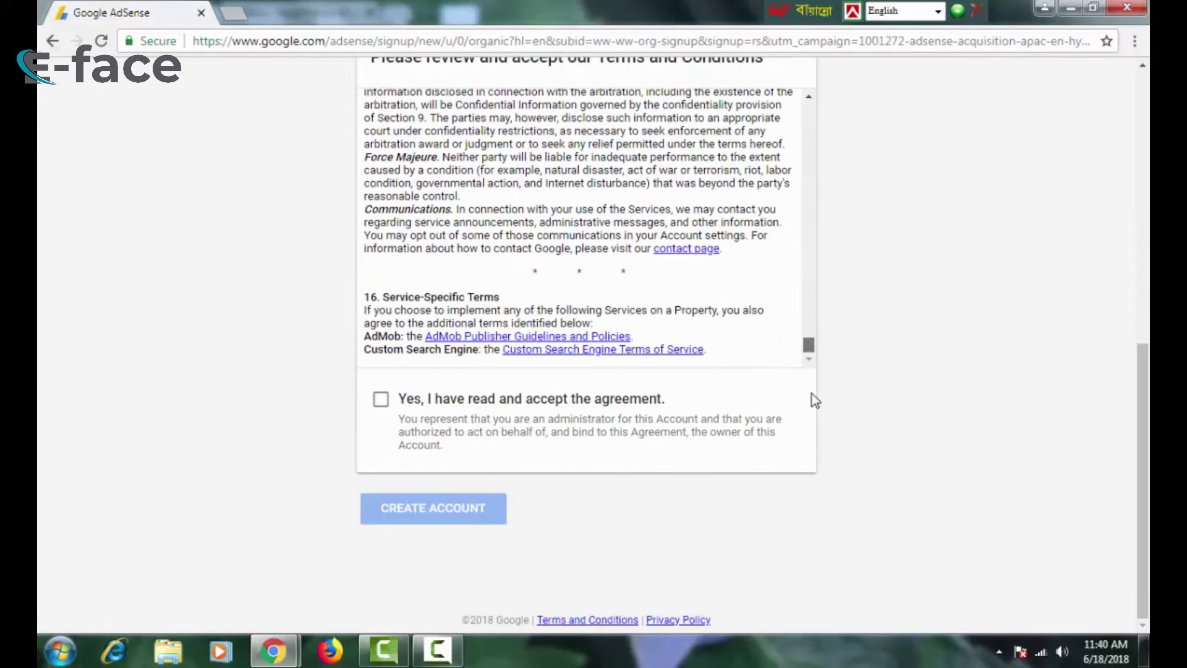
left_click(381, 400)
left_click(449, 513)
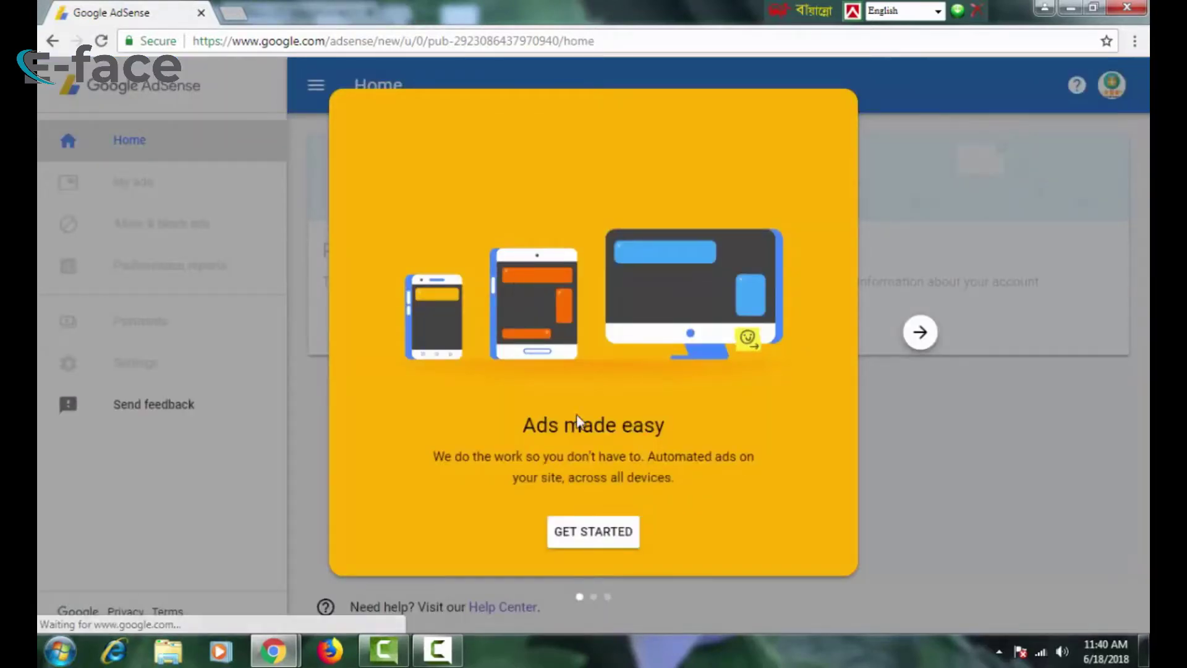
Get started with the new account and set the payment profile's account type to Business
left_click(607, 531)
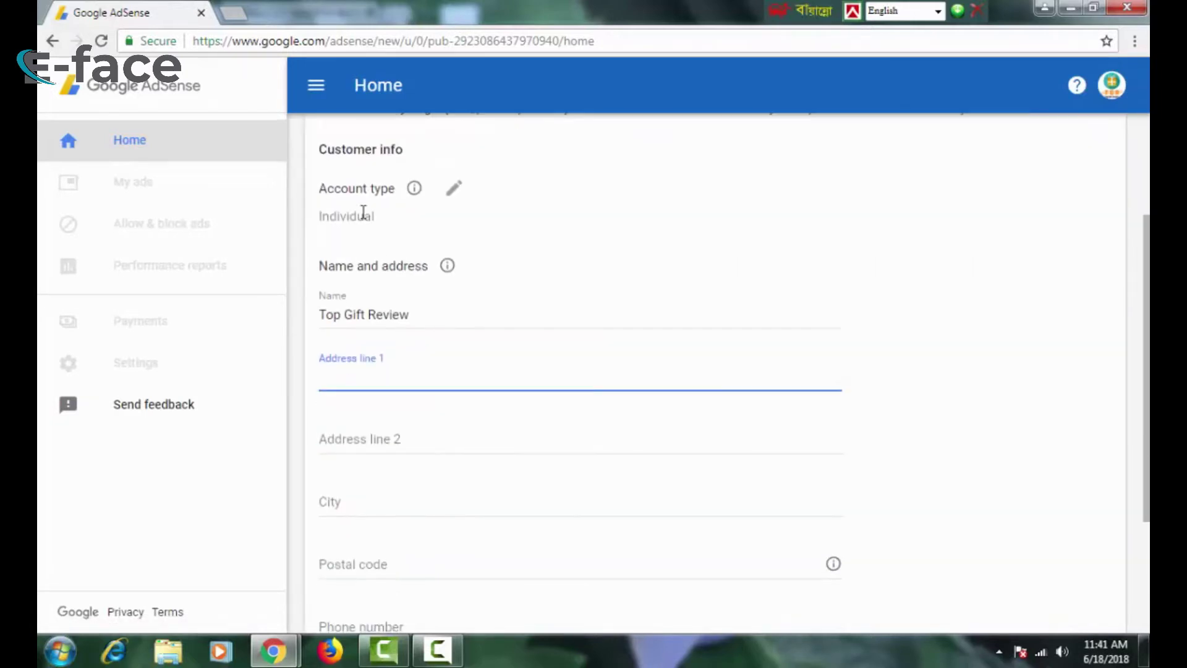
left_click(384, 218)
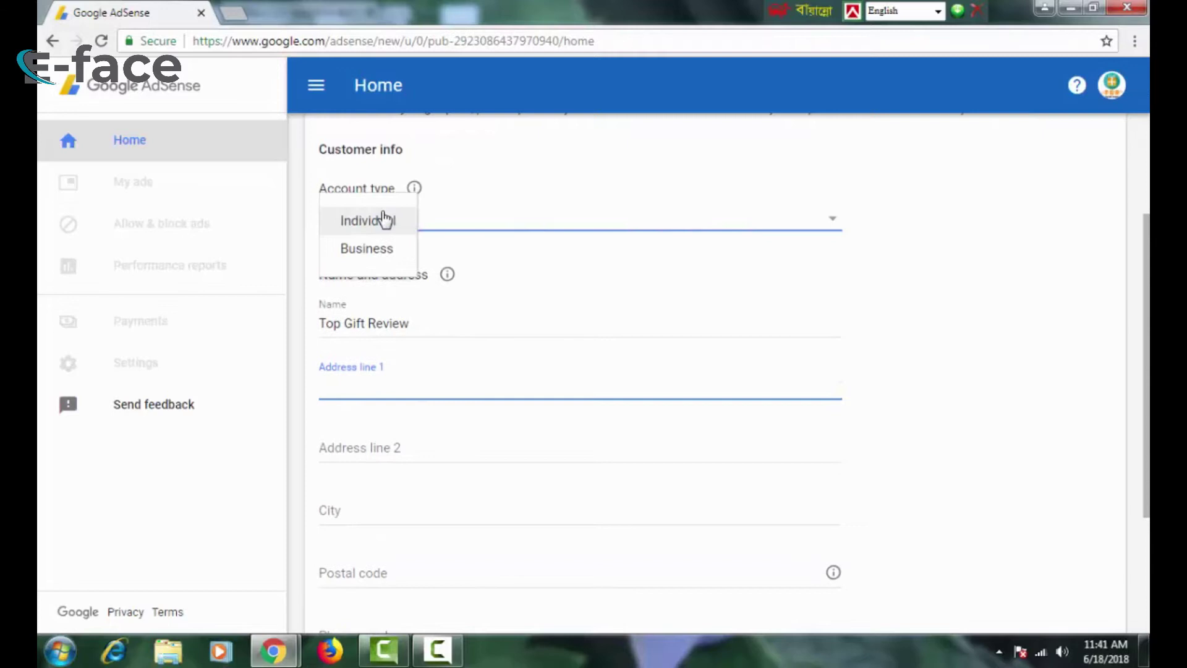
left_click(388, 255)
left_click(479, 299)
scroll(383, 217, "down", 2)
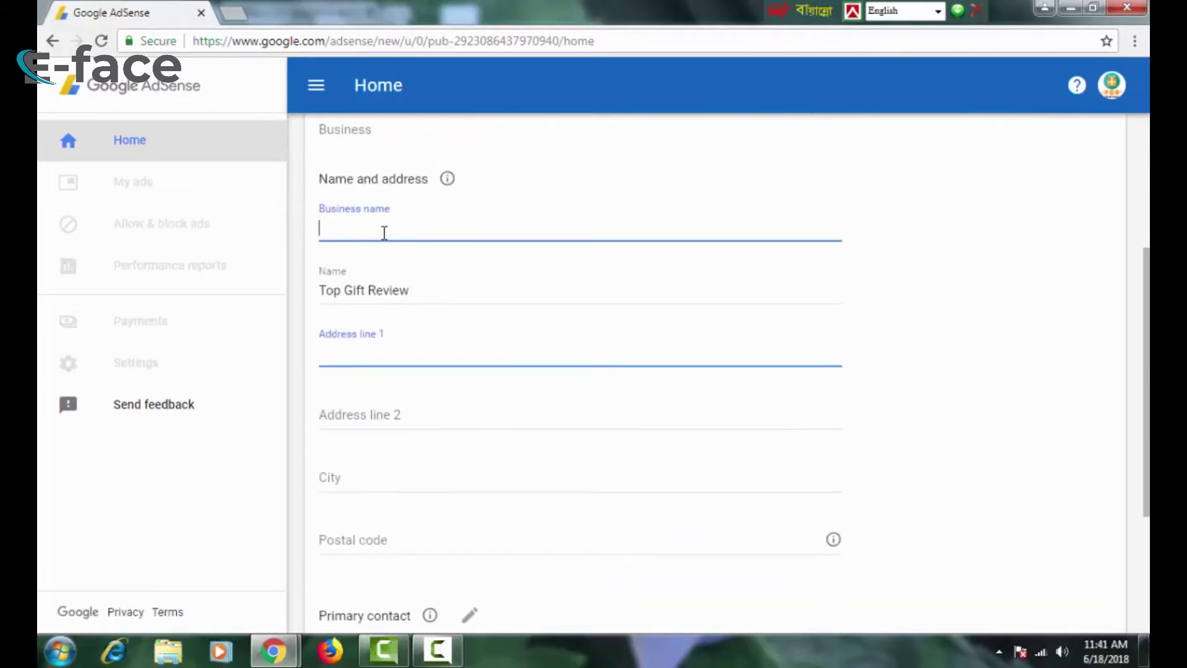
Enter Quantic IT as the business name in the name and address details
left_click(384, 232)
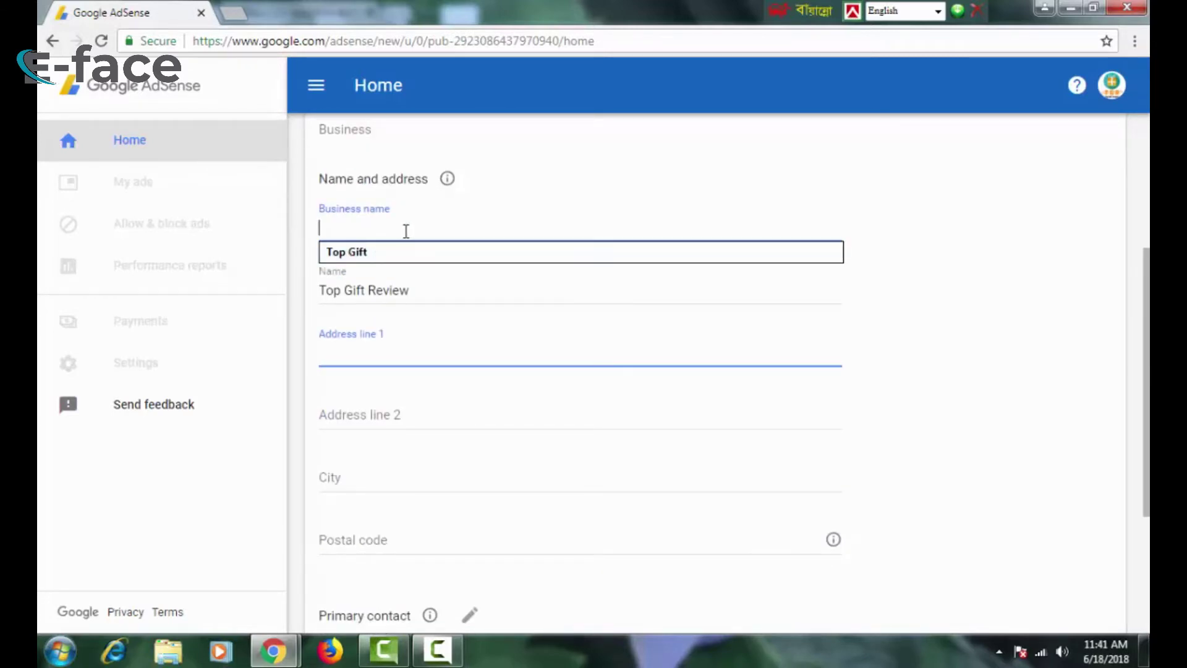
type("79")
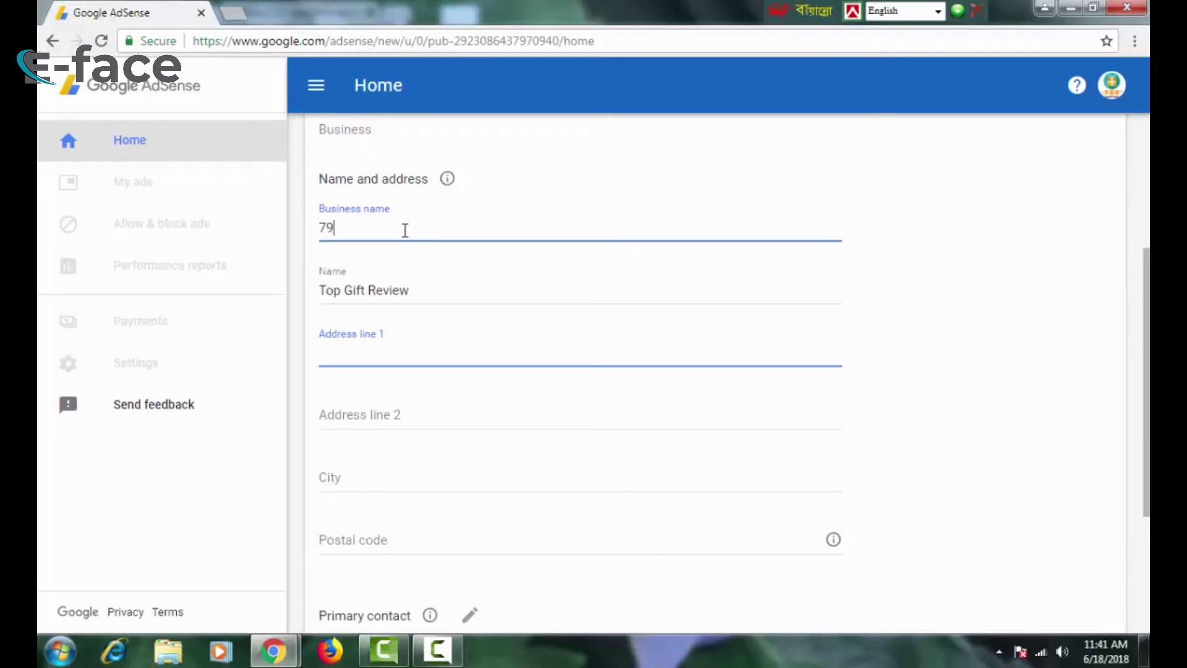
key("BackSpace")
key("BackSpace")
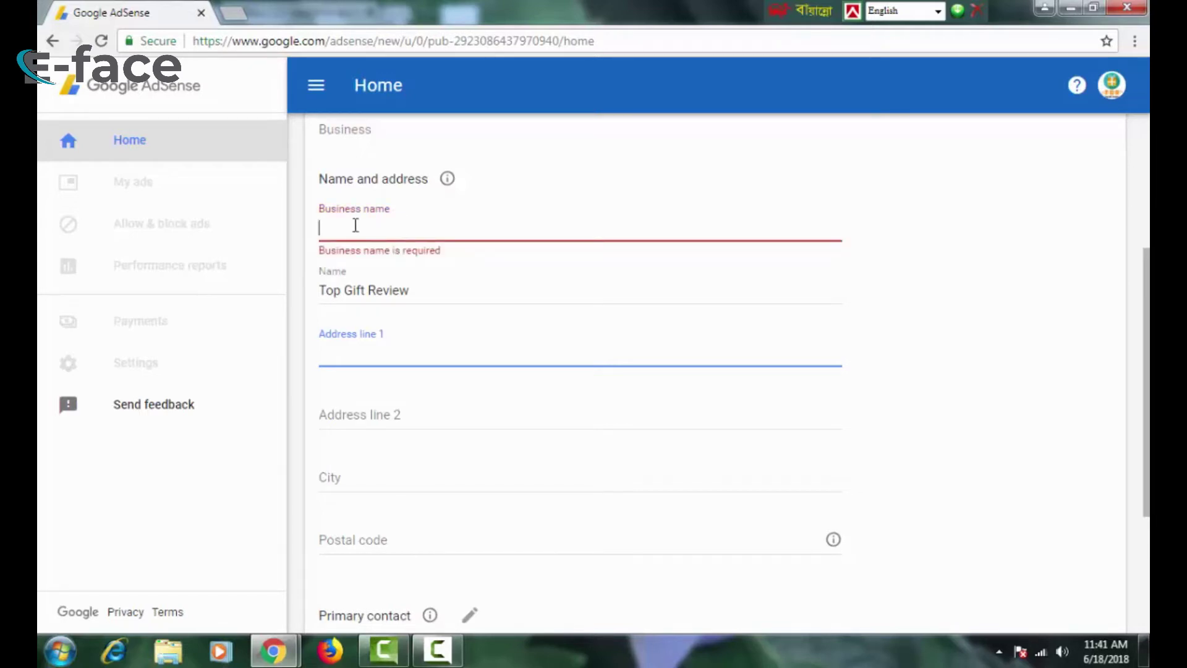
type("Quantic IT")
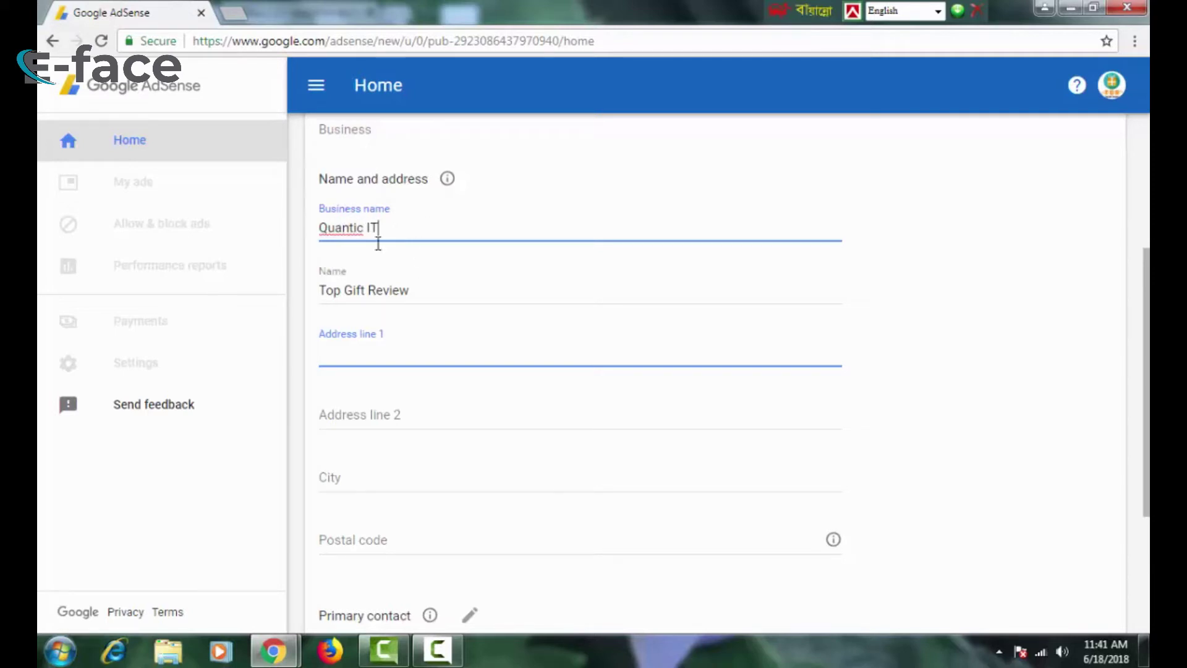
left_click_drag(379, 228, 272, 236)
Fill in the first address line with the saved street address
scroll(405, 297, "down", 3)
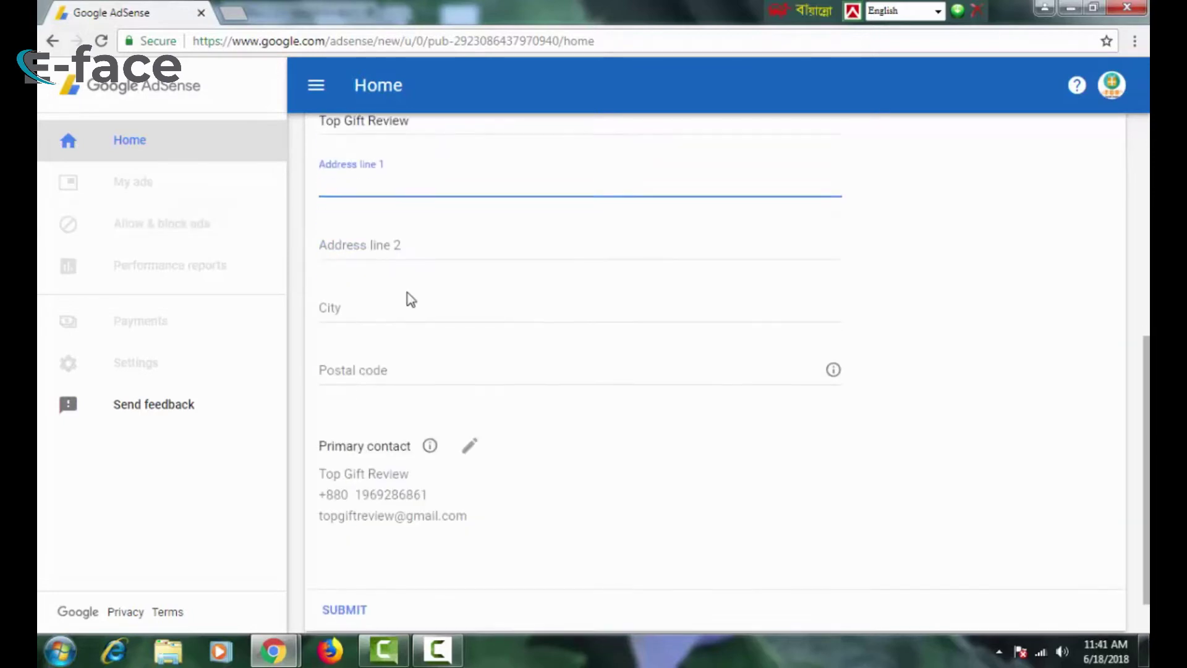
scroll(398, 244, "up", 3)
left_click(355, 347)
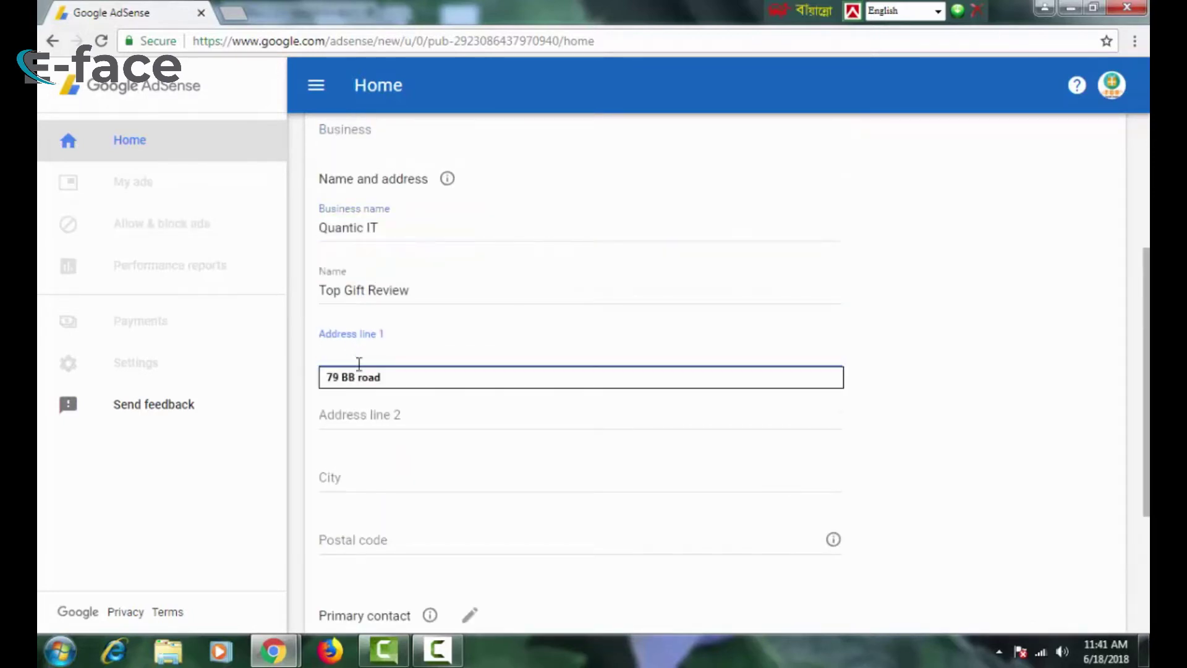
left_click(432, 377)
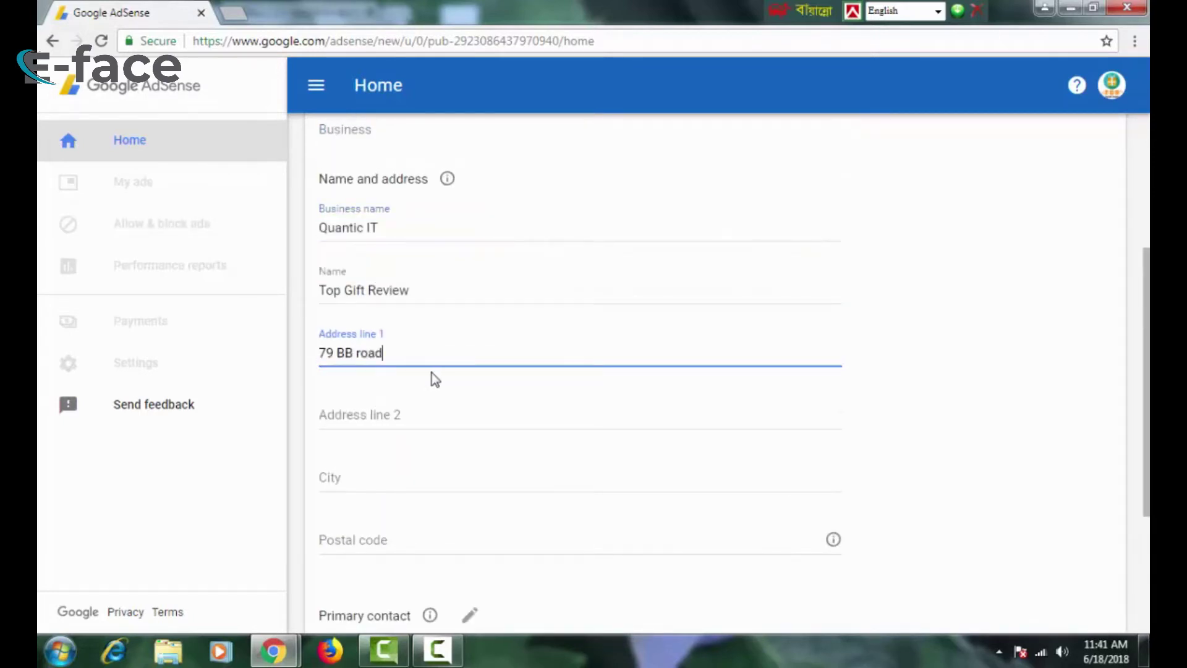
Try to copy the first address line's text into the second address line, and clear the second line
left_click(419, 414)
left_click(373, 355)
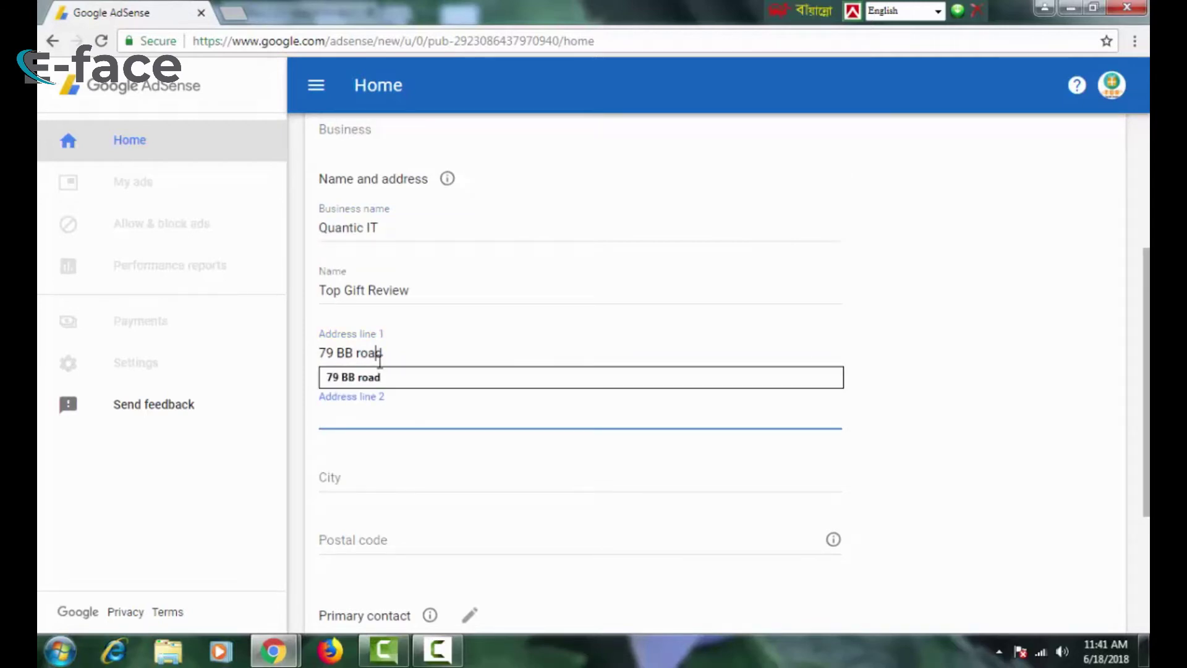
left_click_drag(402, 353, 323, 355)
right_click(357, 357)
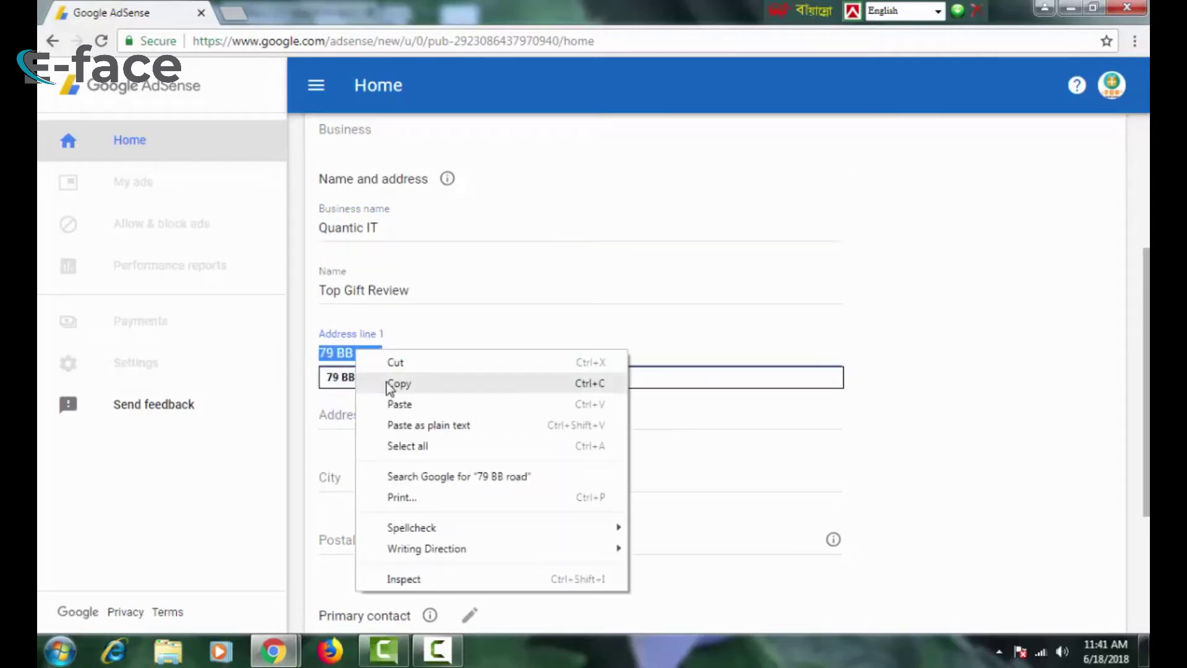
left_click(399, 381)
left_click(360, 416)
right_click(360, 416)
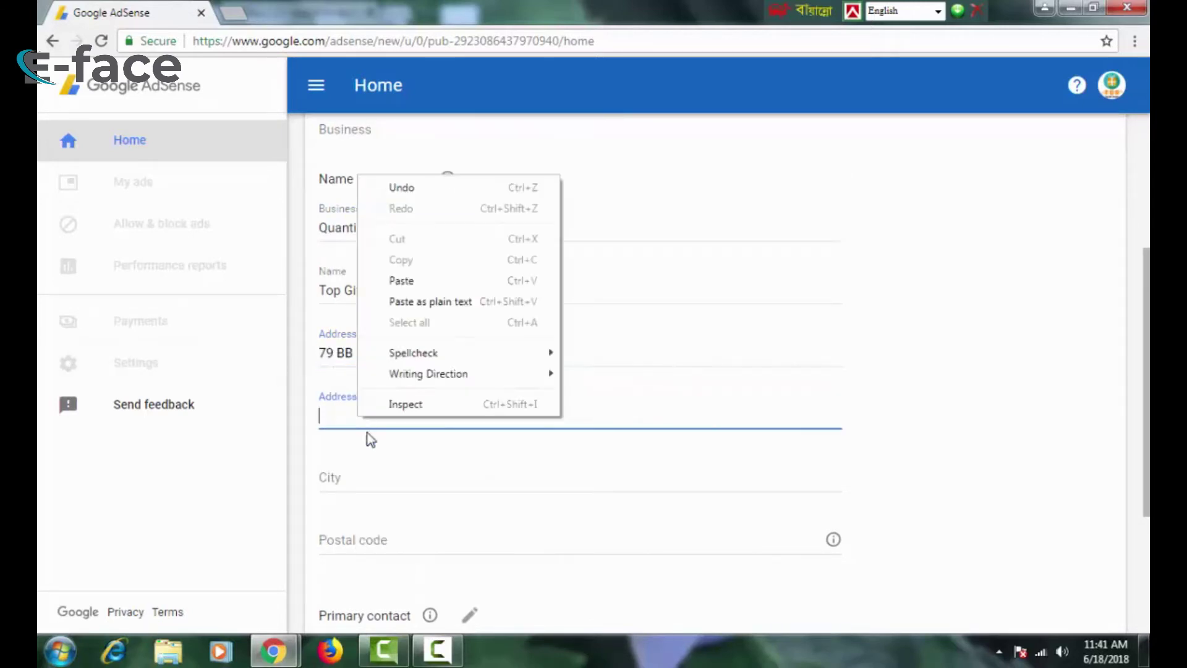
left_click(411, 280)
scroll(408, 290, "down", 4)
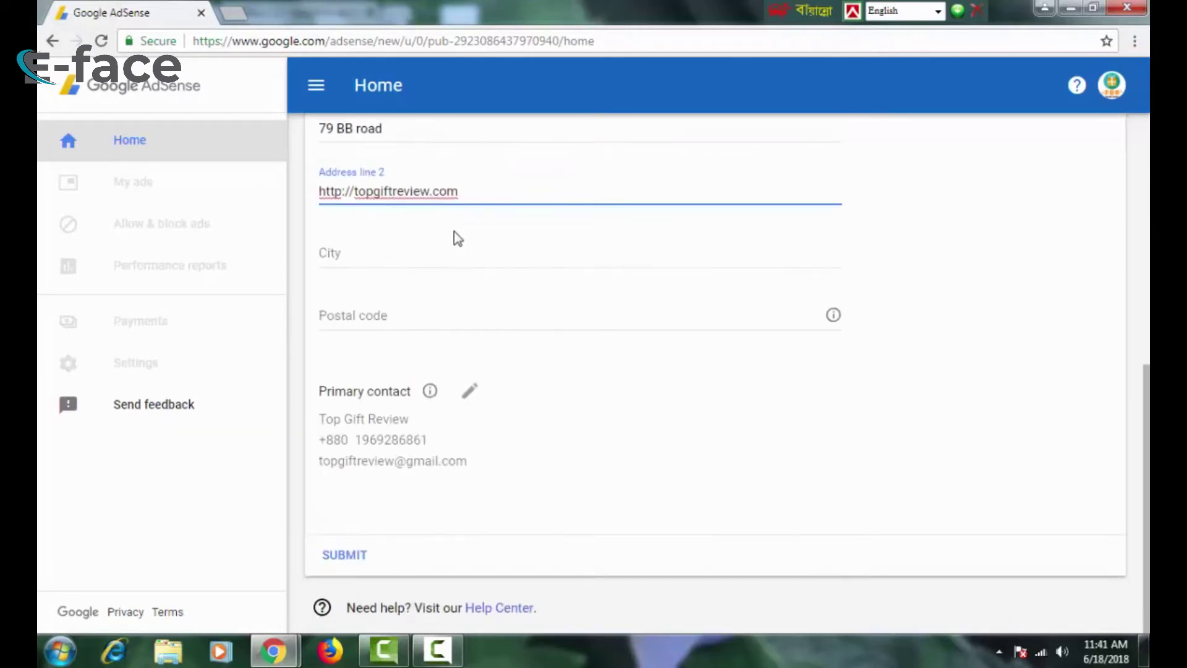
left_click_drag(485, 183, 230, 226)
key("BackSpace")
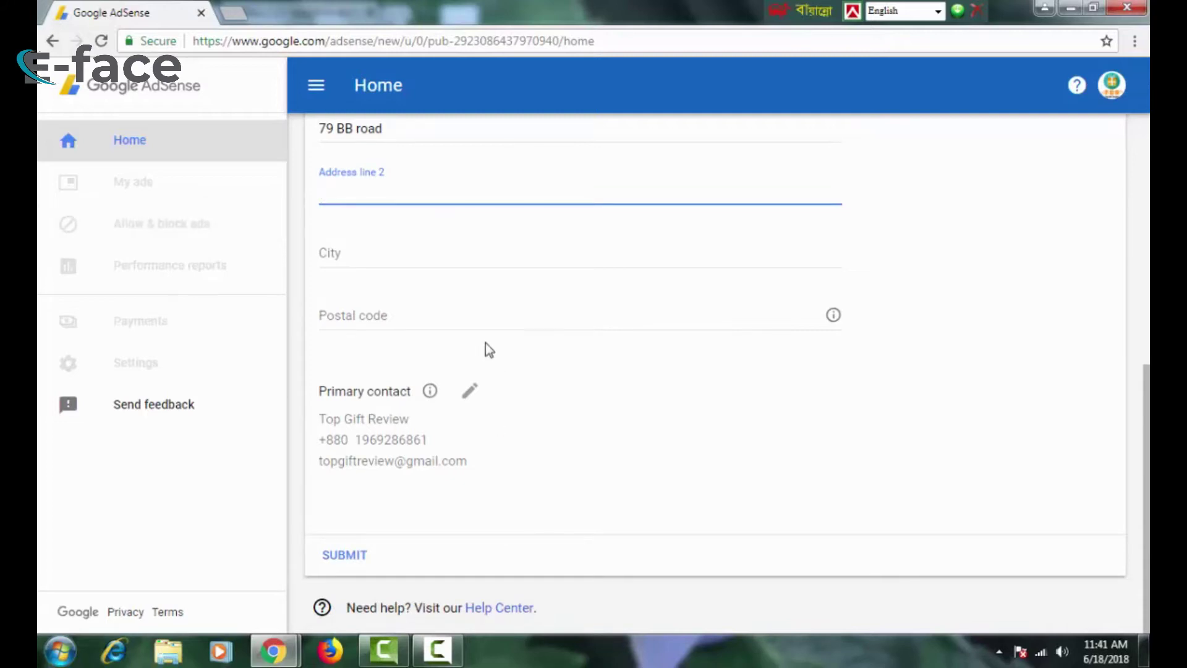
Fill in the city from the saved suggestion and enter the postal code
left_click(422, 247)
left_click(391, 286)
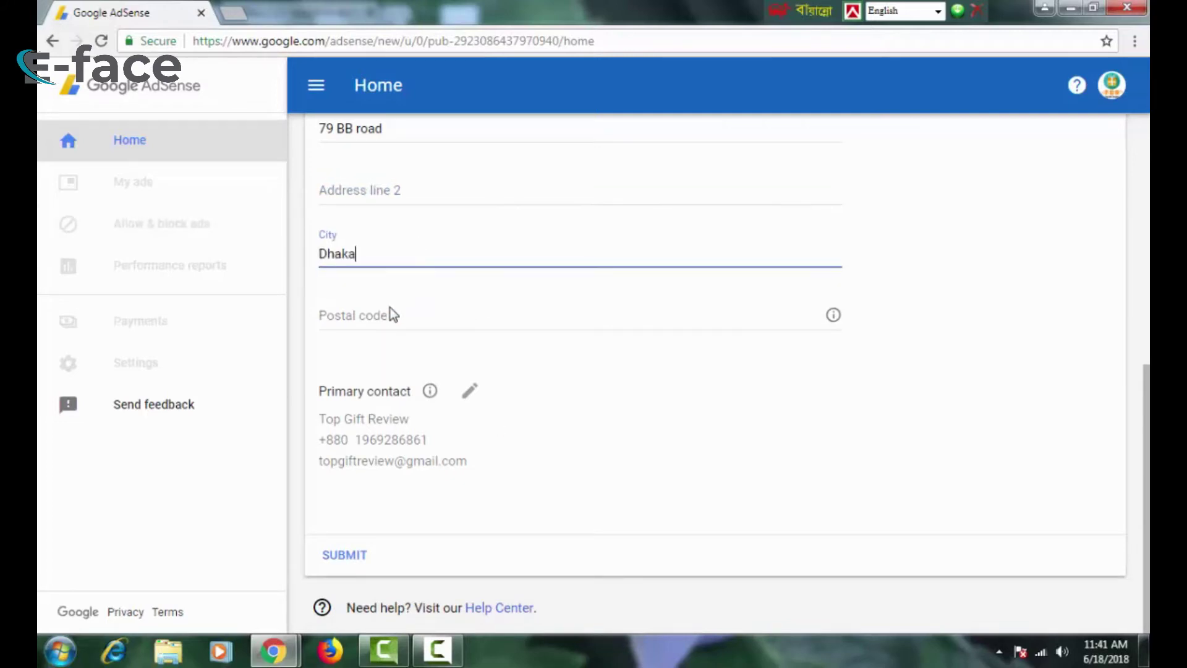
left_click(399, 316)
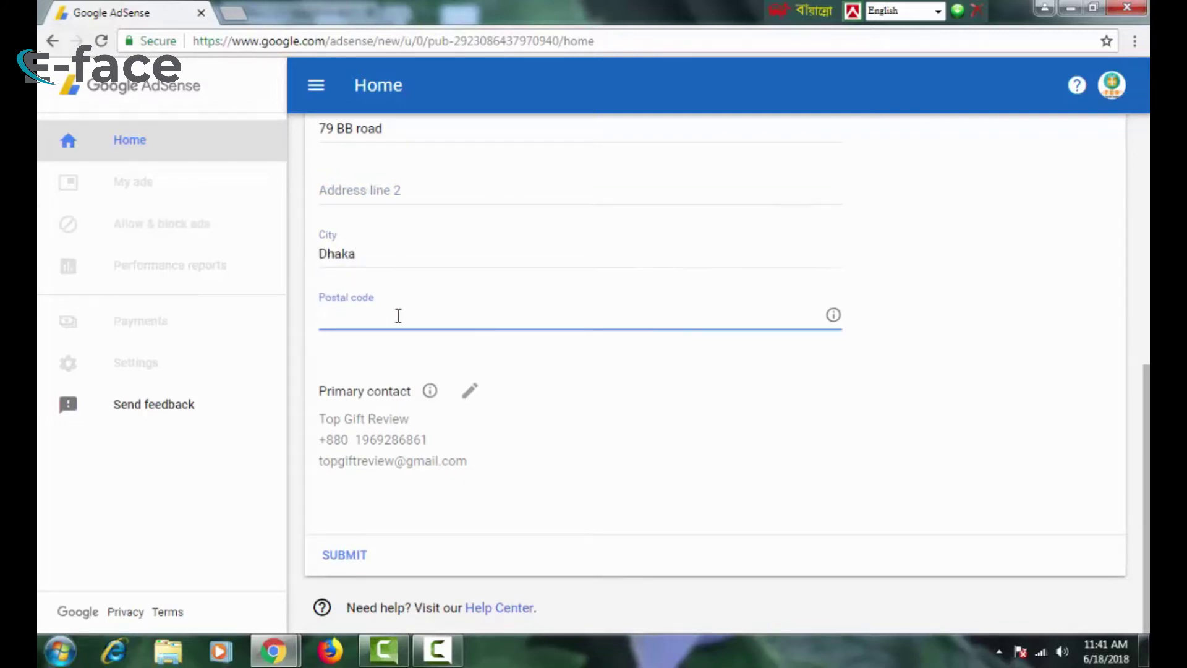
type("12")
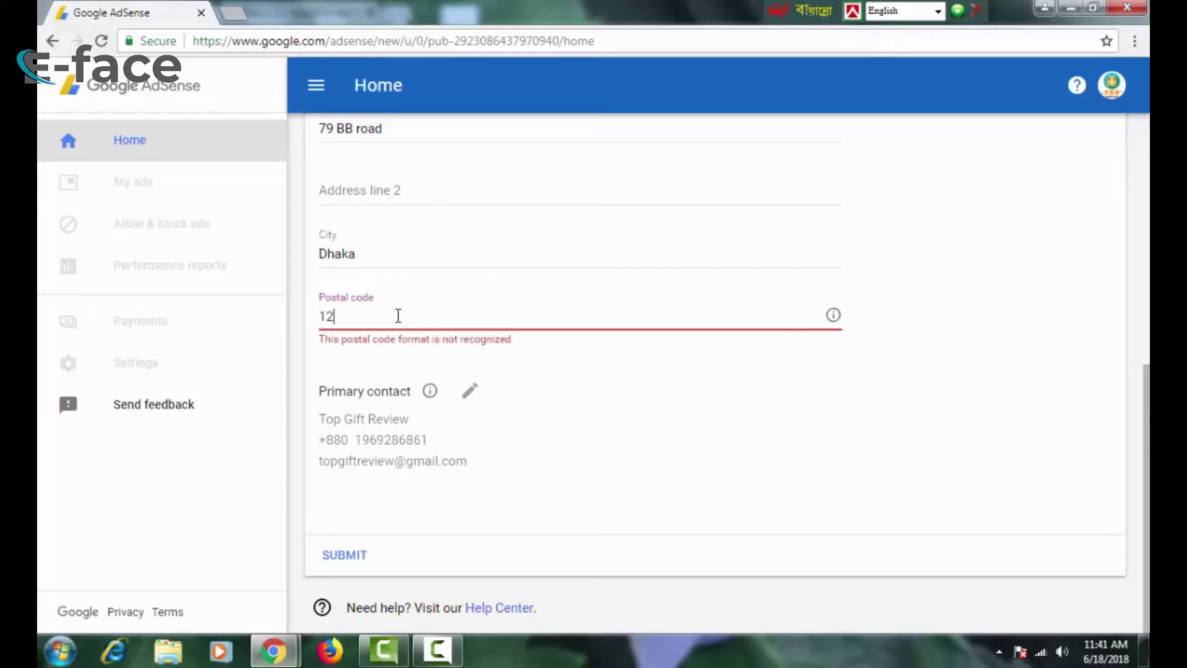
type("00")
key("BackSpace")
key("BackSpace")
key("BackSpace")
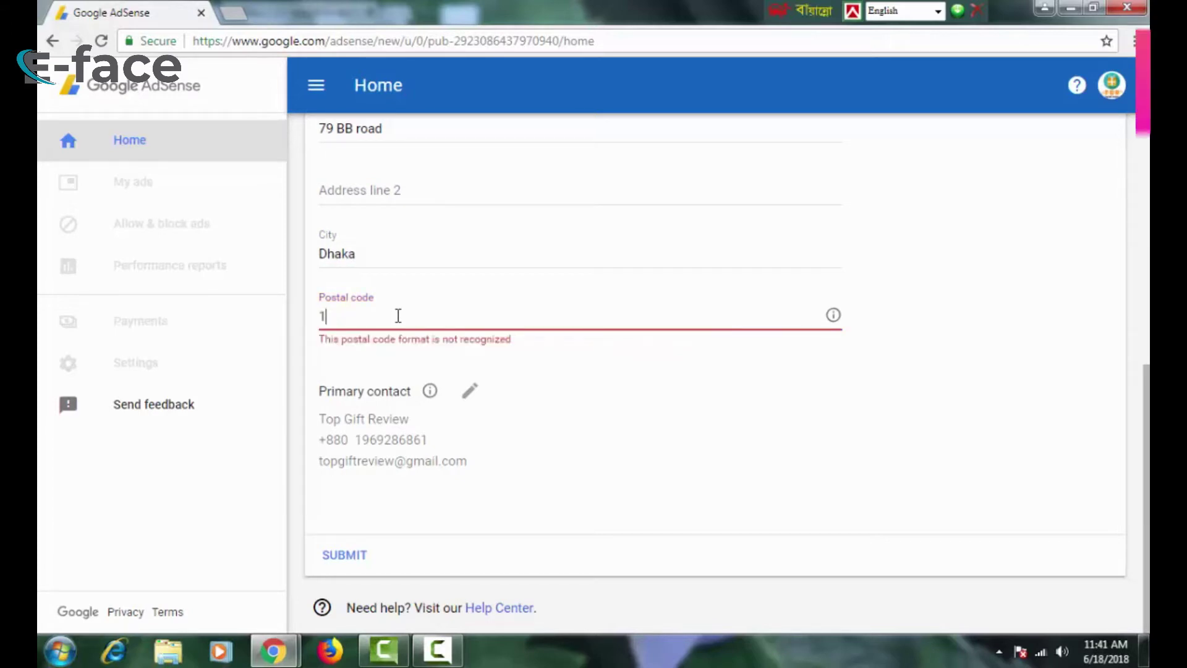
type("400")
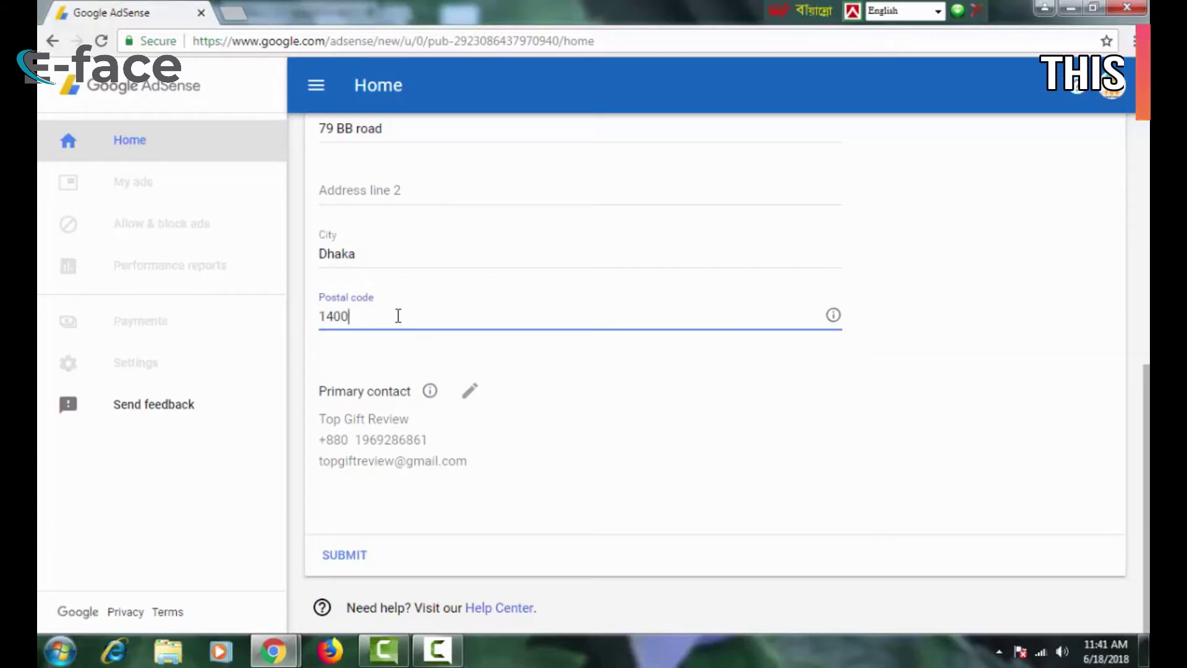
Replace the city with the one matching the postal code and submit the address details
left_click(413, 254)
left_click_drag(413, 254, 40, 275)
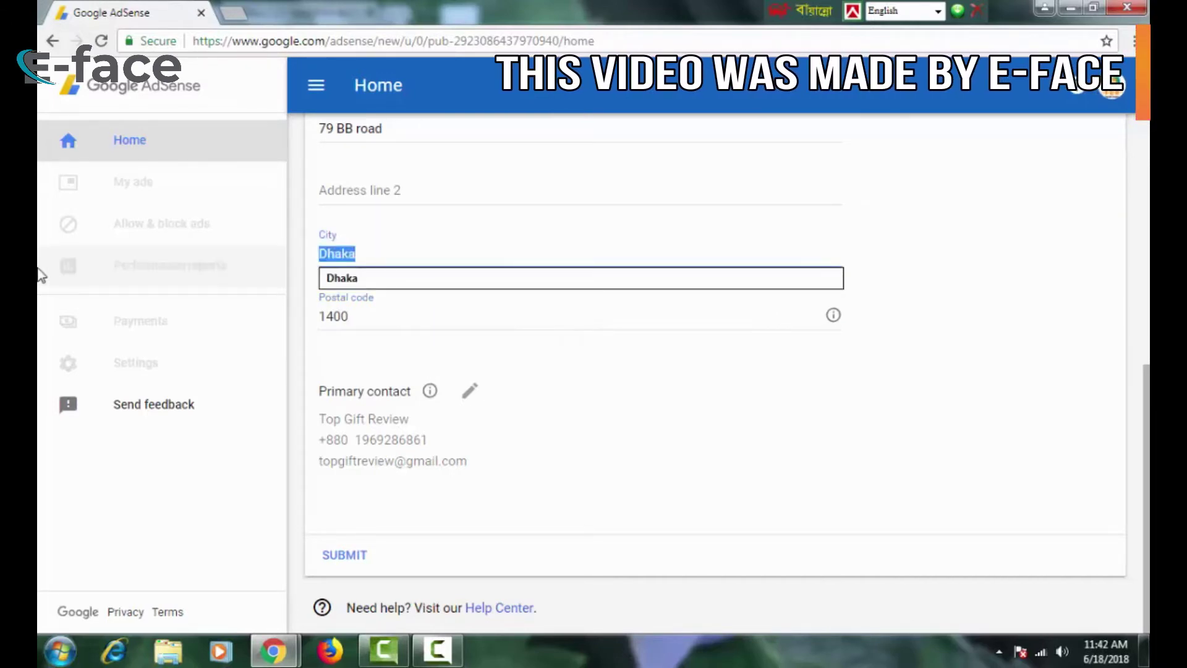
key("BackSpace")
type("Narayangonj")
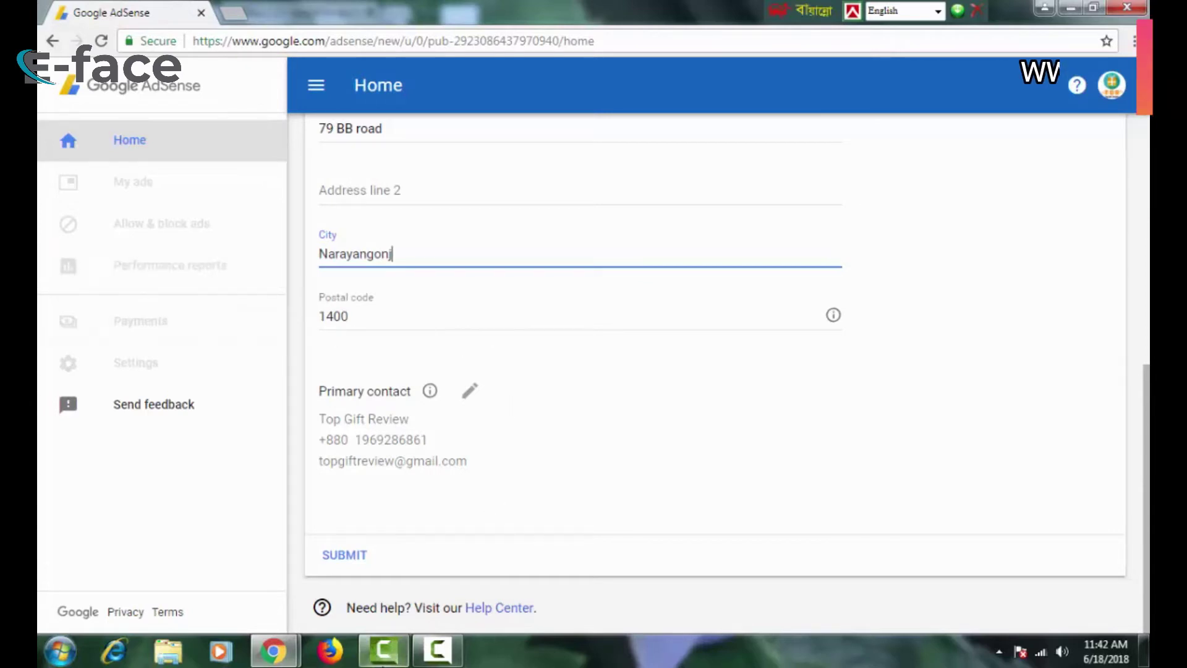
left_click(356, 566)
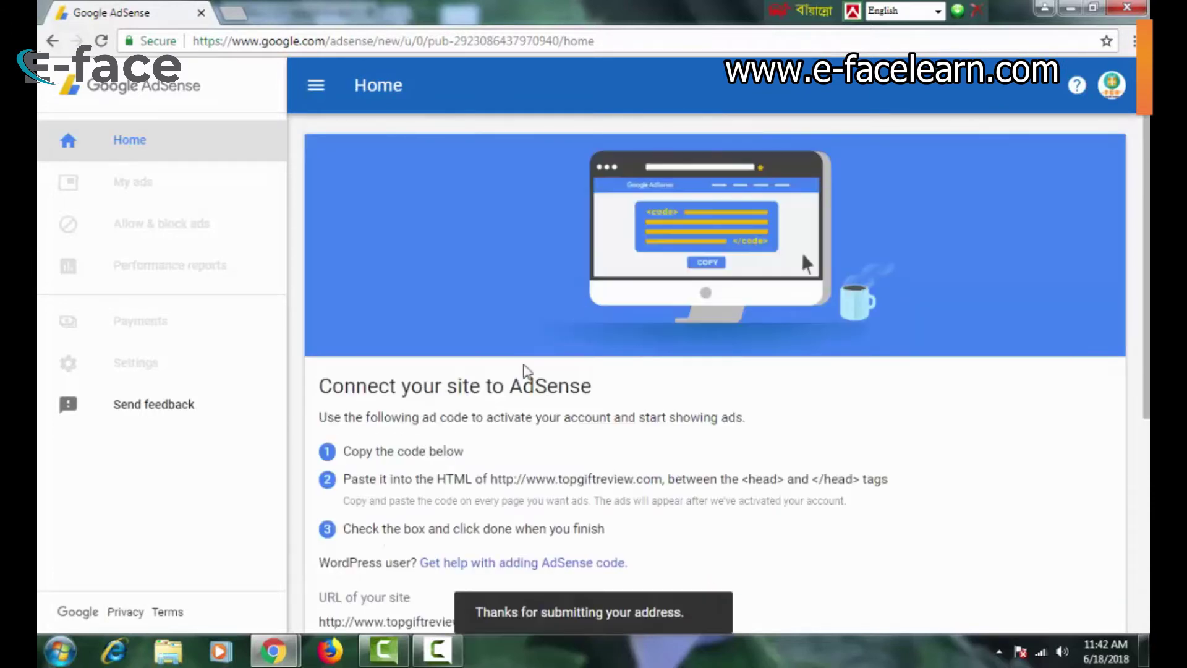
Copy the complete AdSense ad code script provided for connecting the site
scroll(643, 442, "down", 5)
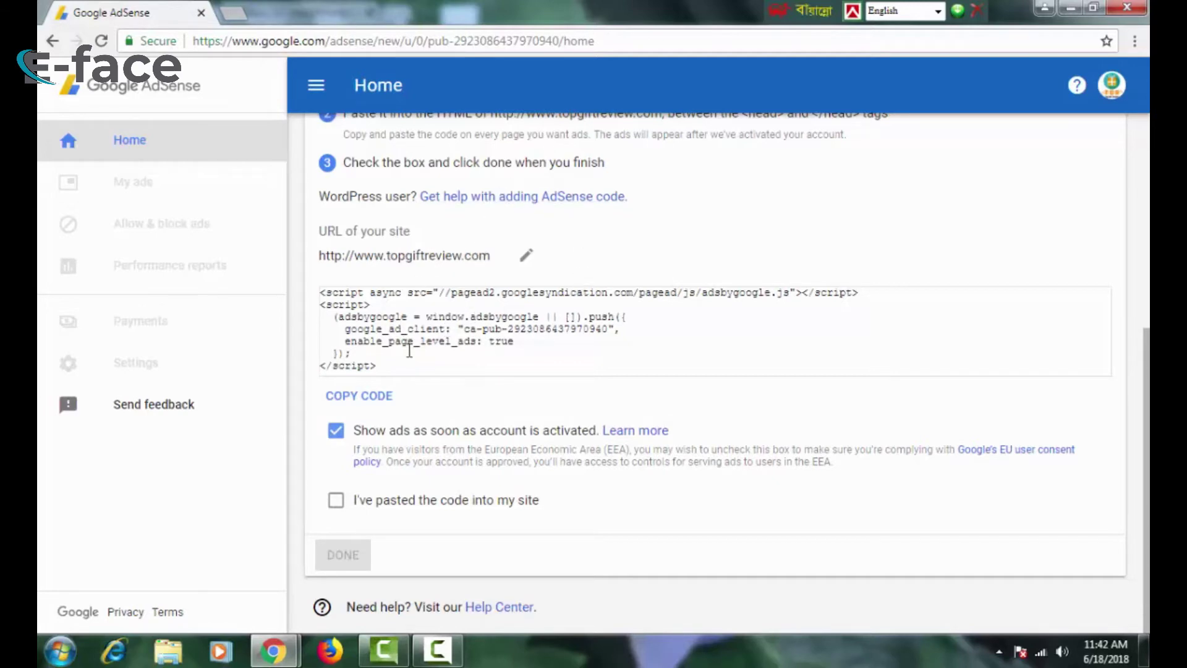
scroll(410, 350, "up", 2)
scroll(418, 409, "down", 1)
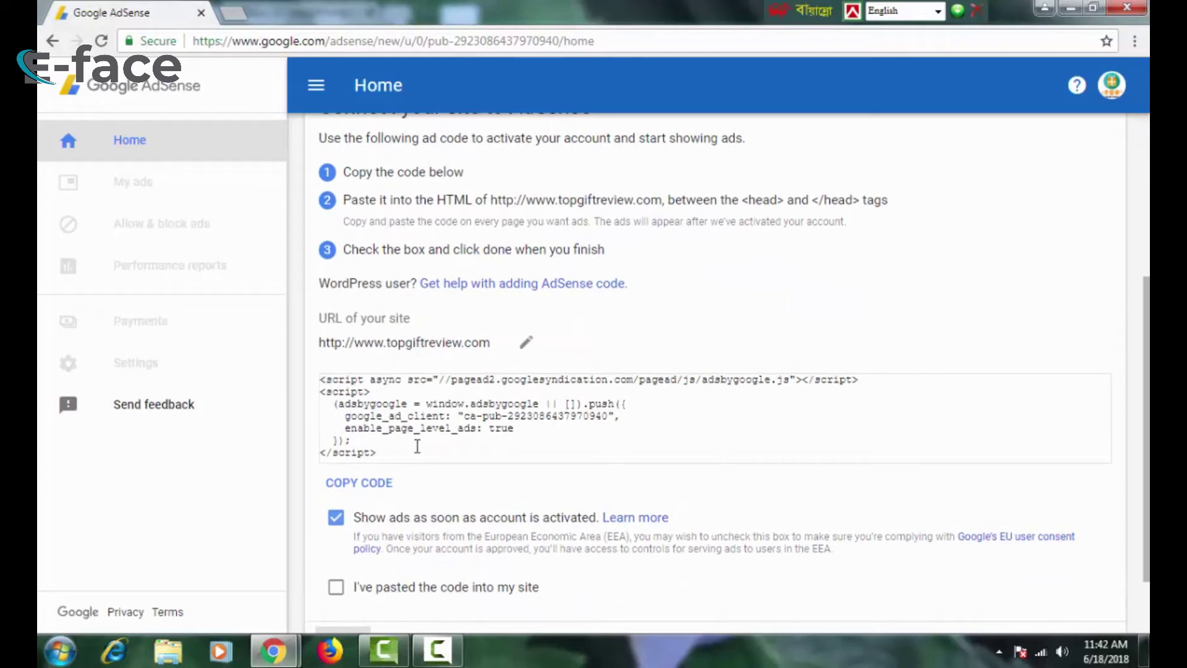
left_click_drag(416, 447, 274, 358)
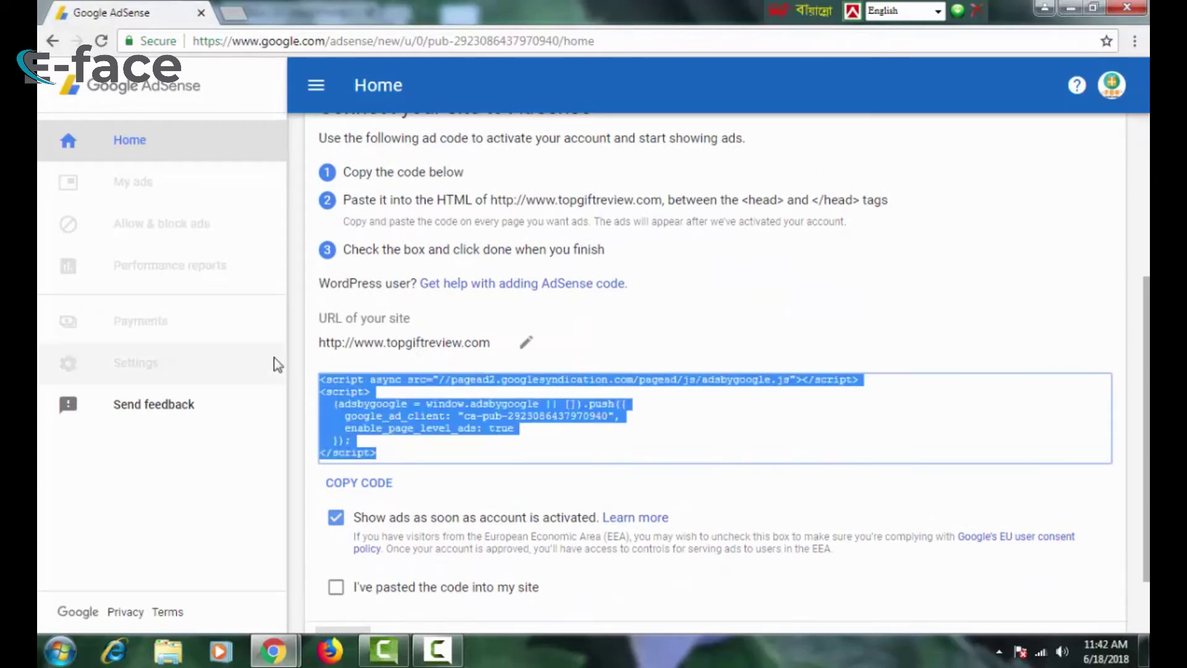
right_click(364, 387)
left_click(397, 401)
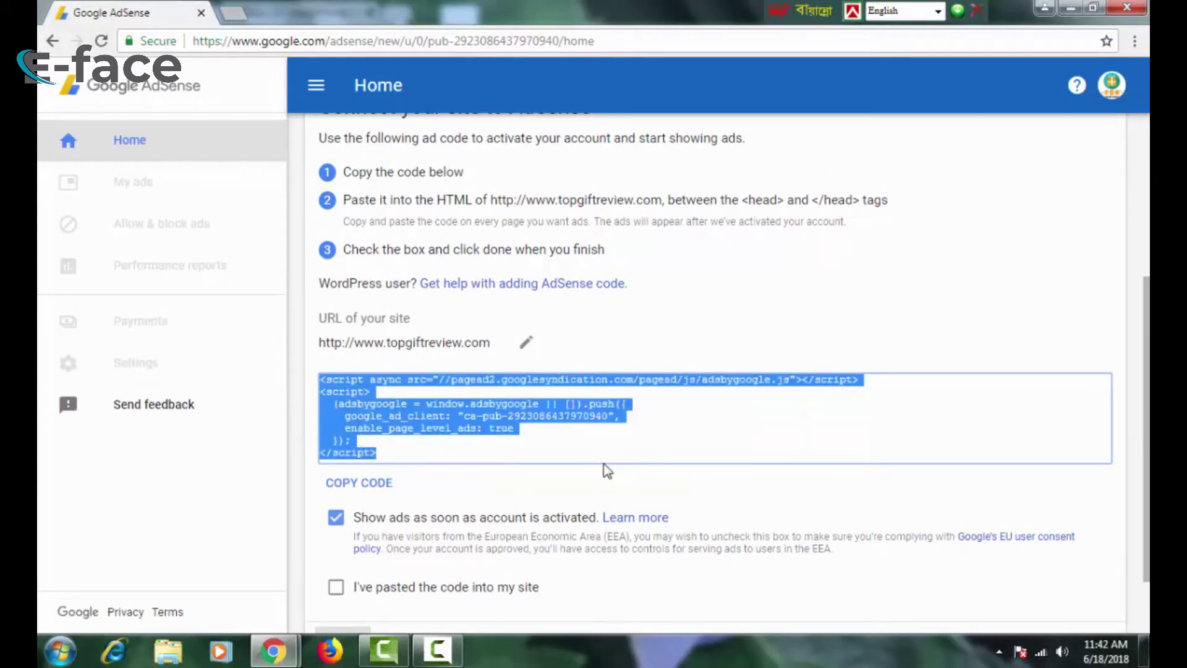
Open the WordPress admin page topgiftreview.com/wp-admin/ in a new browser tab
scroll(650, 411, "down", 1)
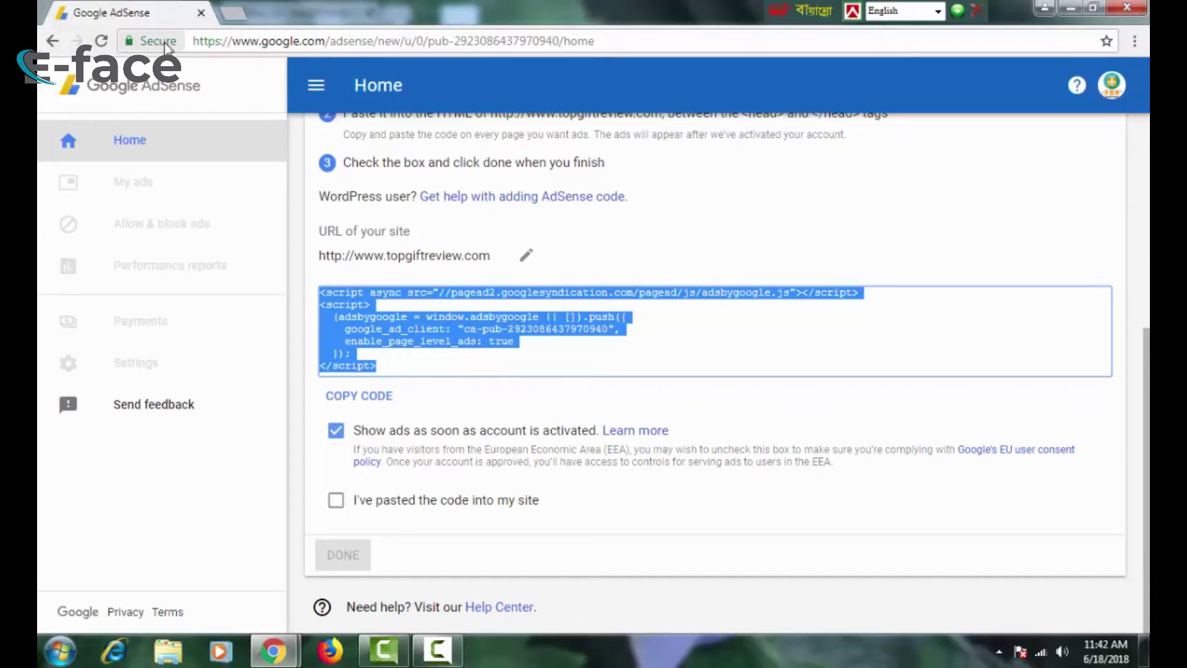
left_click(233, 13)
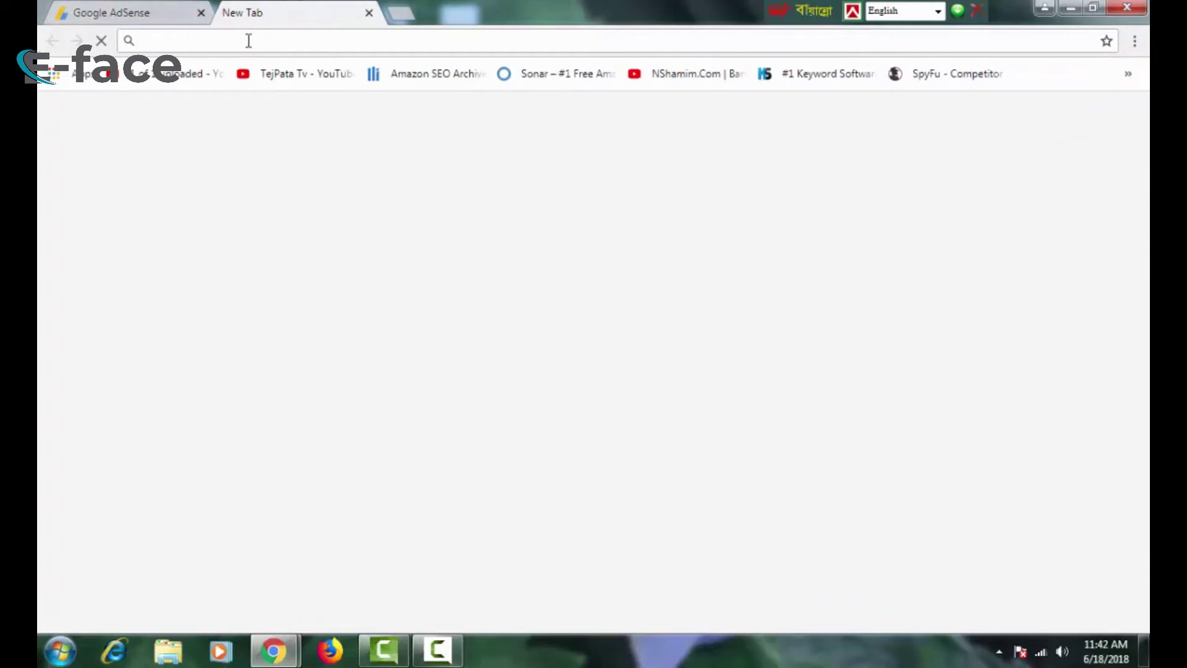
type("topgiftreview.com")
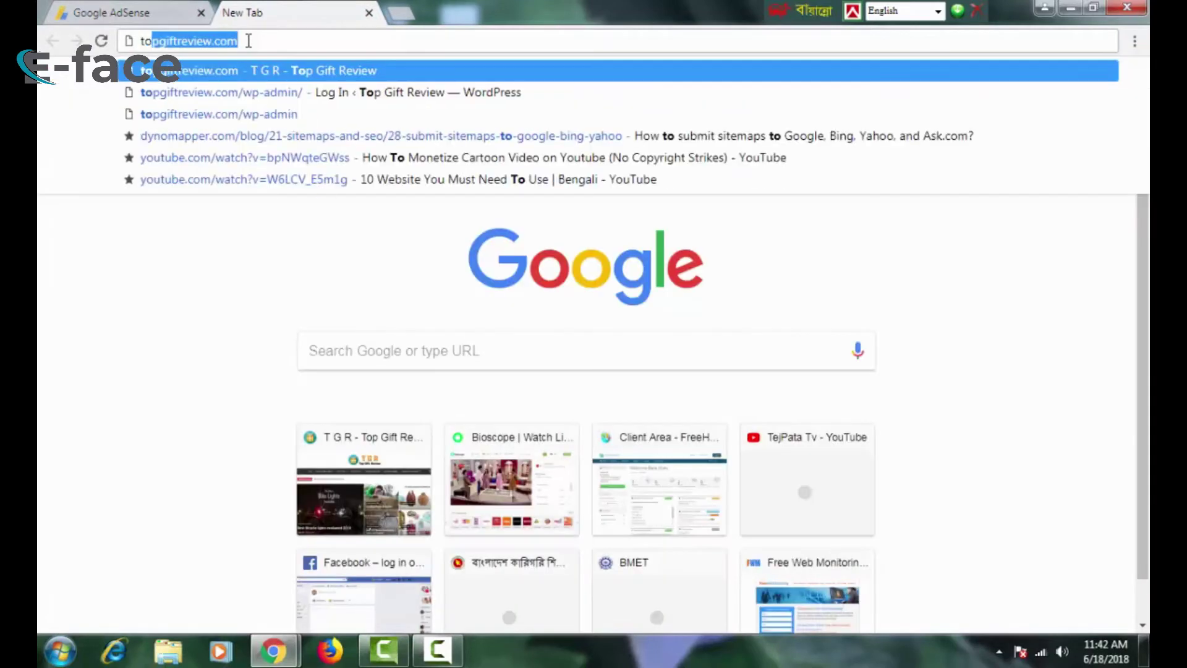
key("Down")
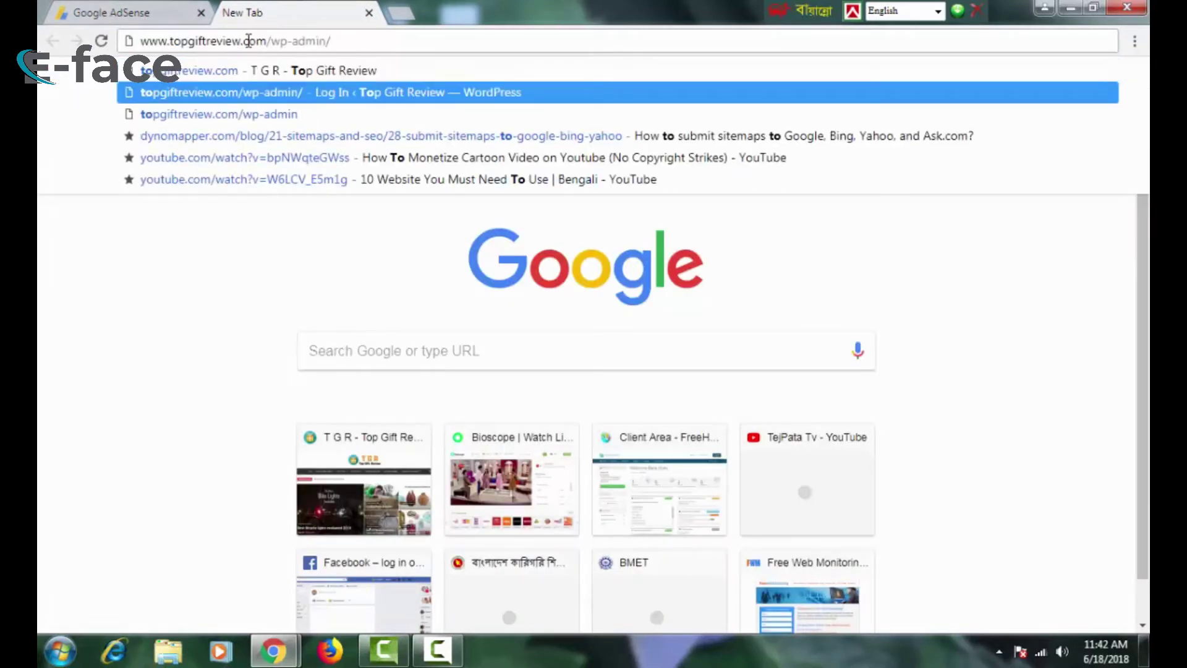
key("Return")
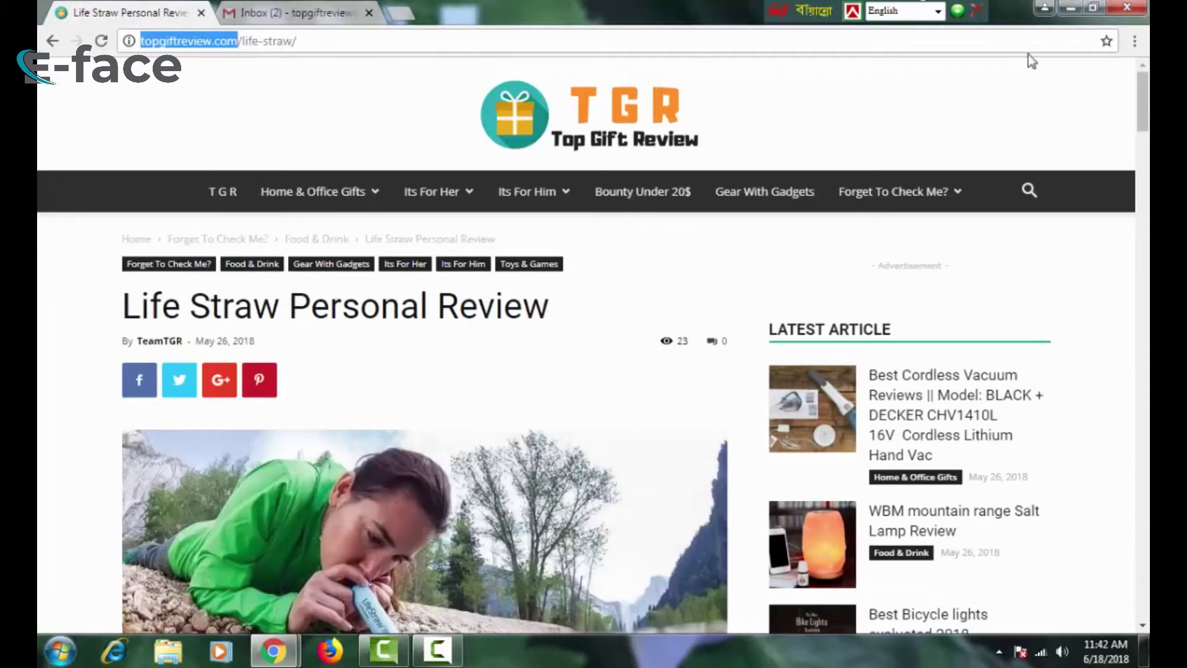
Return to the WordPress login page, paste the account password and log in
left_click(1067, 8)
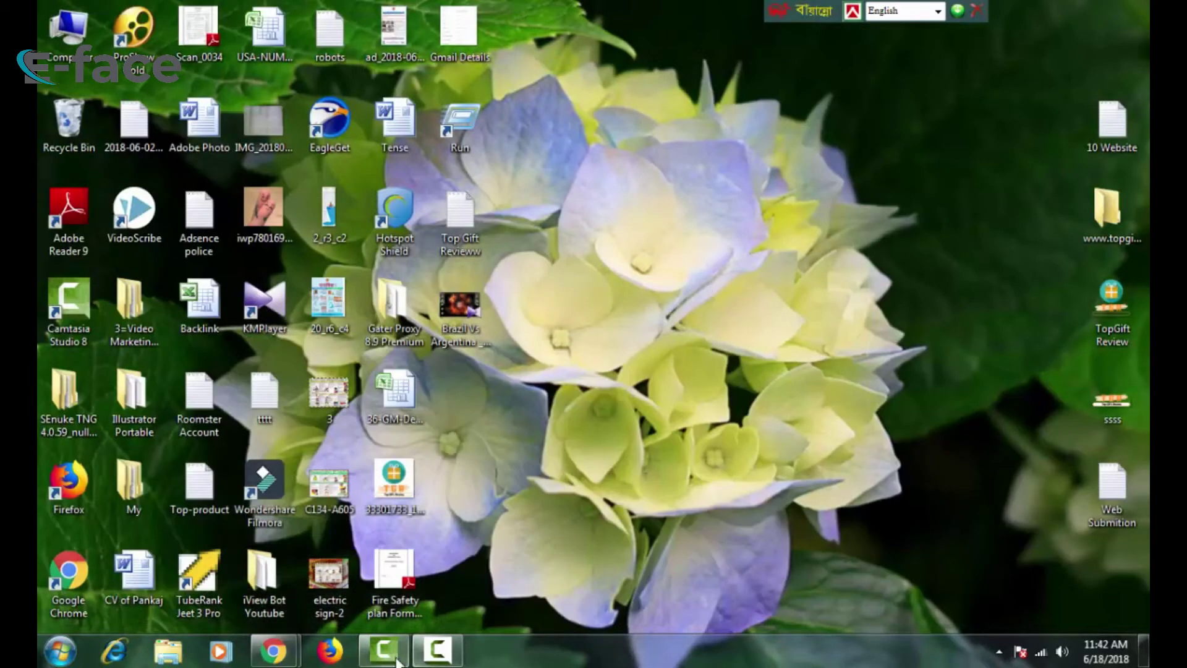
mouse_move(265, 651)
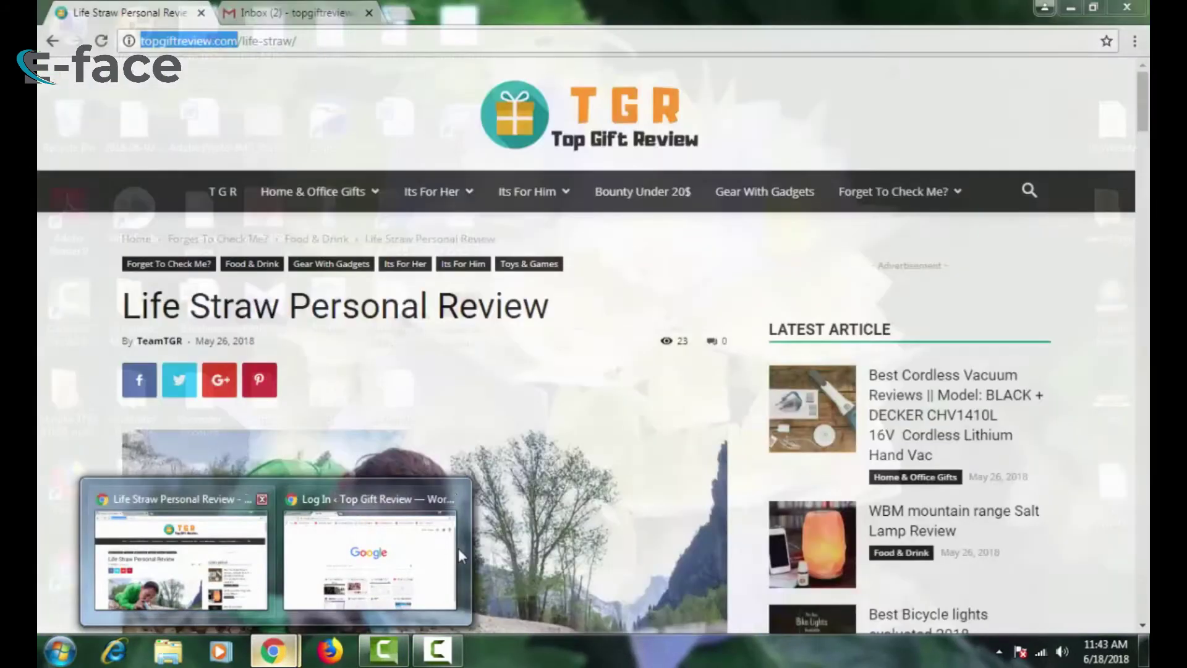
left_click(458, 548)
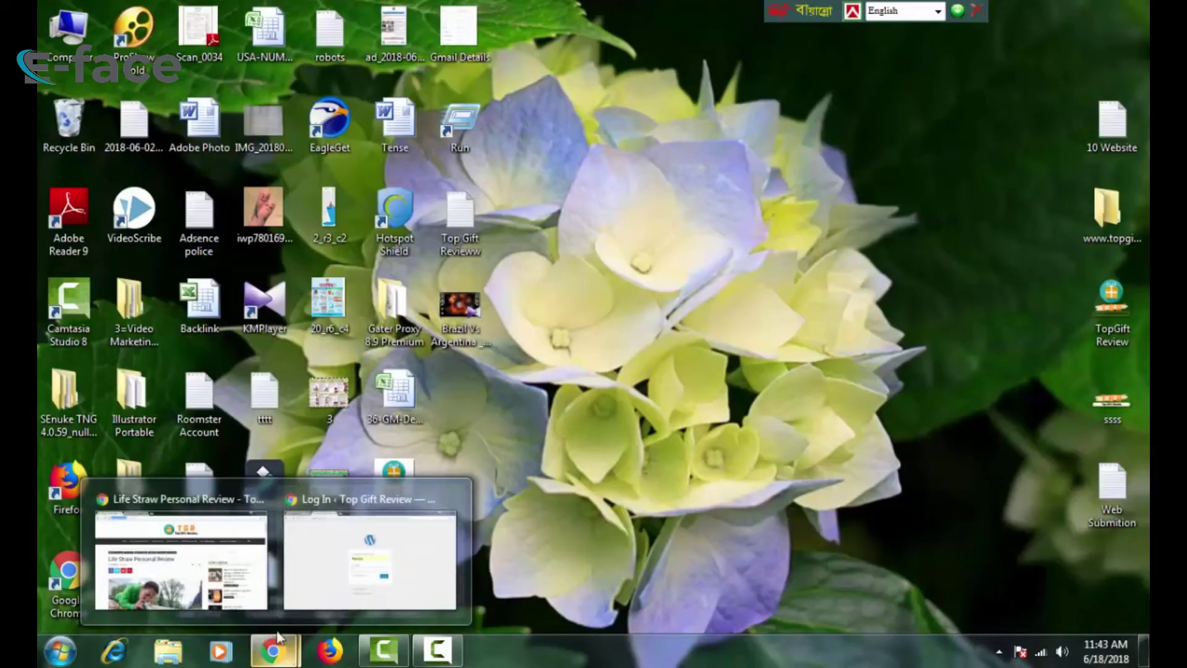
key("alt+Tab")
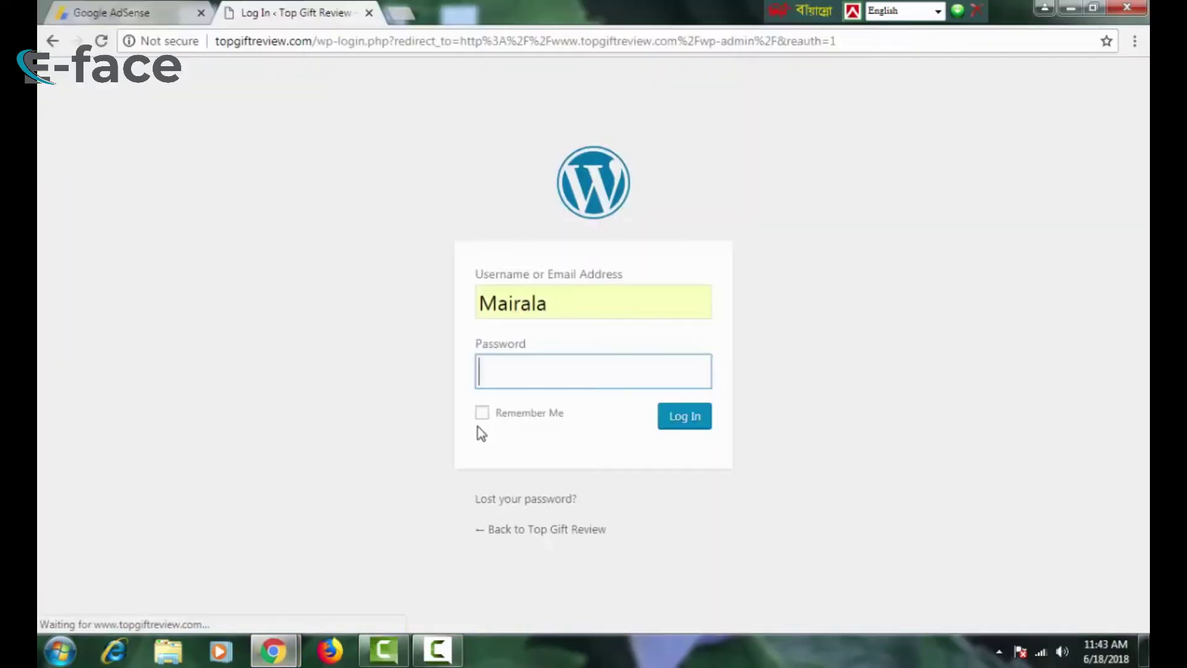
right_click(527, 375)
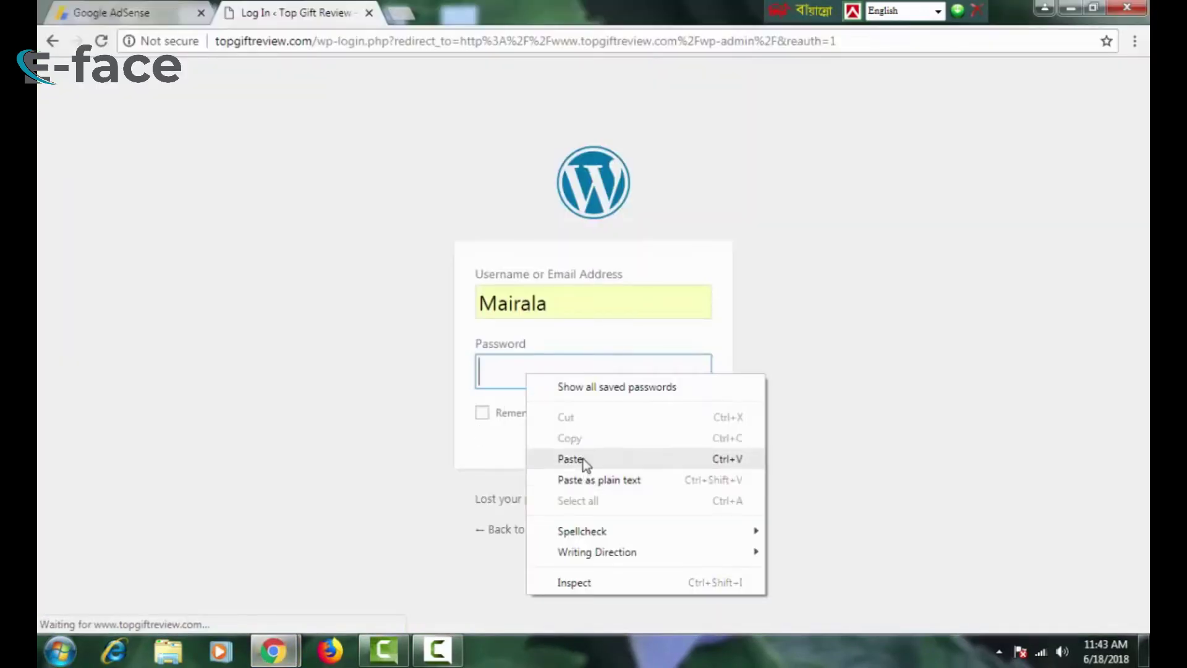
left_click(584, 459)
left_click(692, 418)
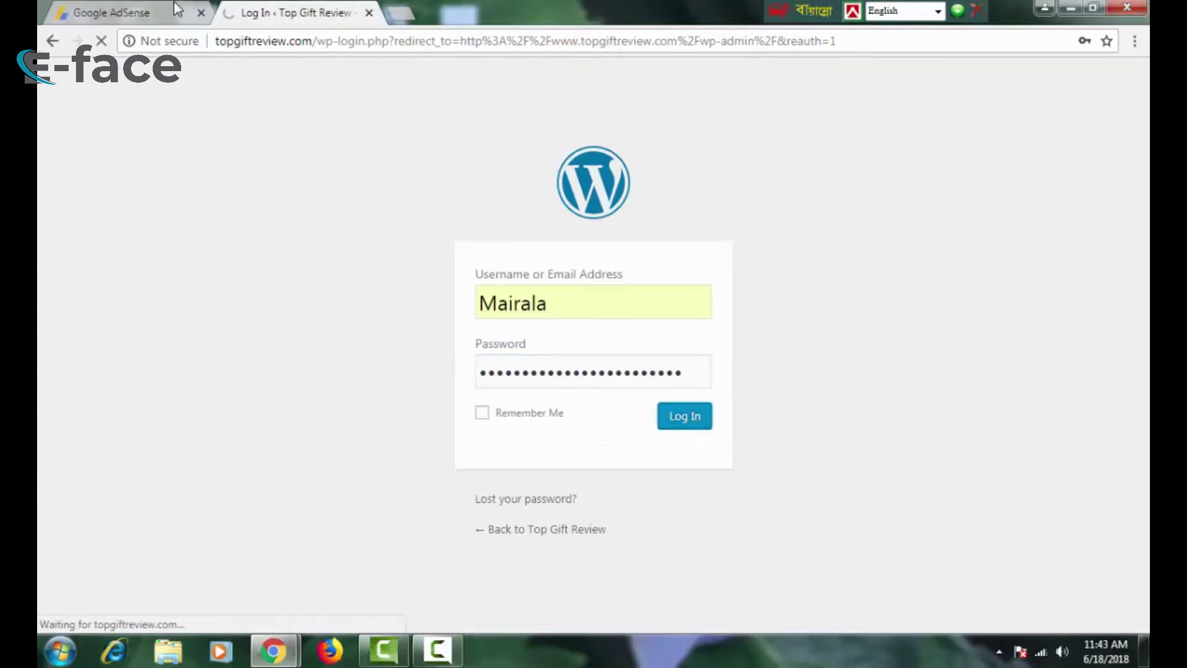
Copy the selected AdSense ad code again and return to the WordPress dashboard
left_click(155, 13)
right_click(439, 329)
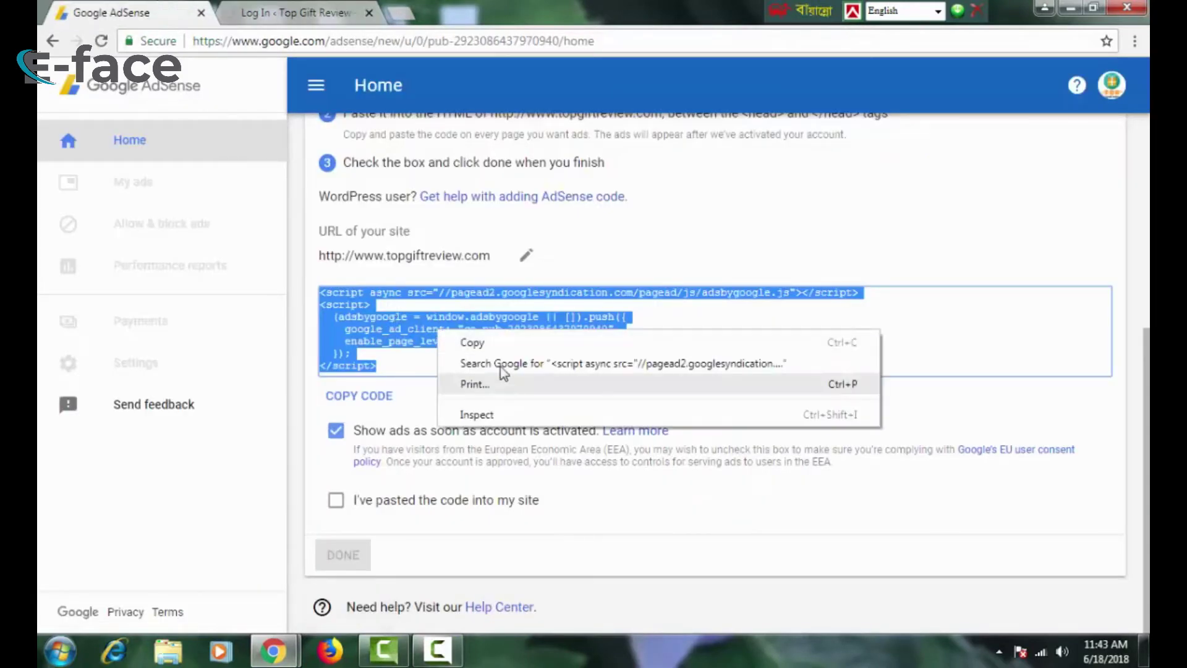
left_click(484, 347)
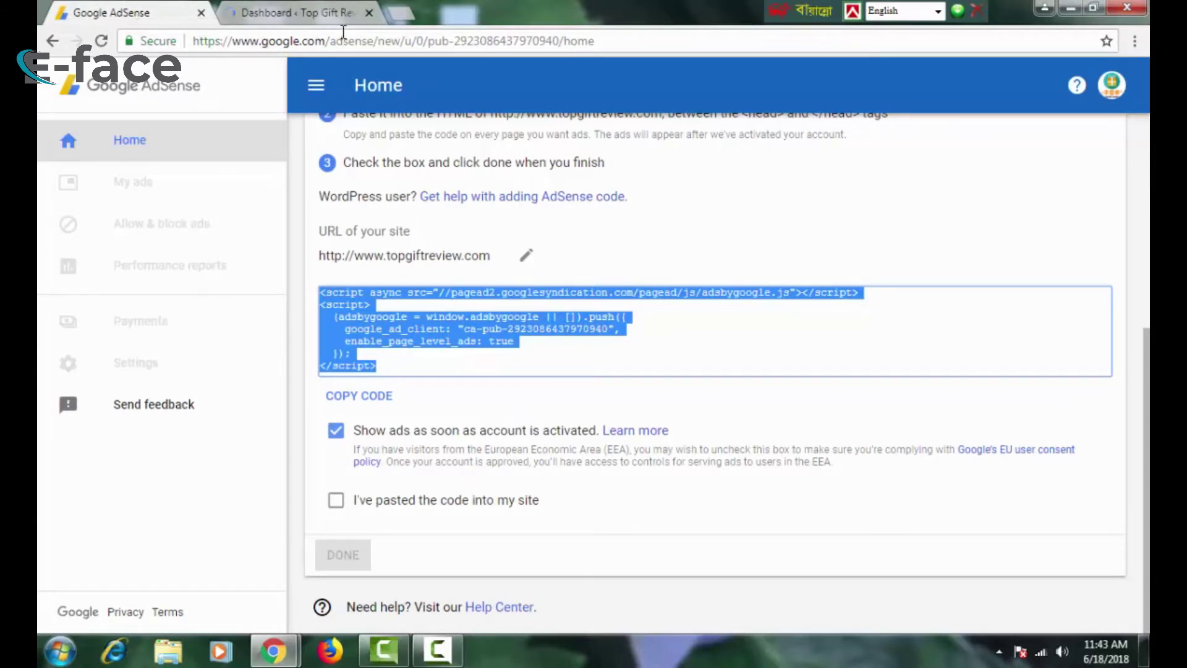
left_click(309, 12)
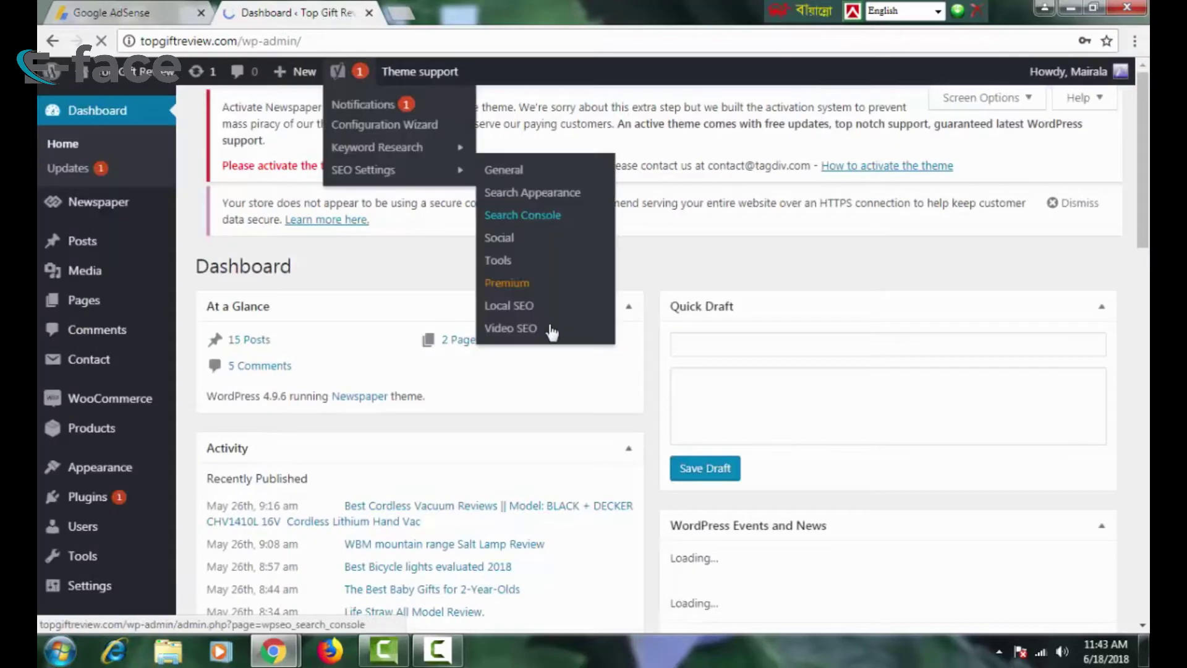
Look through the General and Writing settings, the installed themes and the customizer for a place to add the ad code
scroll(892, 317, "down", 5)
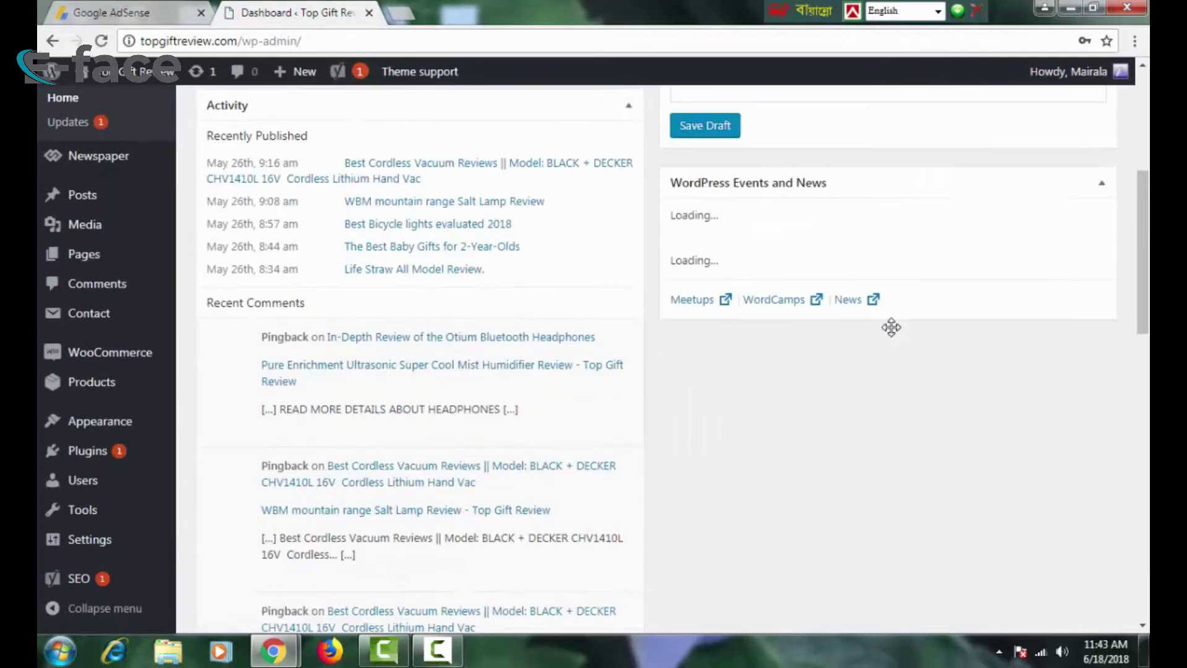
mouse_move(112, 543)
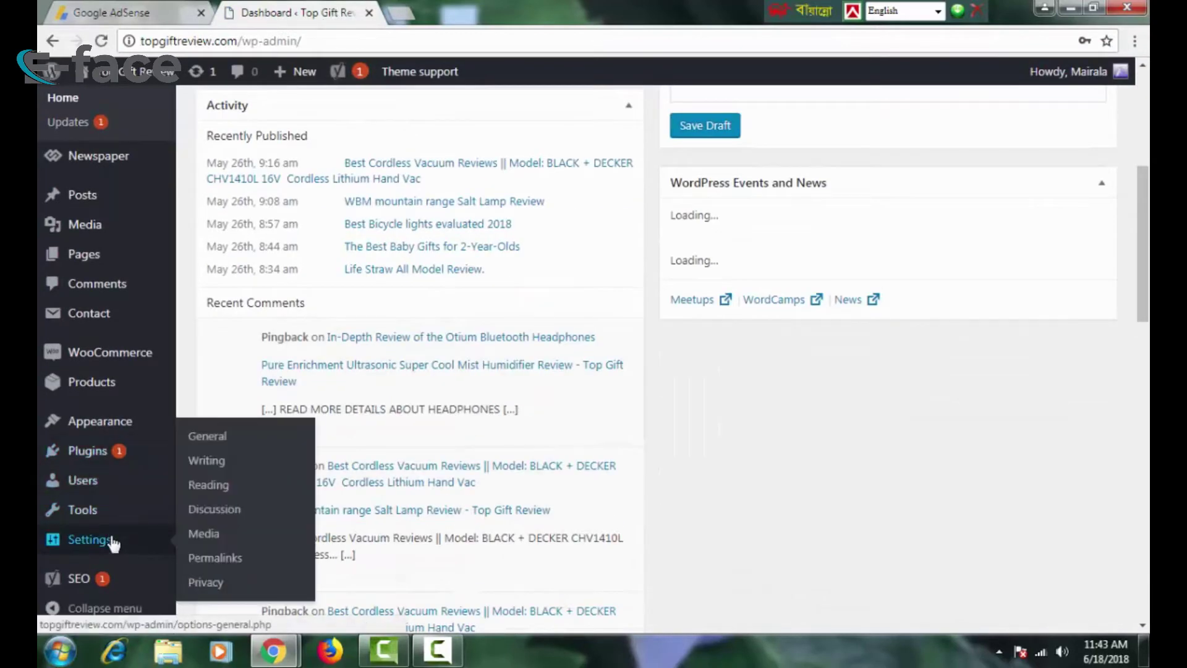
left_click(112, 542)
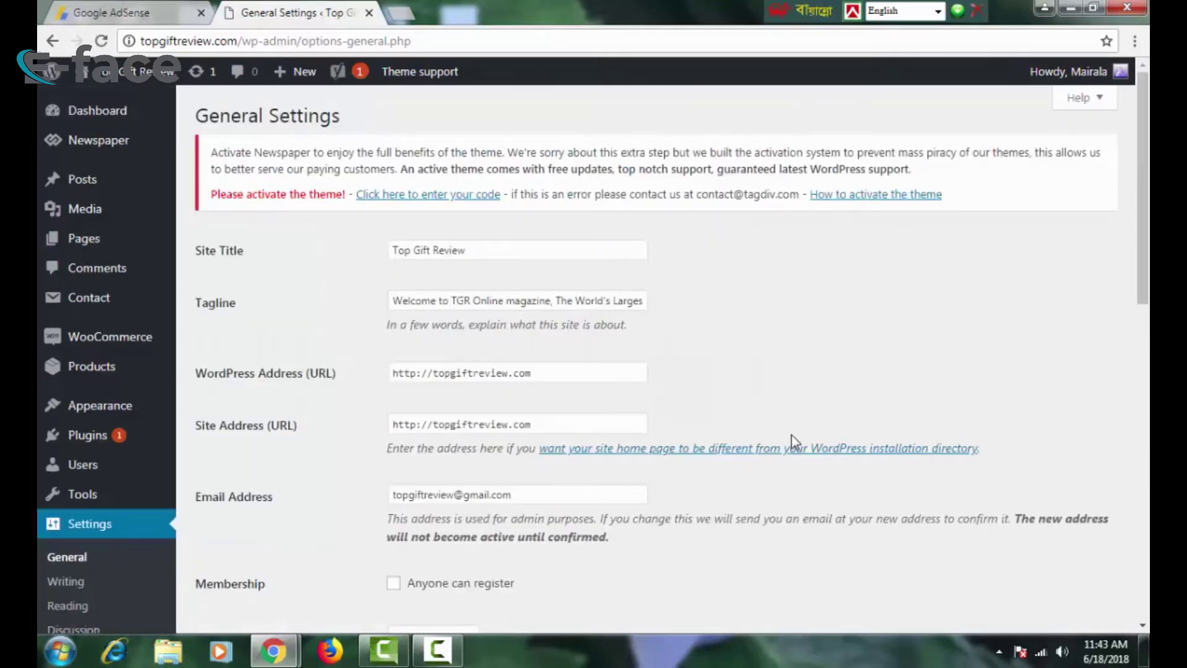
scroll(792, 435, "down", 7)
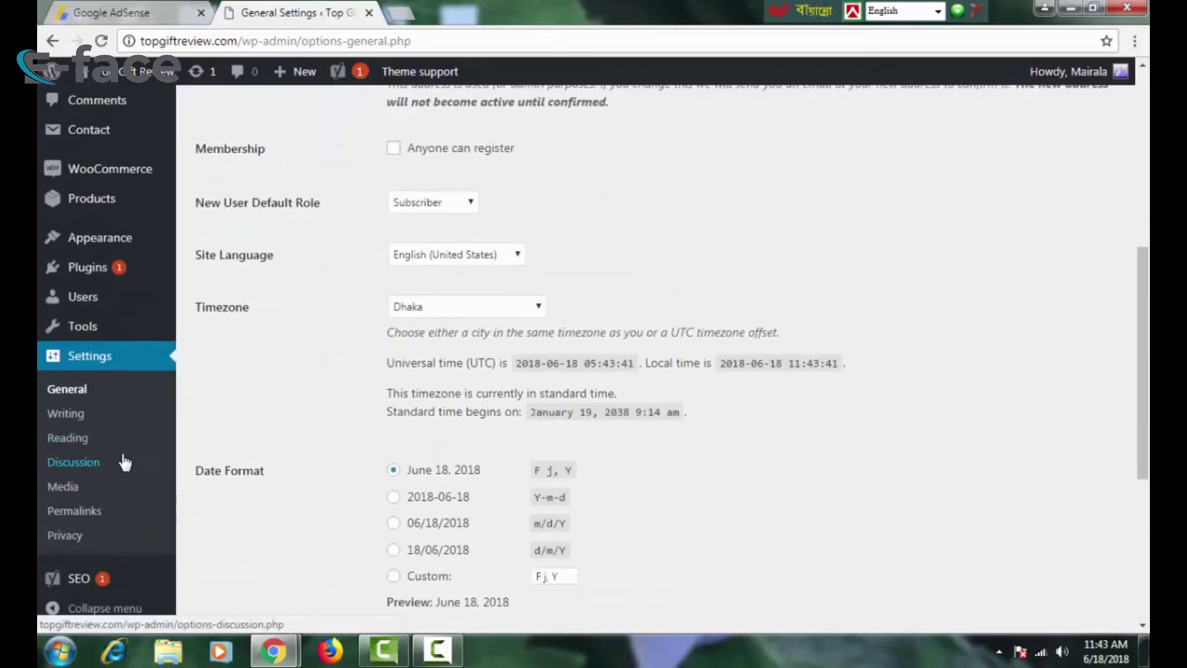
left_click(53, 418)
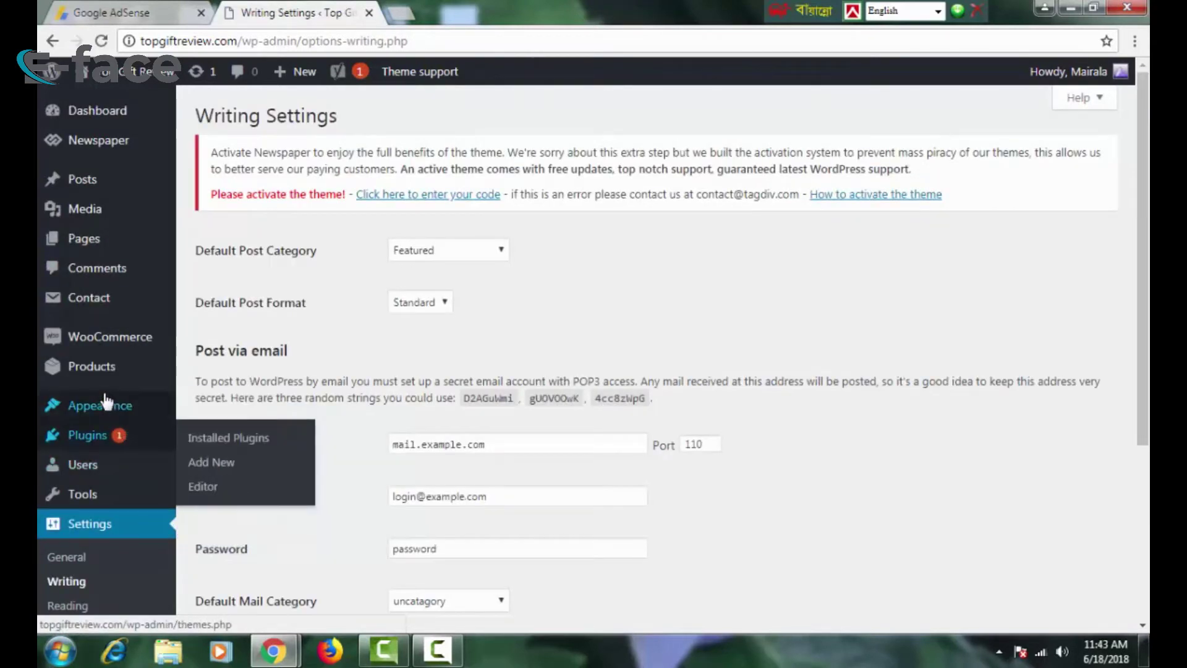
mouse_move(165, 418)
left_click(201, 413)
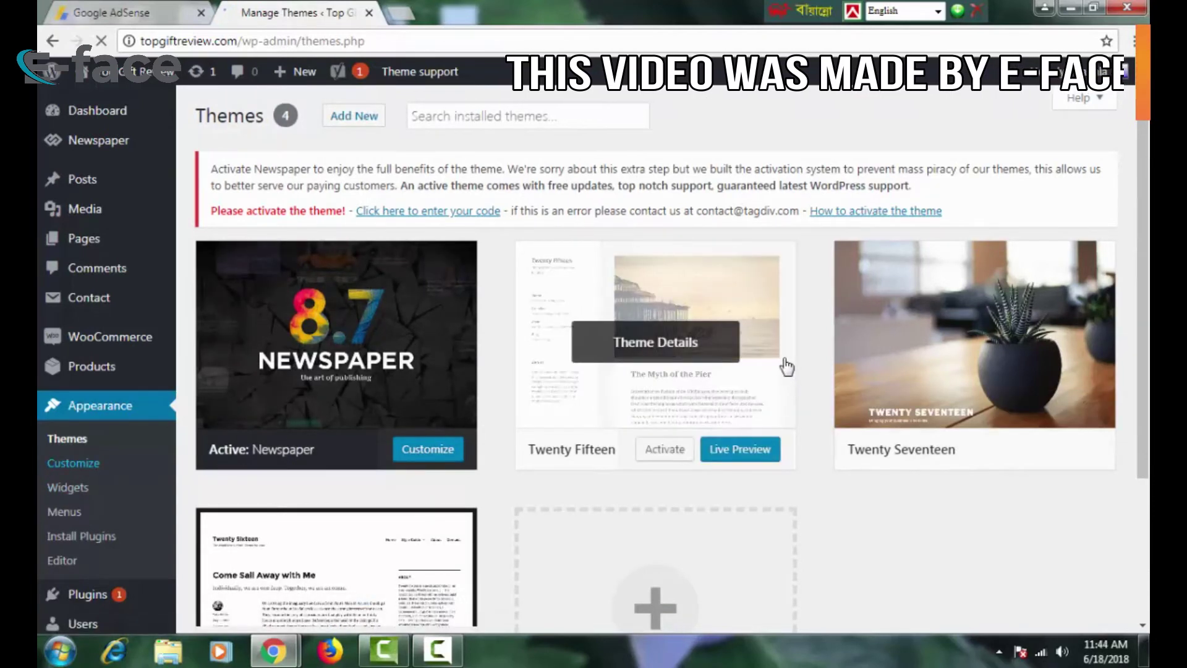
left_click(74, 463)
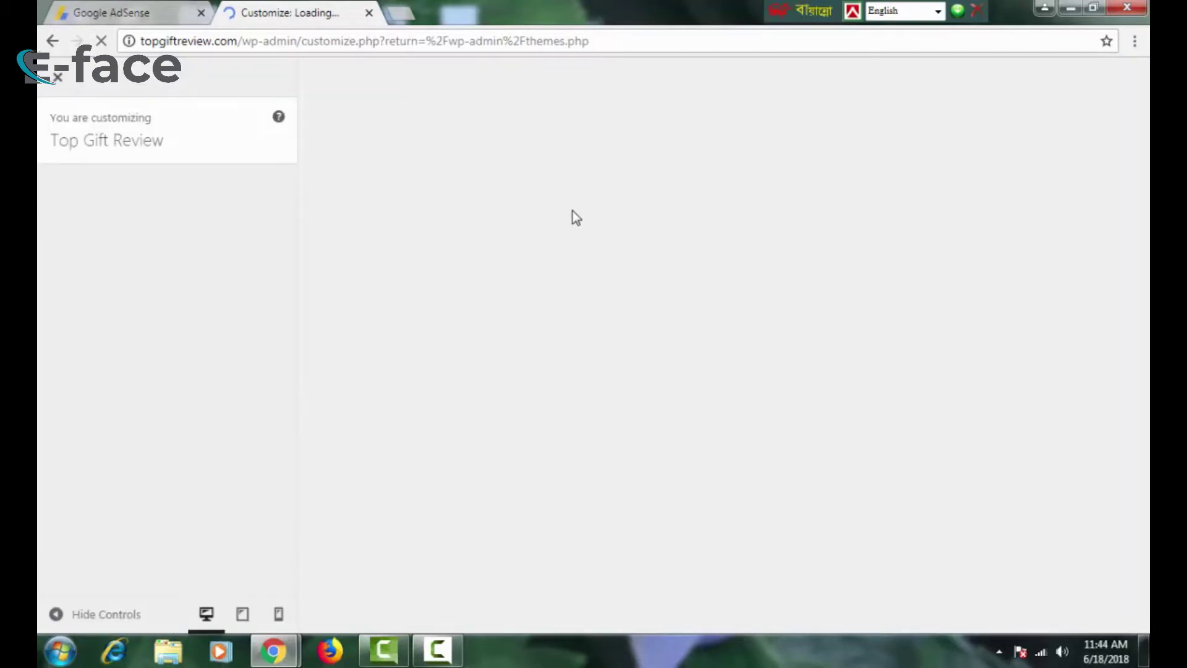
left_click(53, 42)
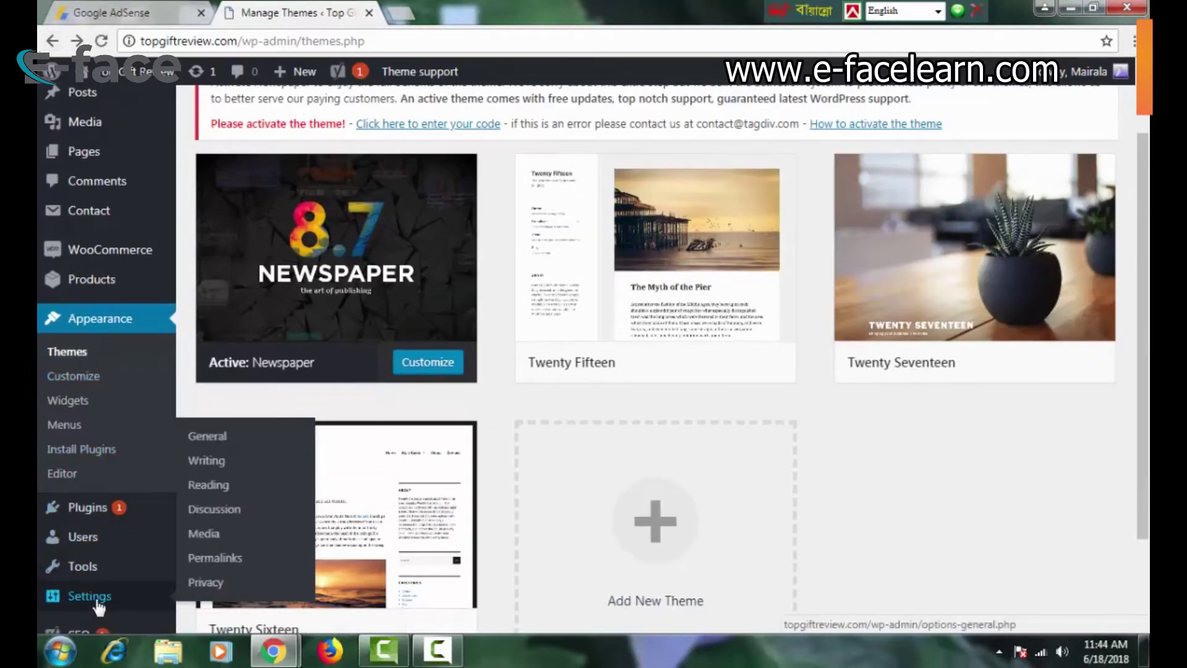
left_click(89, 596)
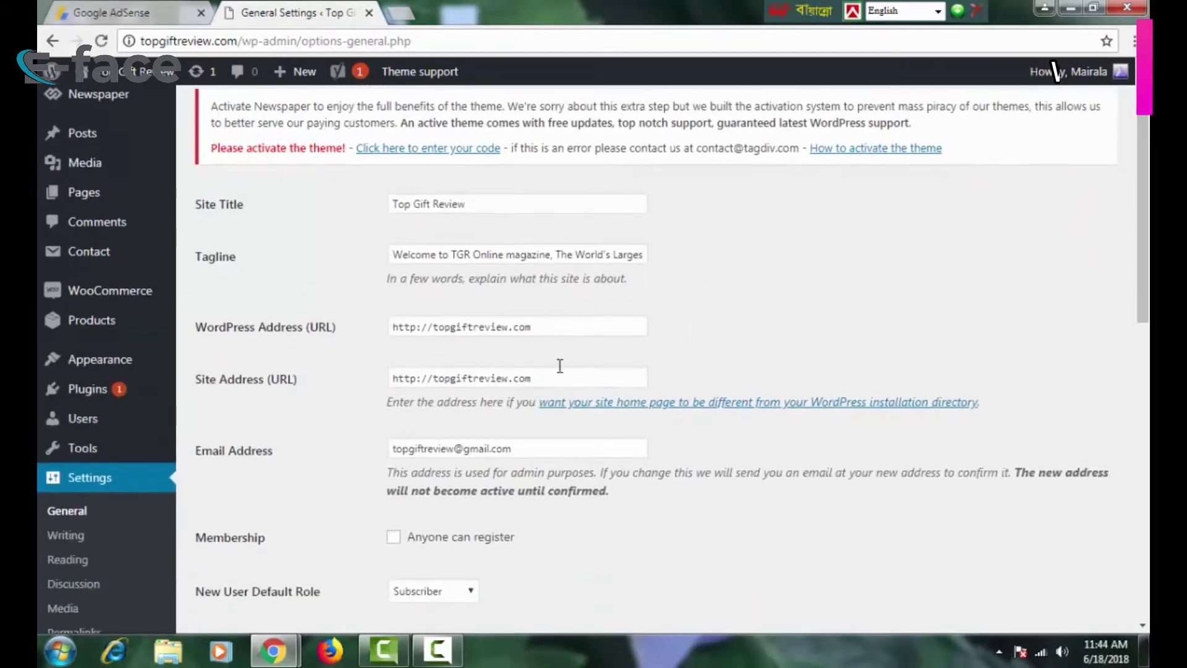
scroll(559, 366, "down", 6)
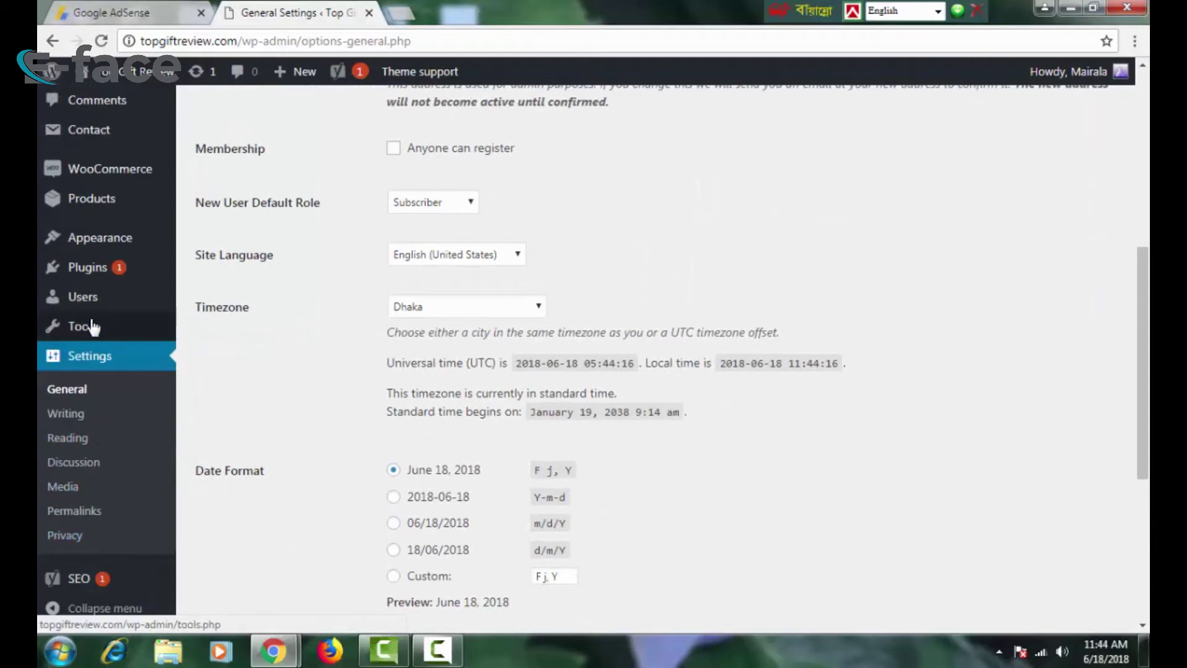
Open the WordPress theme file editor for the active theme
mouse_move(91, 290)
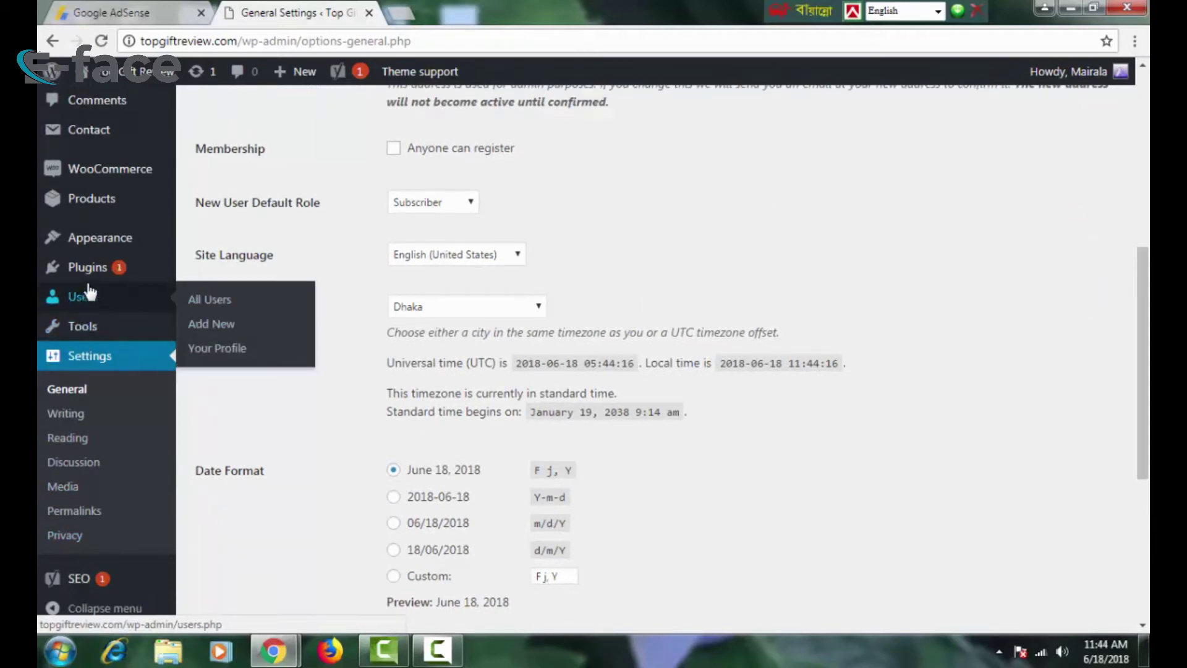
mouse_move(99, 240)
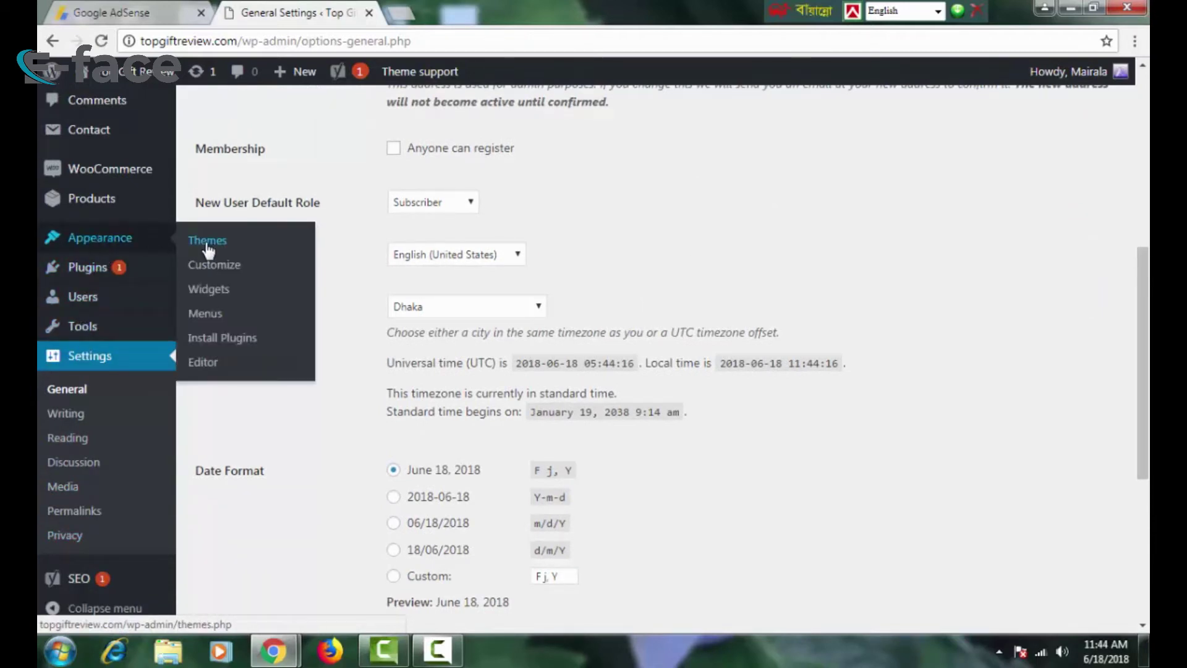
left_click(217, 363)
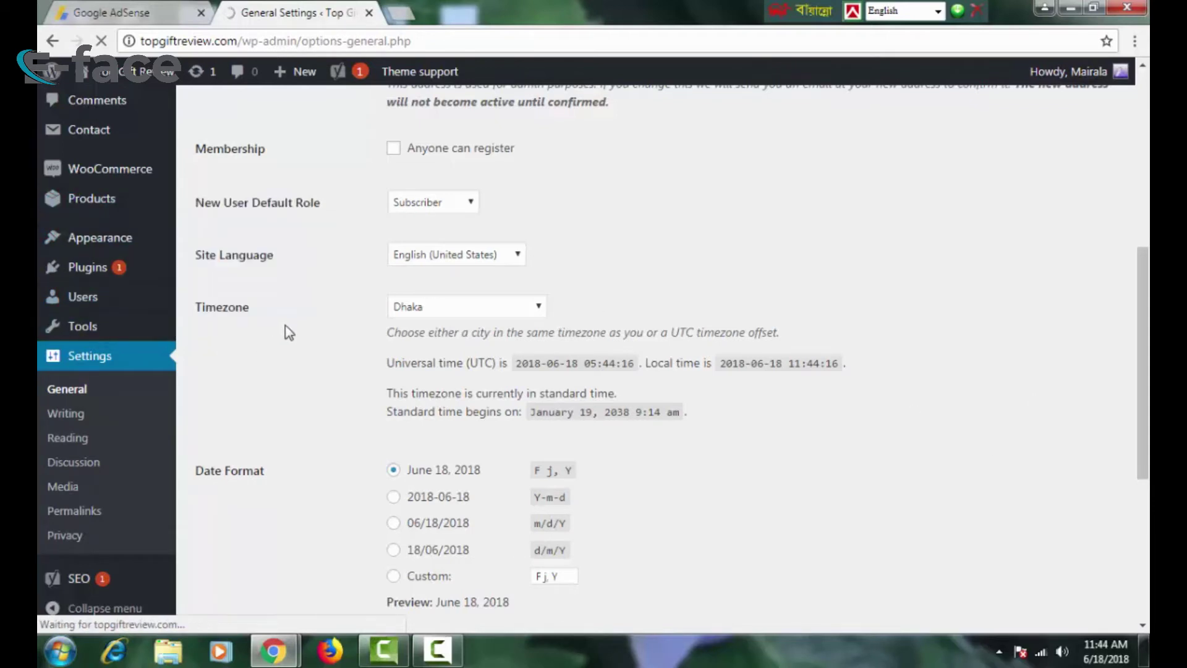
left_click(440, 653)
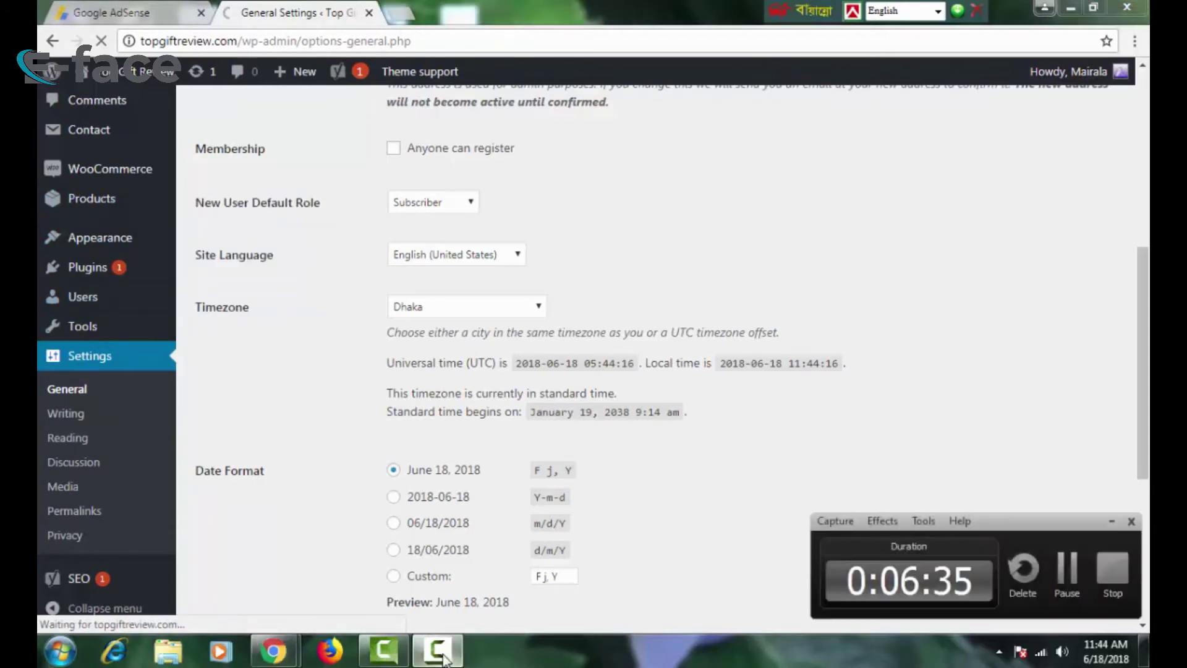
left_click(440, 653)
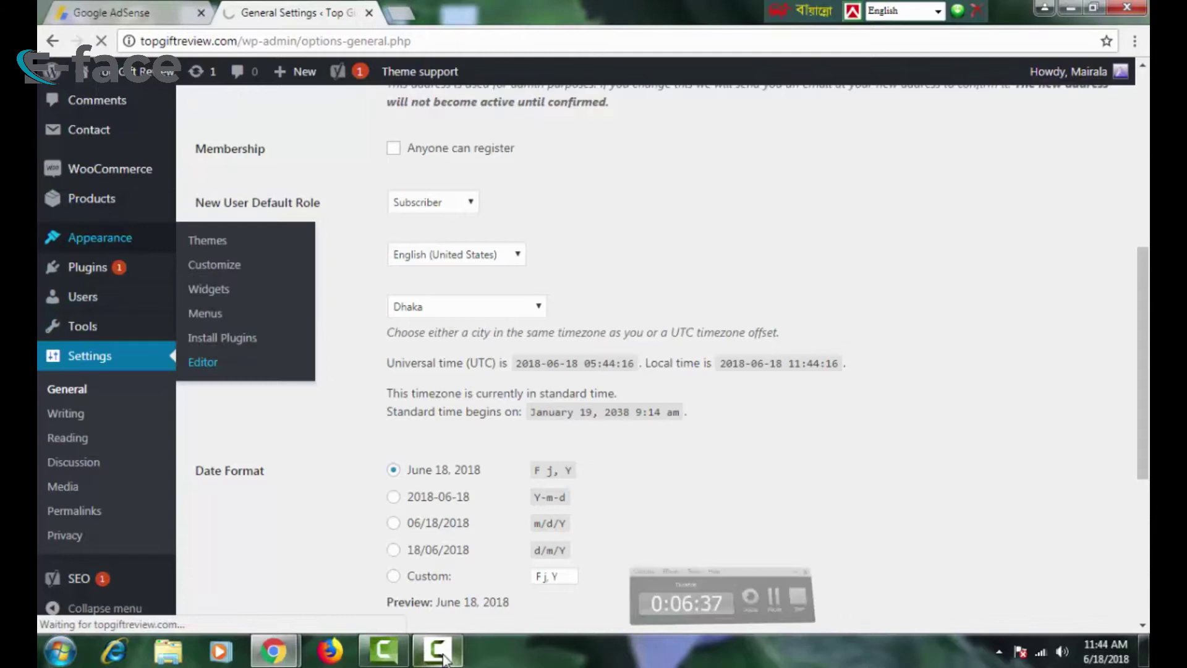
left_click(164, 9)
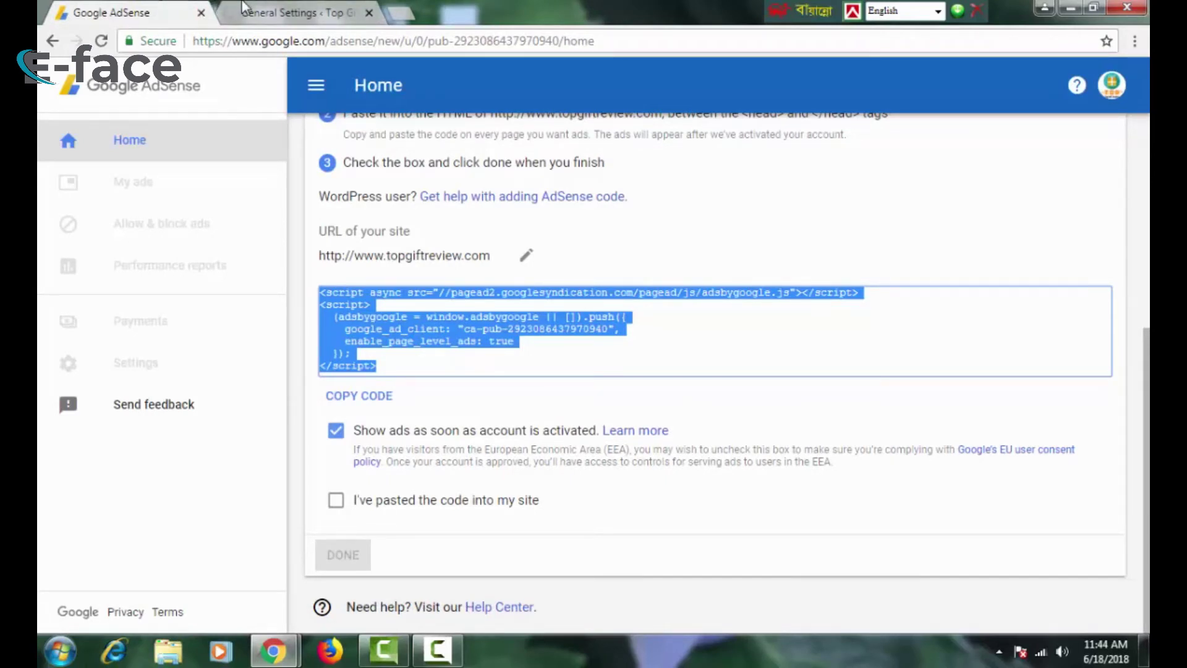
left_click(280, 17)
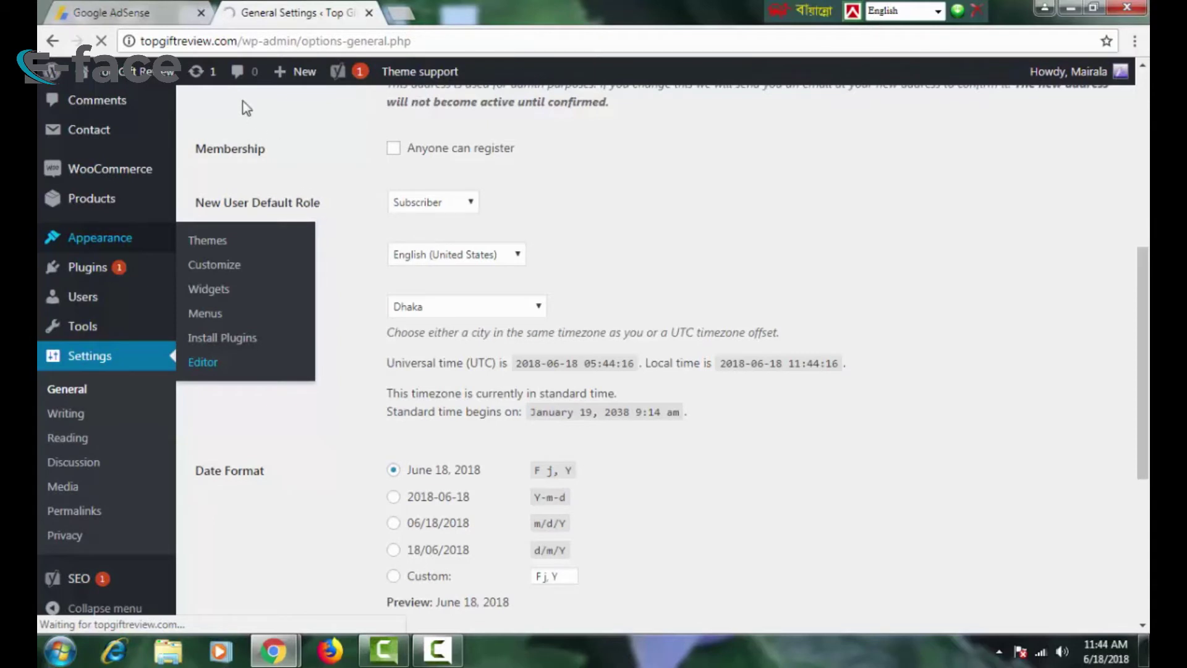
left_click(153, 14)
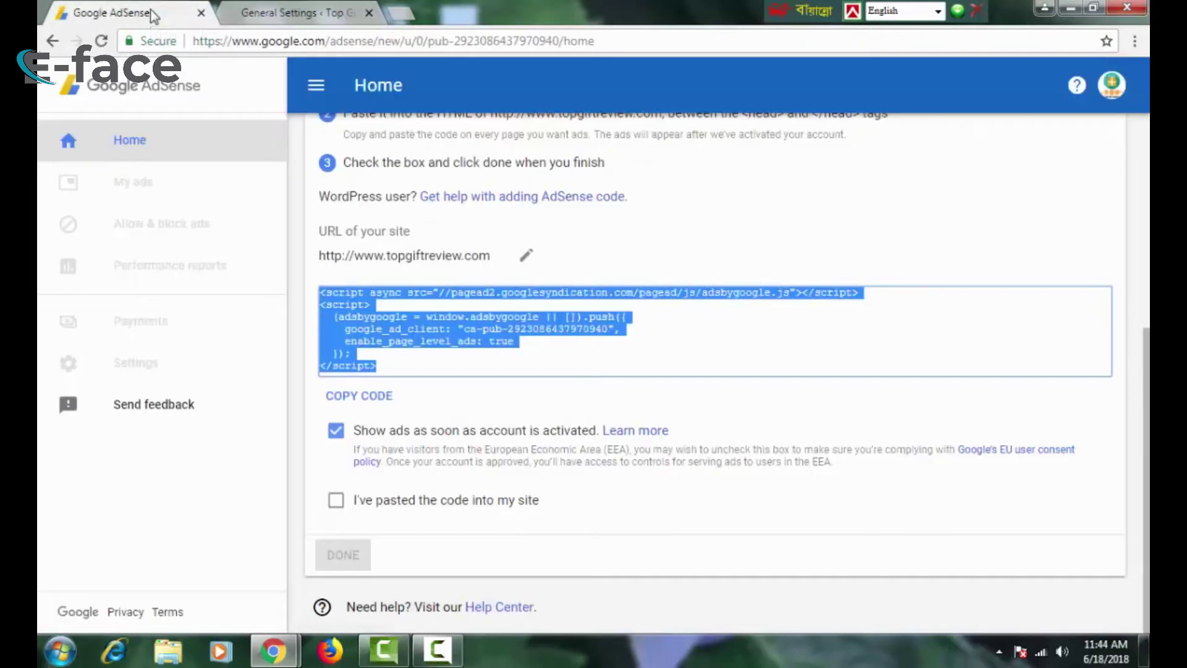
left_click(263, 18)
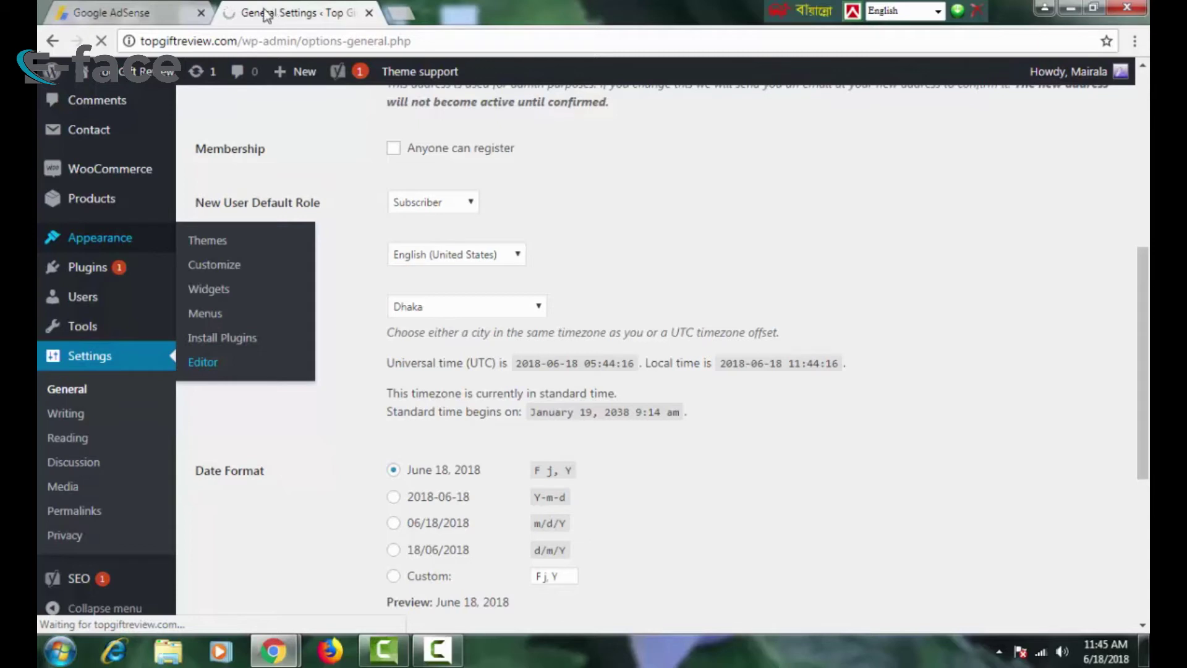
left_click(438, 651)
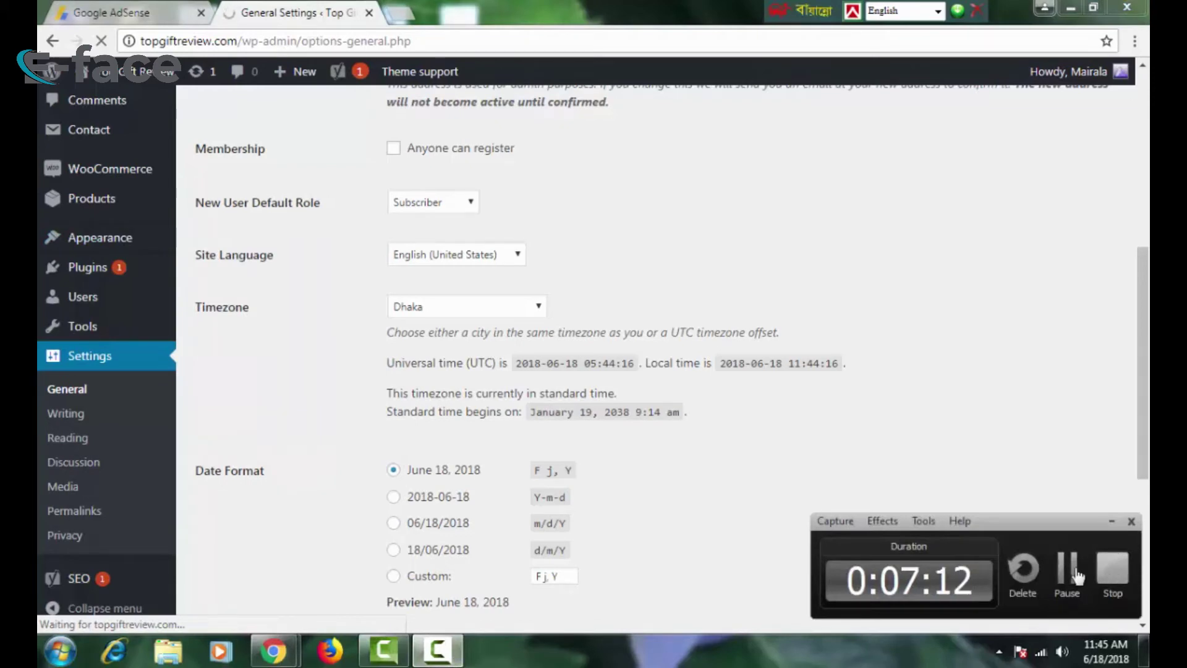
left_click(1119, 562)
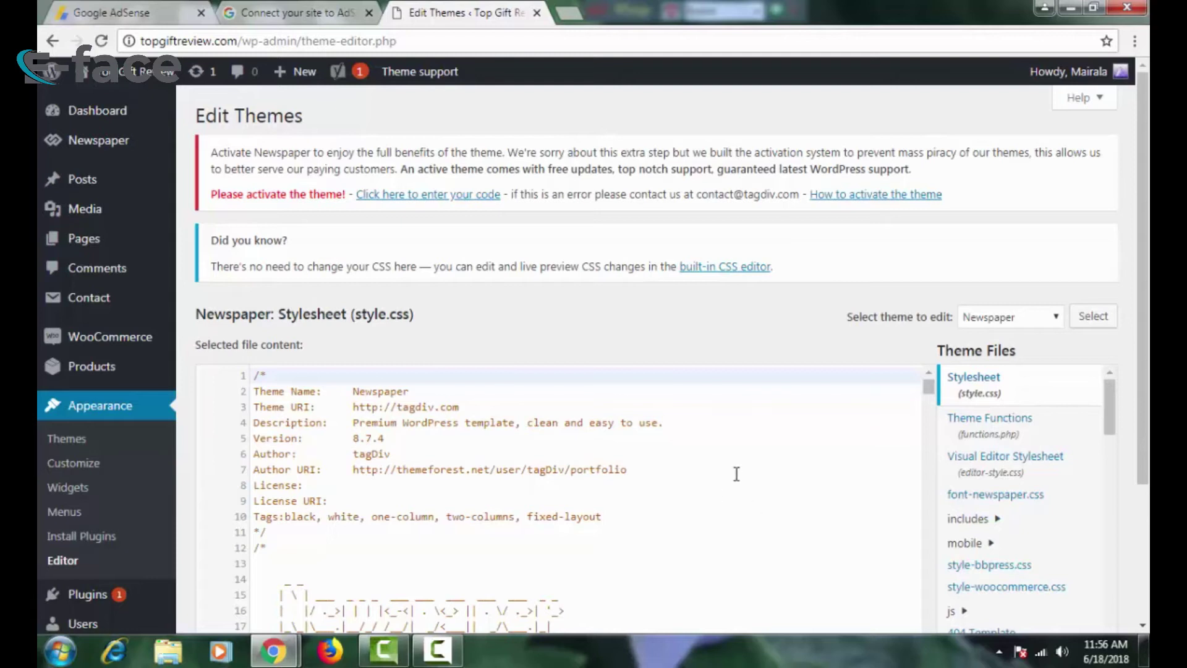
Look through the Newspaper theme's files and open Theme Header (header.php) for editing
scroll(572, 455, "down", 3)
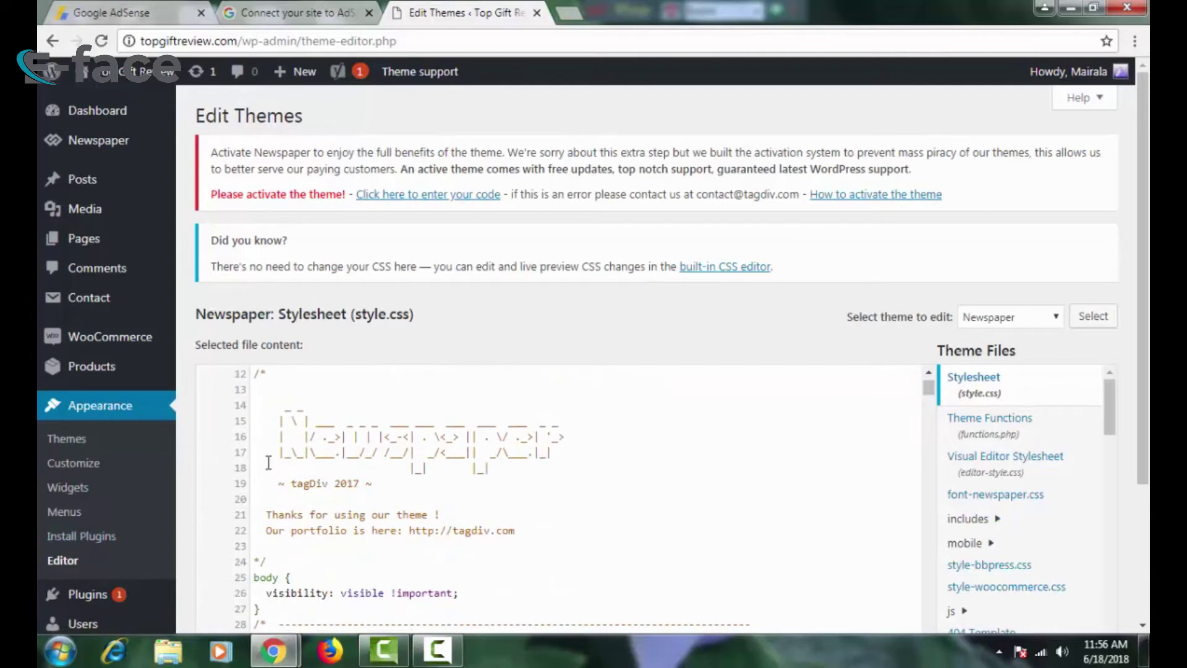
scroll(1071, 448, "down", 5)
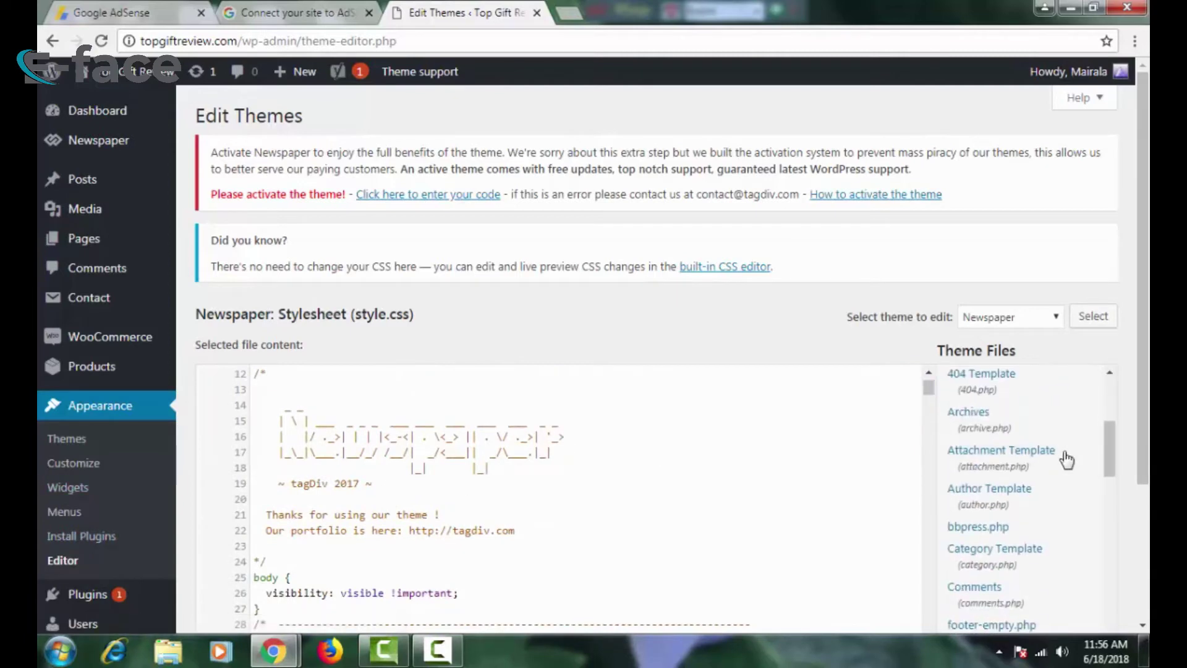
scroll(994, 441, "down", 3)
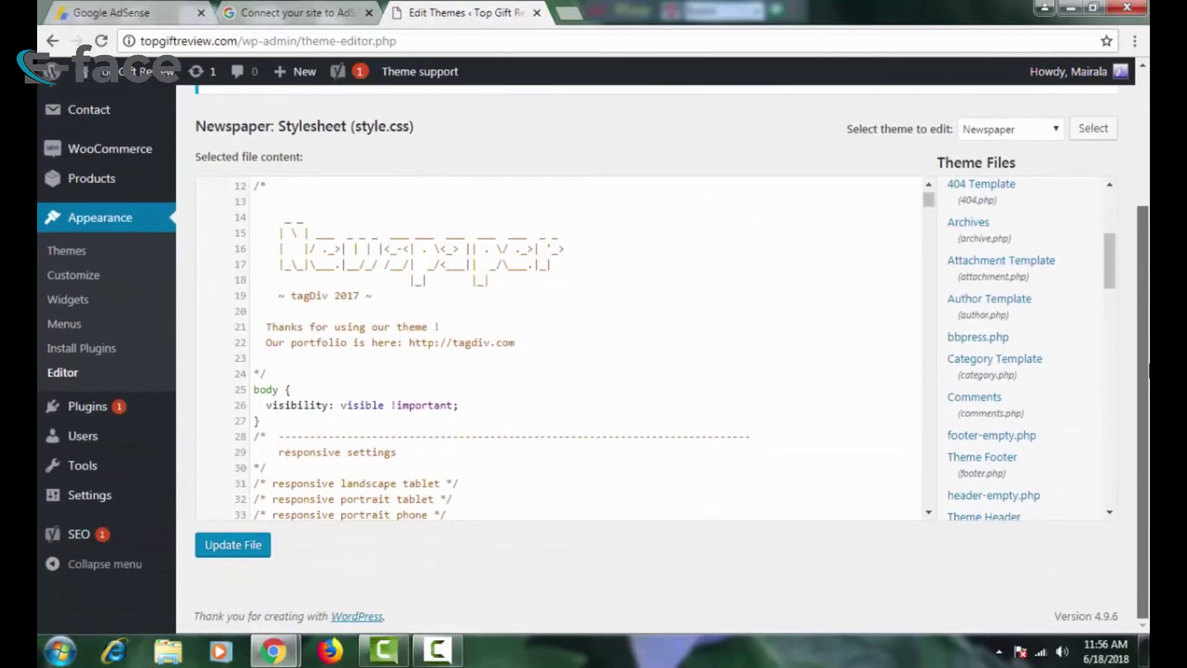
scroll(1014, 439, "down", 6)
scroll(1027, 432, "up", 9)
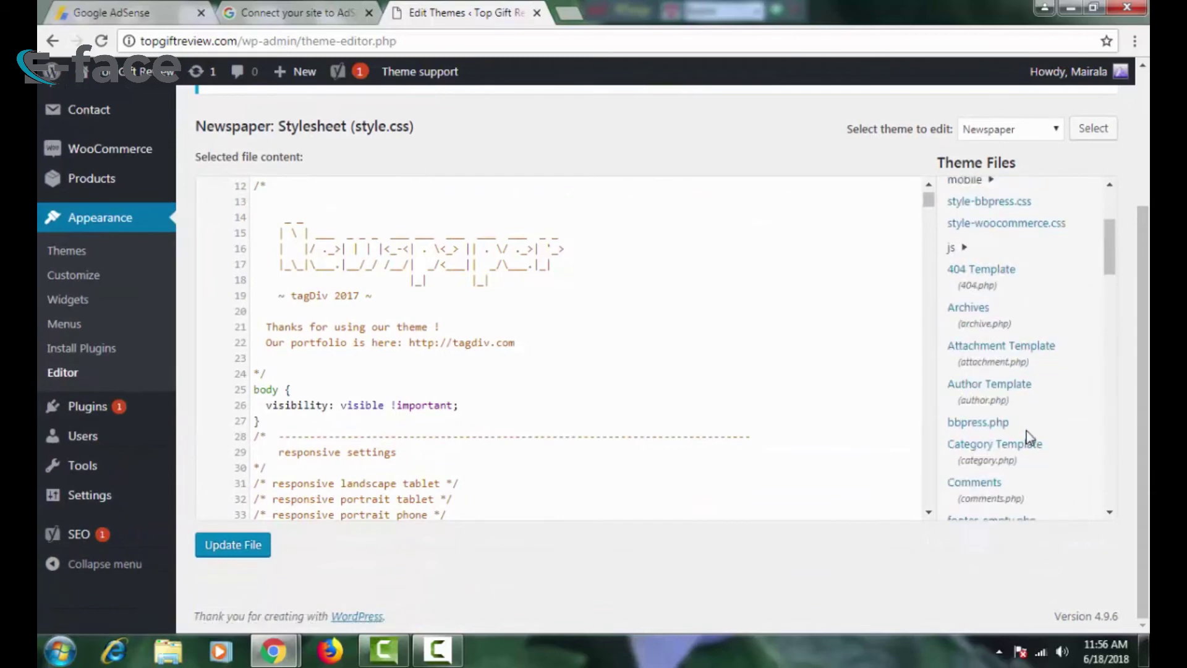
scroll(1013, 374, "up", 2)
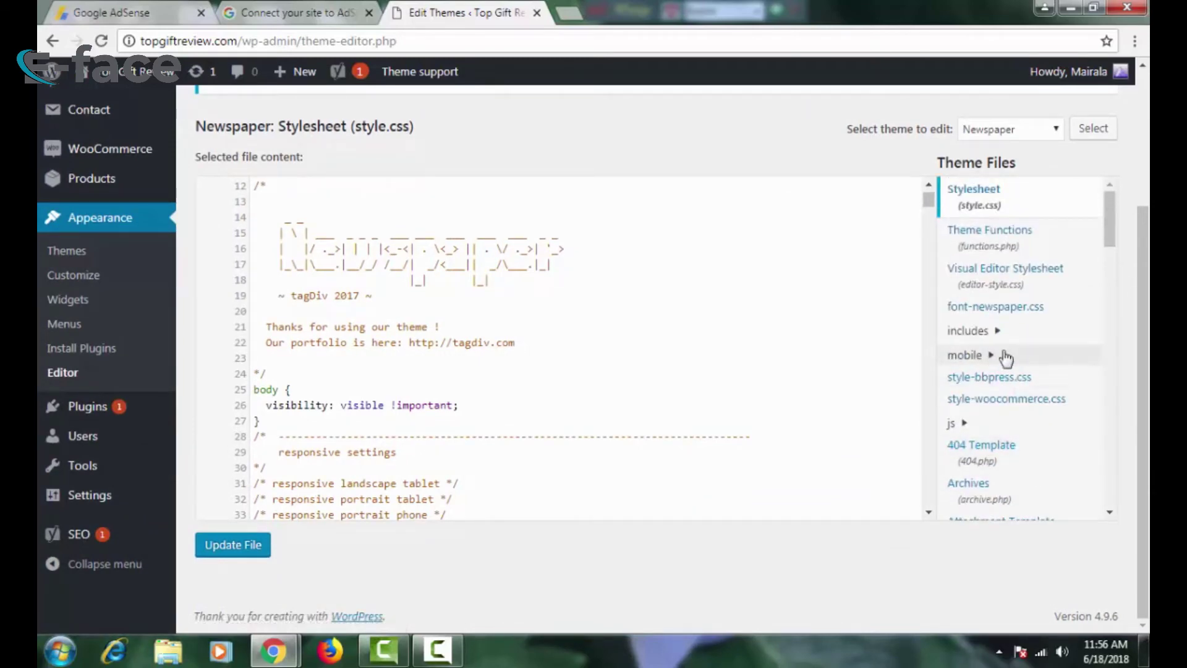
scroll(1004, 354, "up", 3)
scroll(1013, 354, "up", 1)
mouse_move(1116, 396)
left_mouse_down()
mouse_move(1114, 410)
mouse_move(1113, 393)
left_mouse_up()
scroll(973, 472, "down", 2)
scroll(1020, 433, "up", 2)
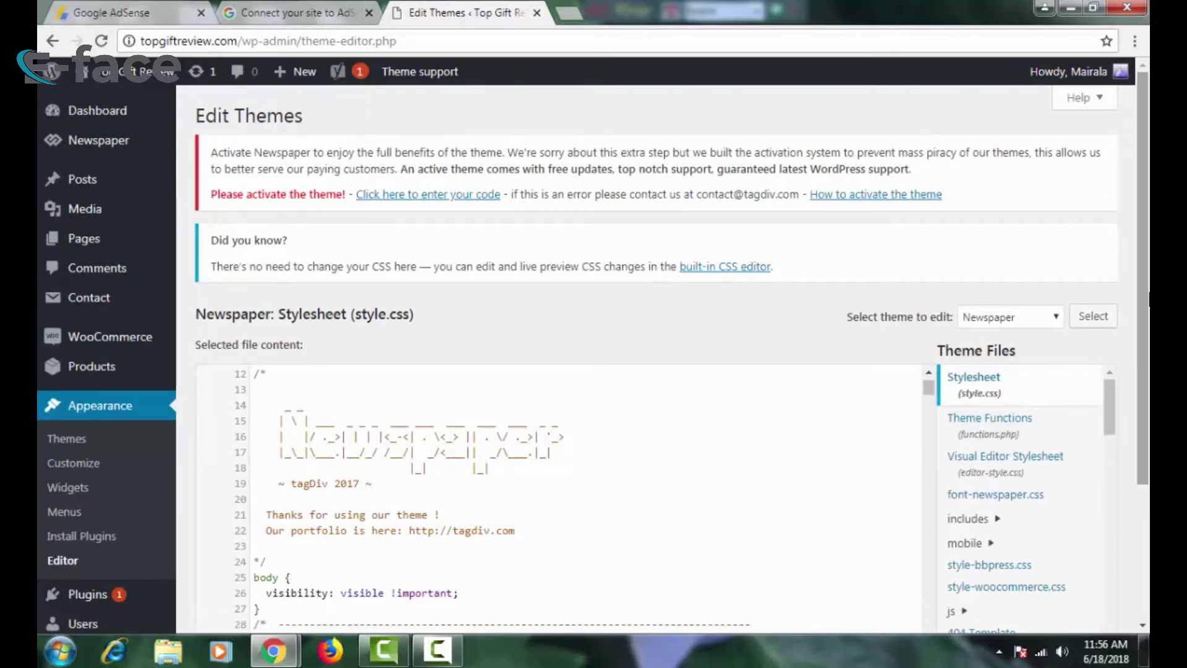
scroll(655, 347, "down", 3)
scroll(1020, 378, "down", 4)
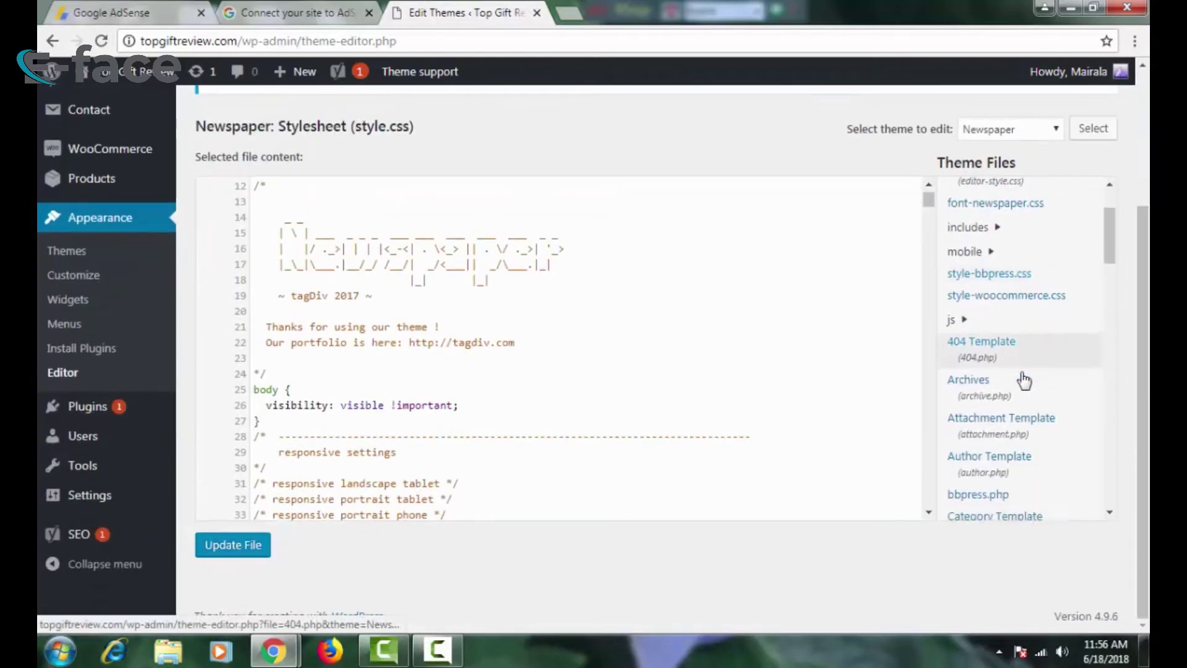
scroll(1025, 378, "down", 2)
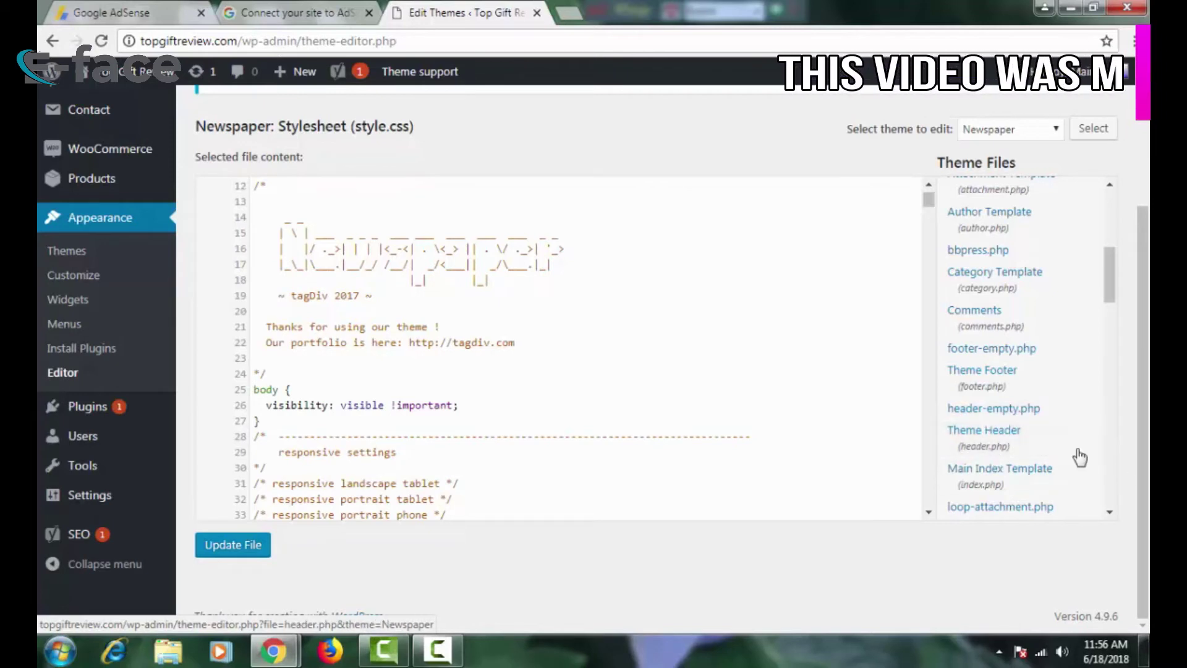
left_click(986, 444)
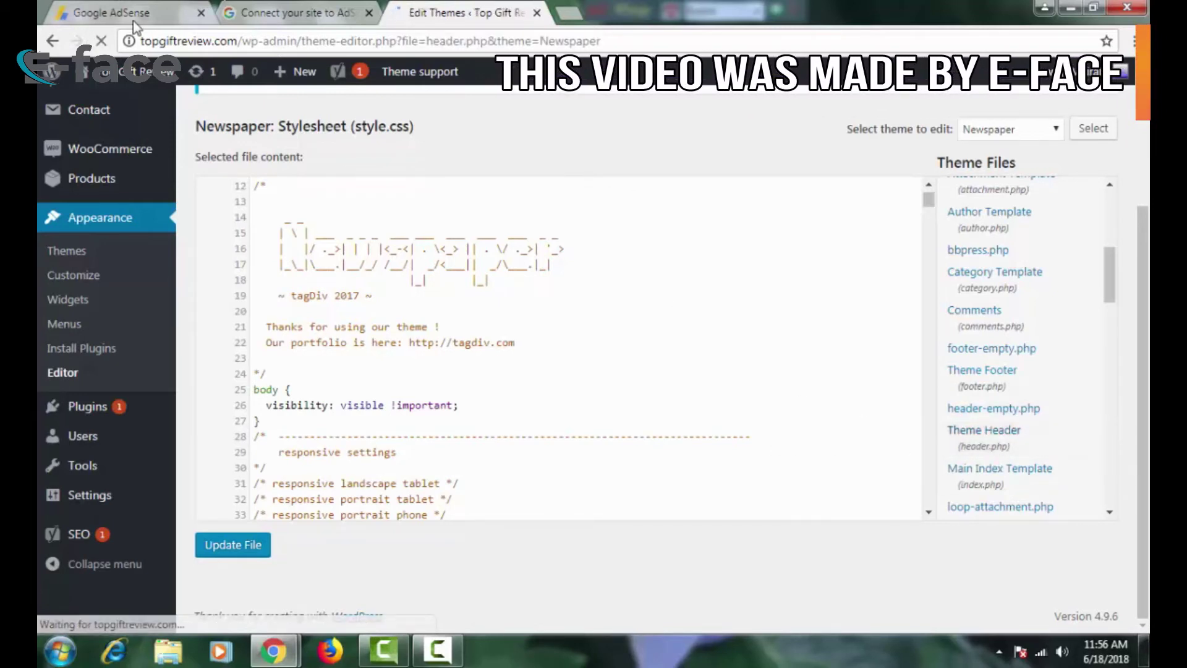
Copy the AdSense ad code again from the AdSense home page and return to the header.php editor
key("ctrl+1")
left_click(578, 366)
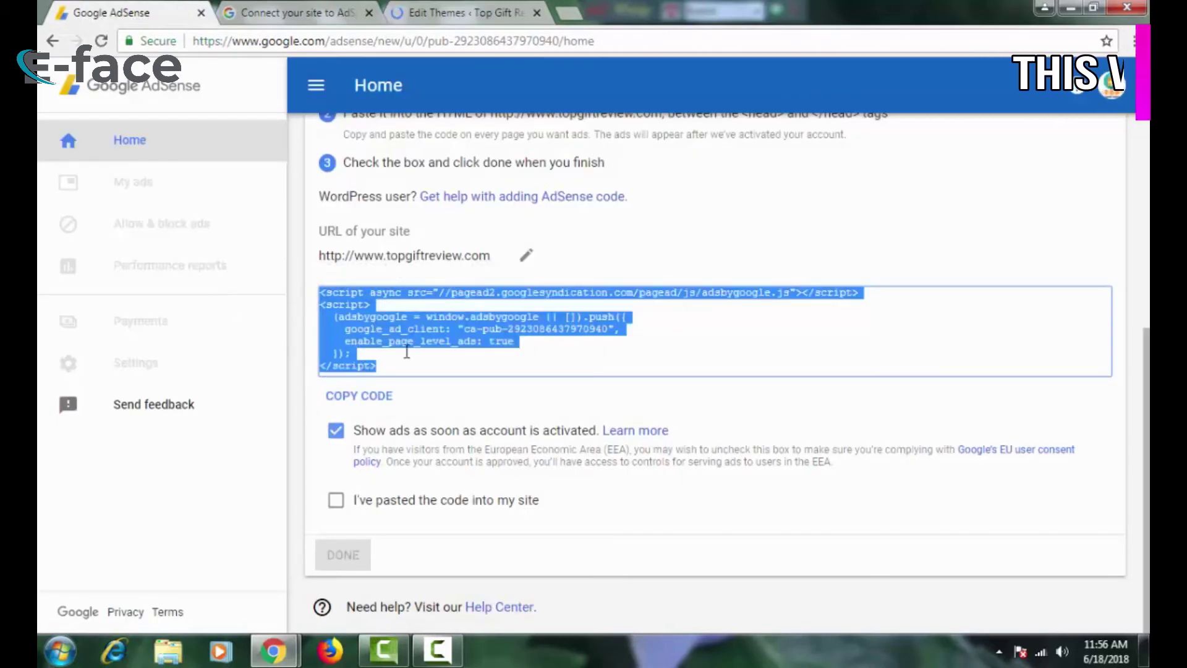
right_click(403, 345)
left_click(437, 357)
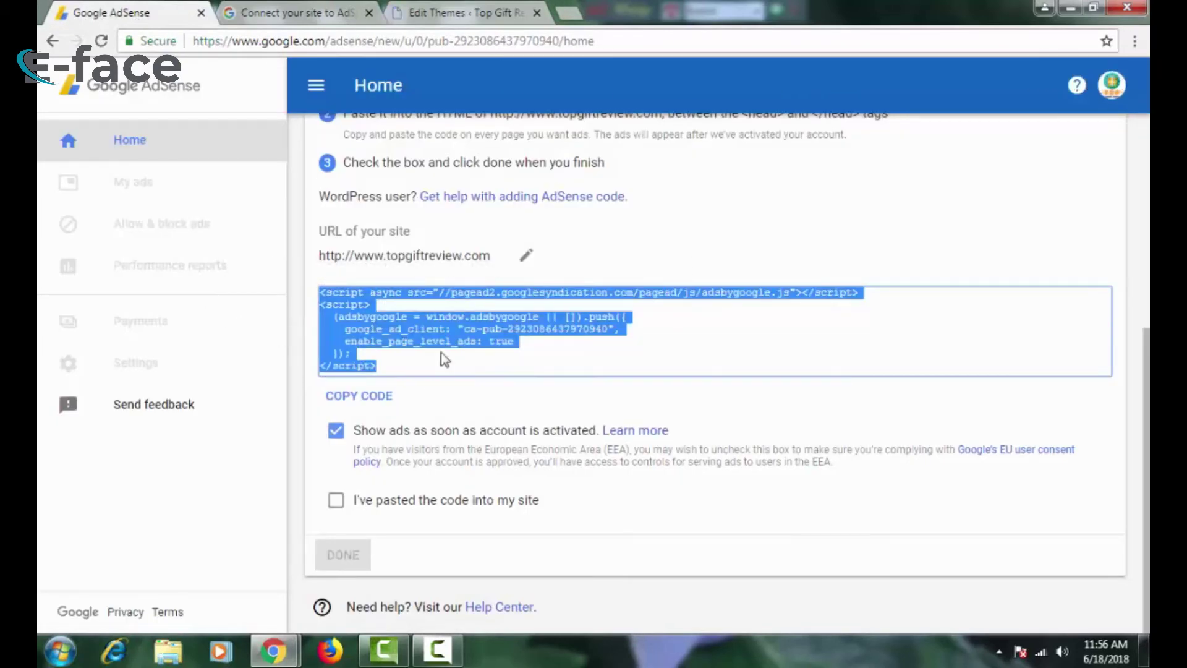
left_click(488, 14)
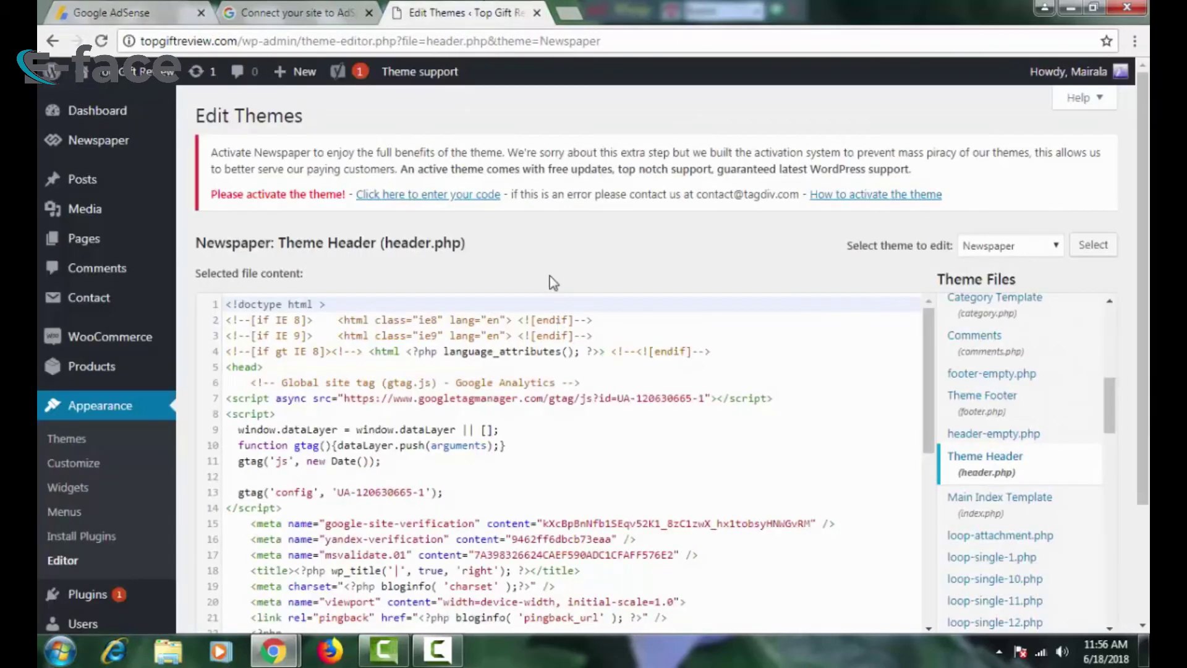
Insert the AdSense ad code on a new line directly below the <head> tag in header.php and update the file
left_click(272, 369)
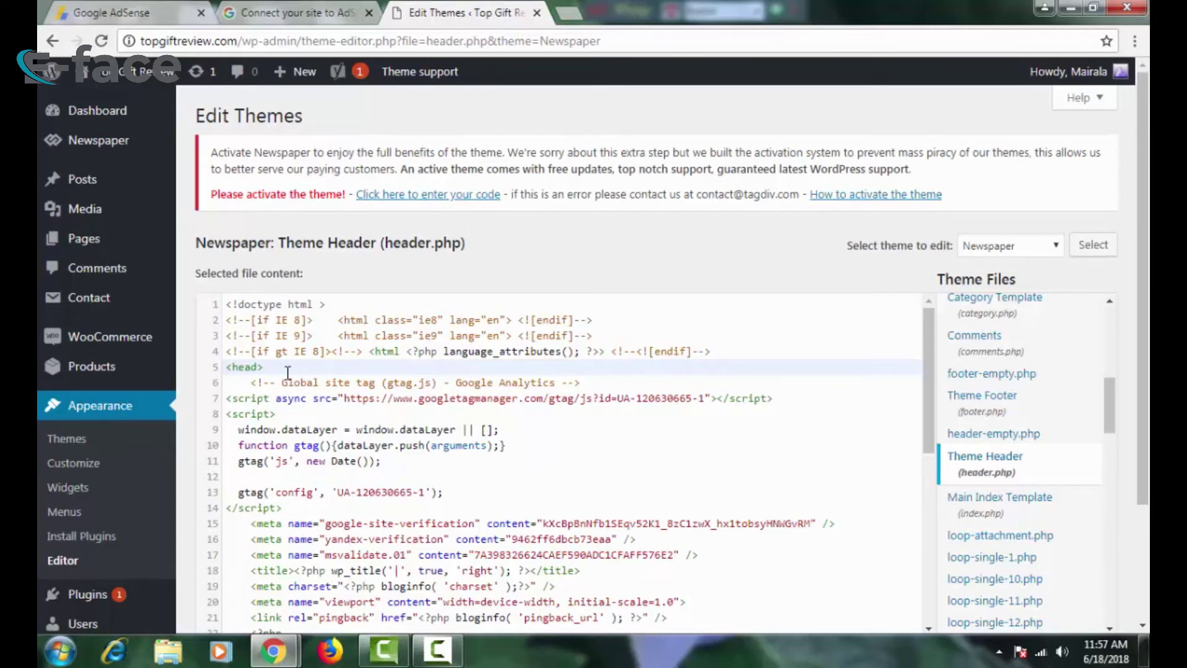
key("Return")
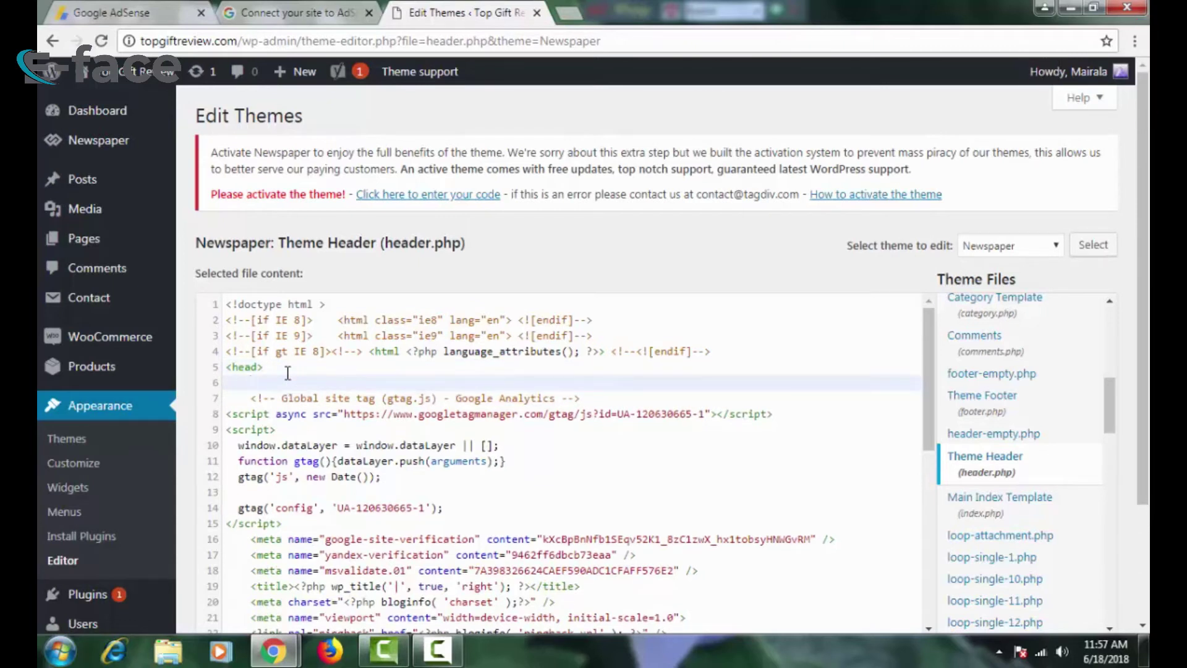
key("ctrl+v")
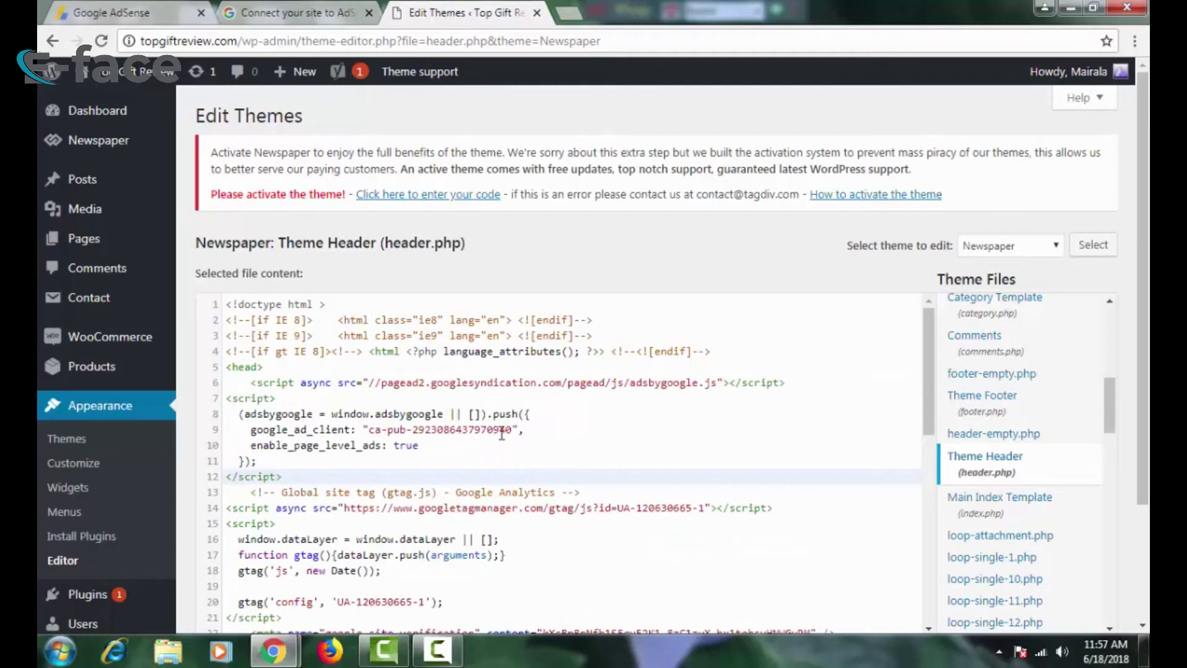
scroll(402, 317, "down", 10)
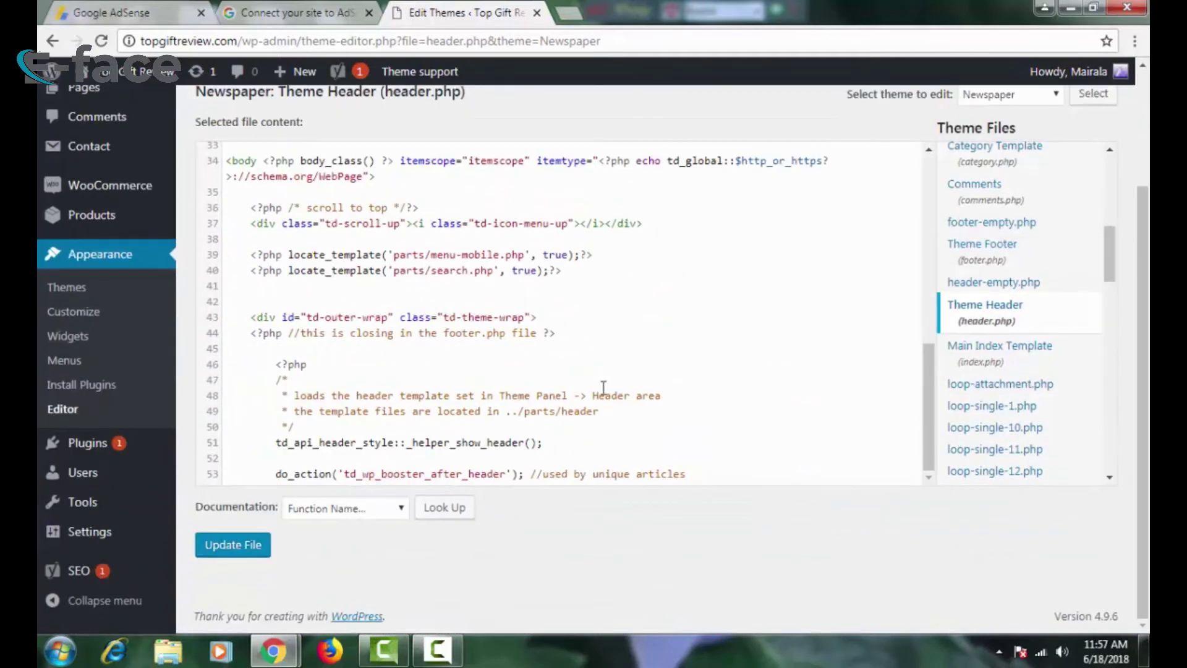
left_click(232, 544)
scroll(556, 416, "up", 8)
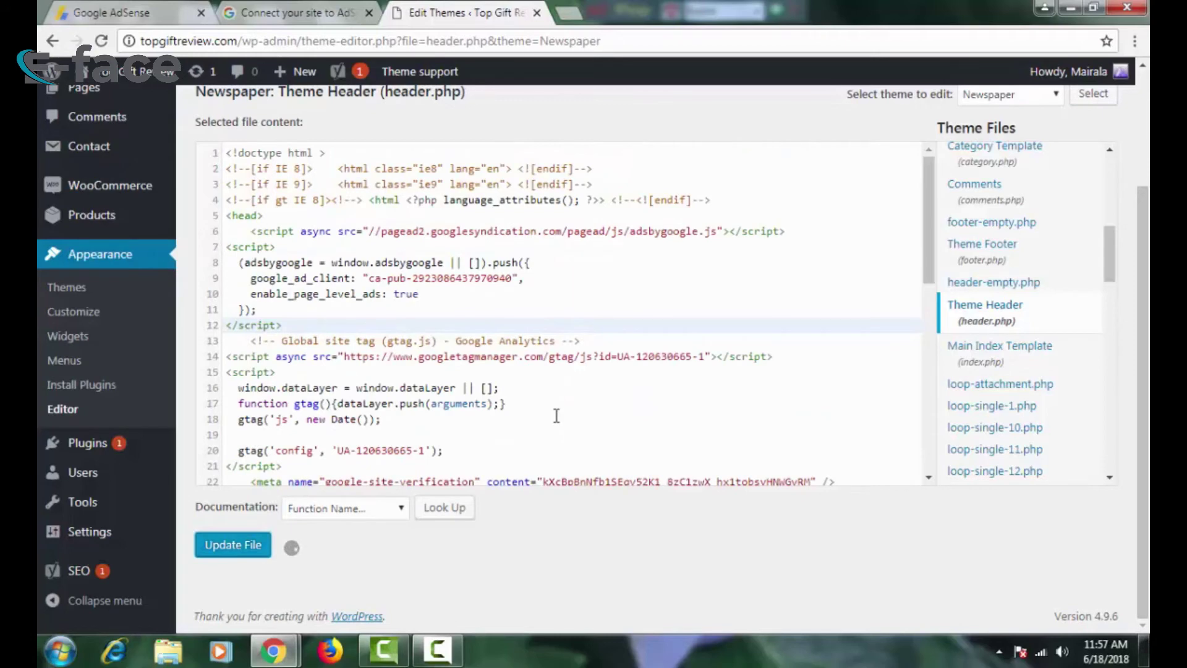
scroll(556, 416, "up", 3)
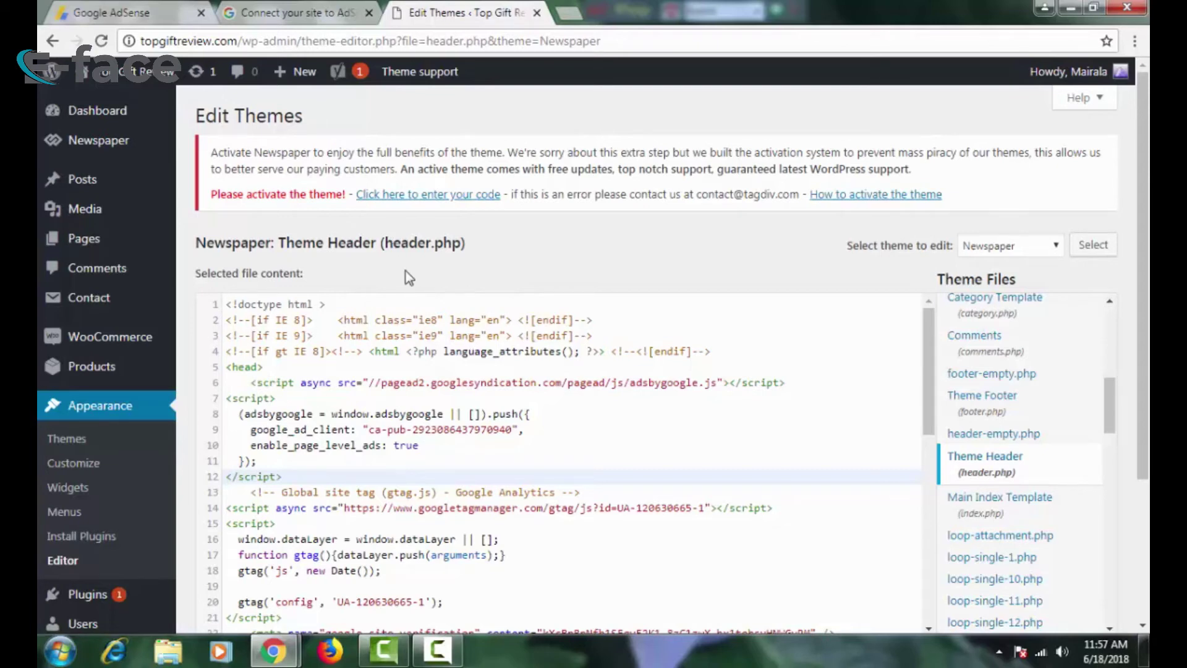
Update the header.php file once more and check that the edit is saved
scroll(406, 271, "down", 6)
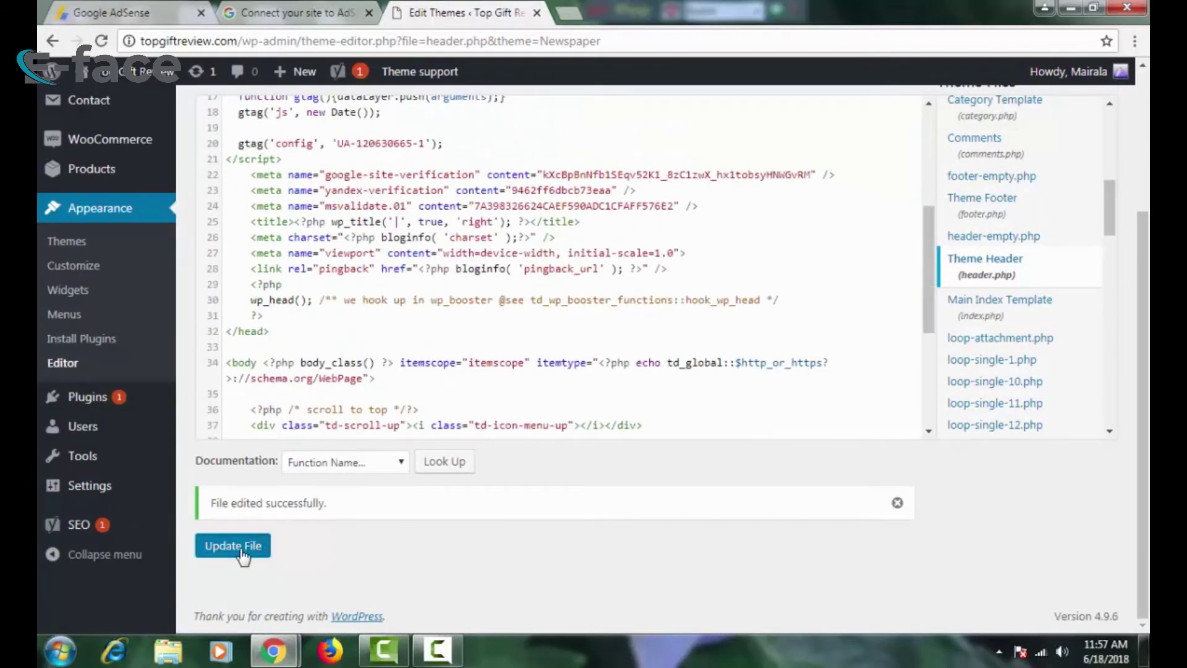
left_click(240, 549)
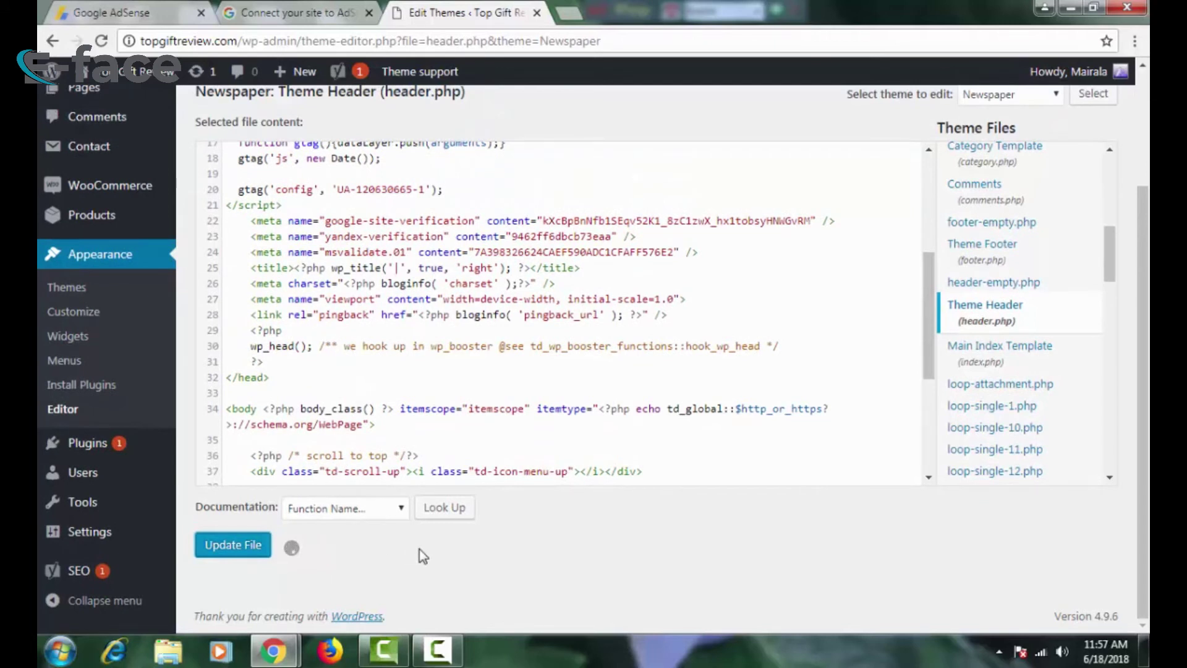
left_click_drag(346, 504, 209, 502)
left_click(533, 530)
scroll(532, 530, "up", 4)
Open the WordPress dashboard home, copy the ad code from AdSense again and return to the dashboard
left_click(104, 111)
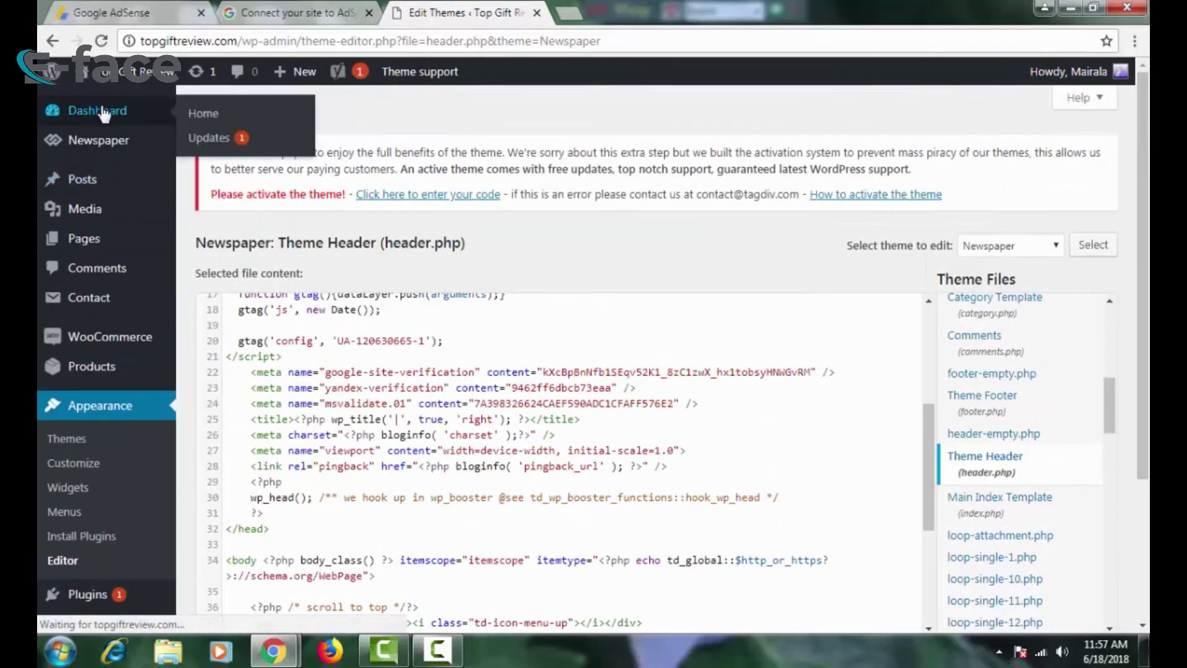
key("ctrl+1")
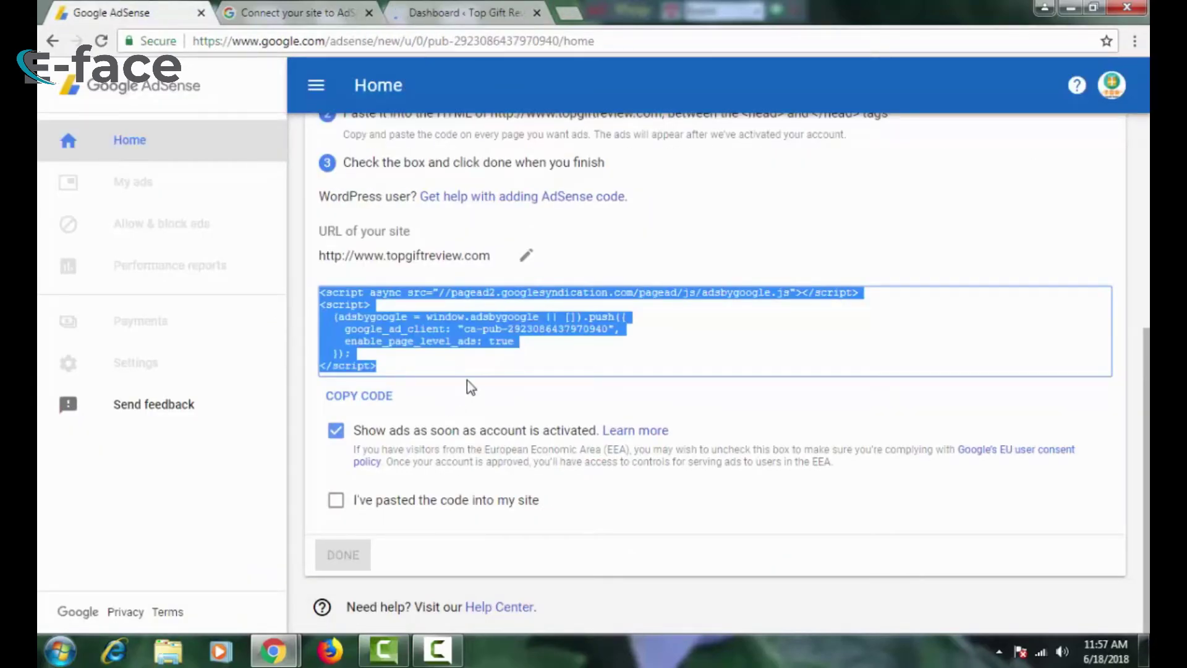
right_click(409, 315)
left_click(450, 328)
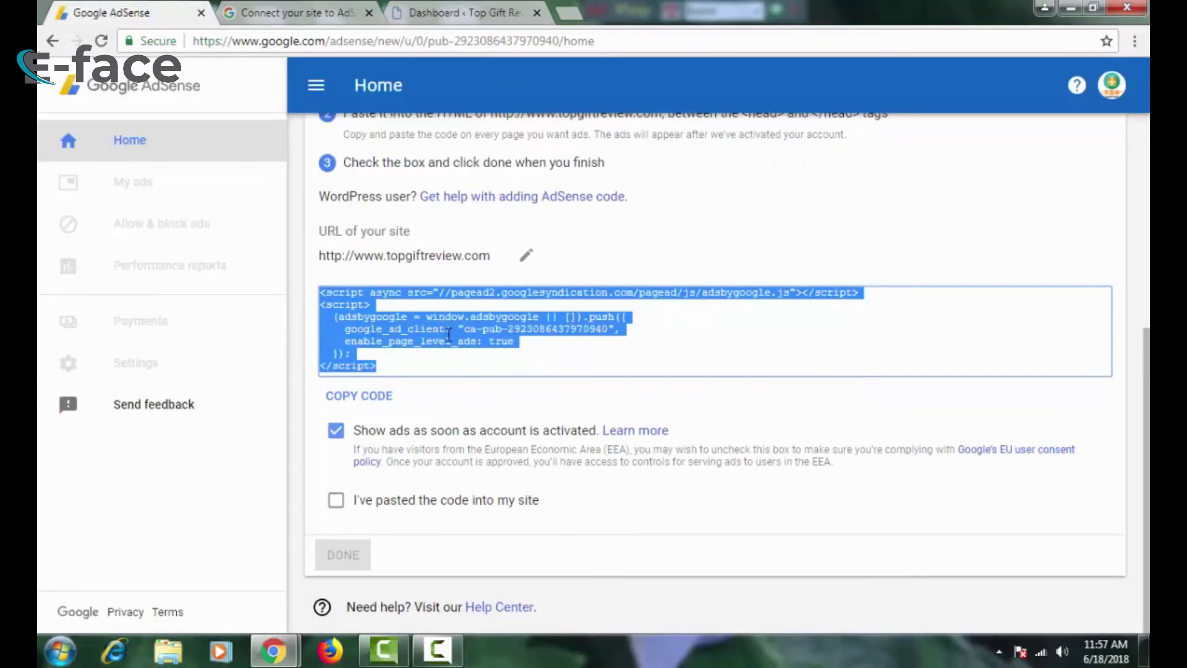
left_click(433, 9)
Go from the installed plugins to adding a new one and search the plugin directory for "insert header"
mouse_move(126, 497)
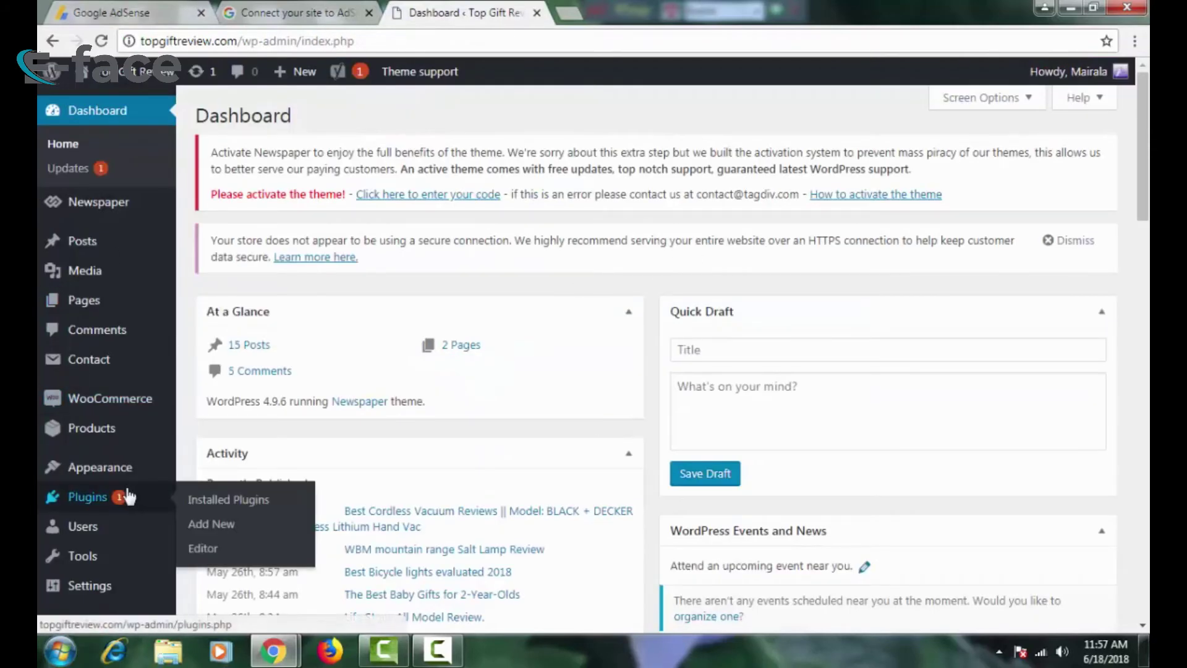
left_click(256, 512)
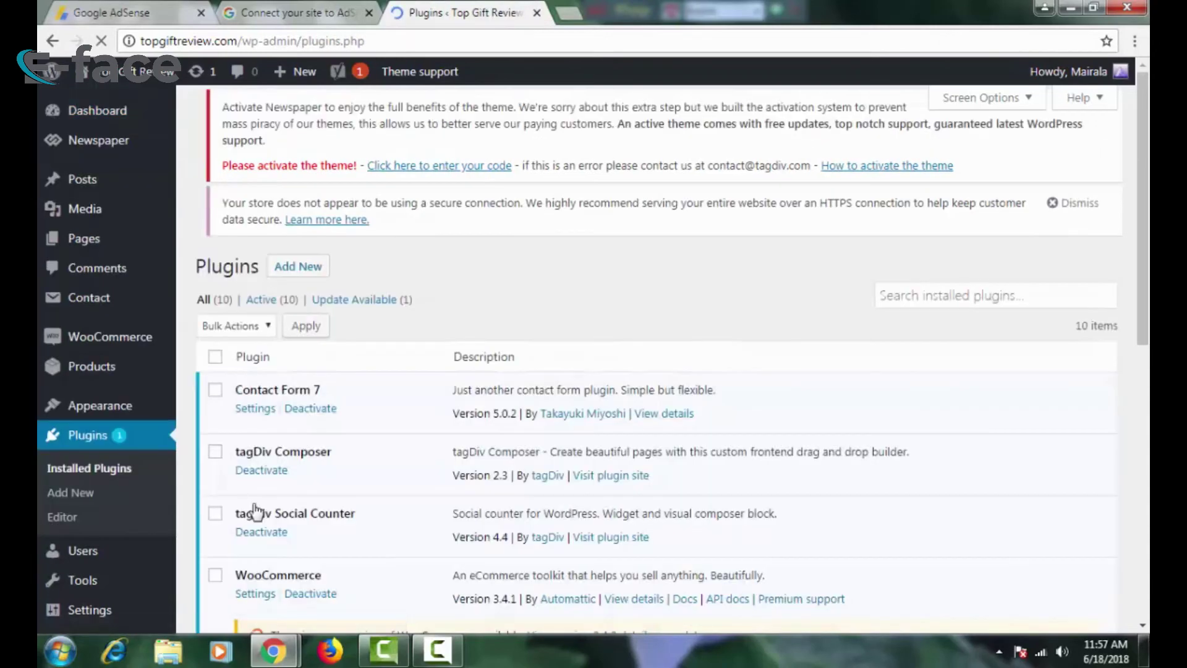
left_click(925, 306)
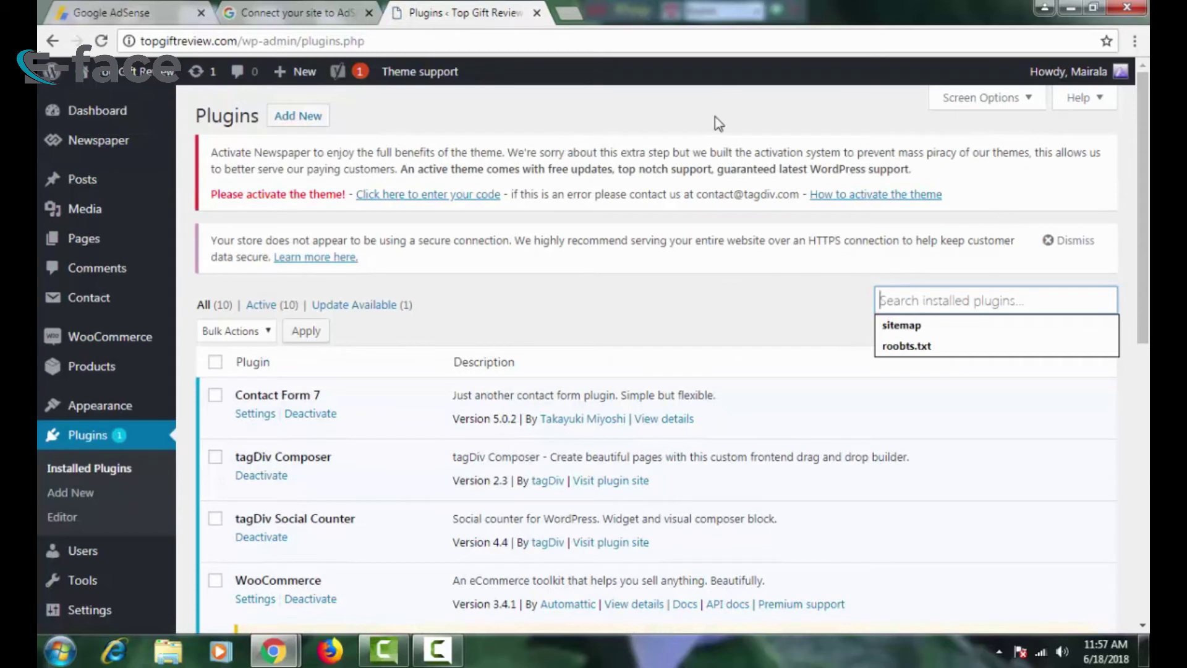
left_click(294, 122)
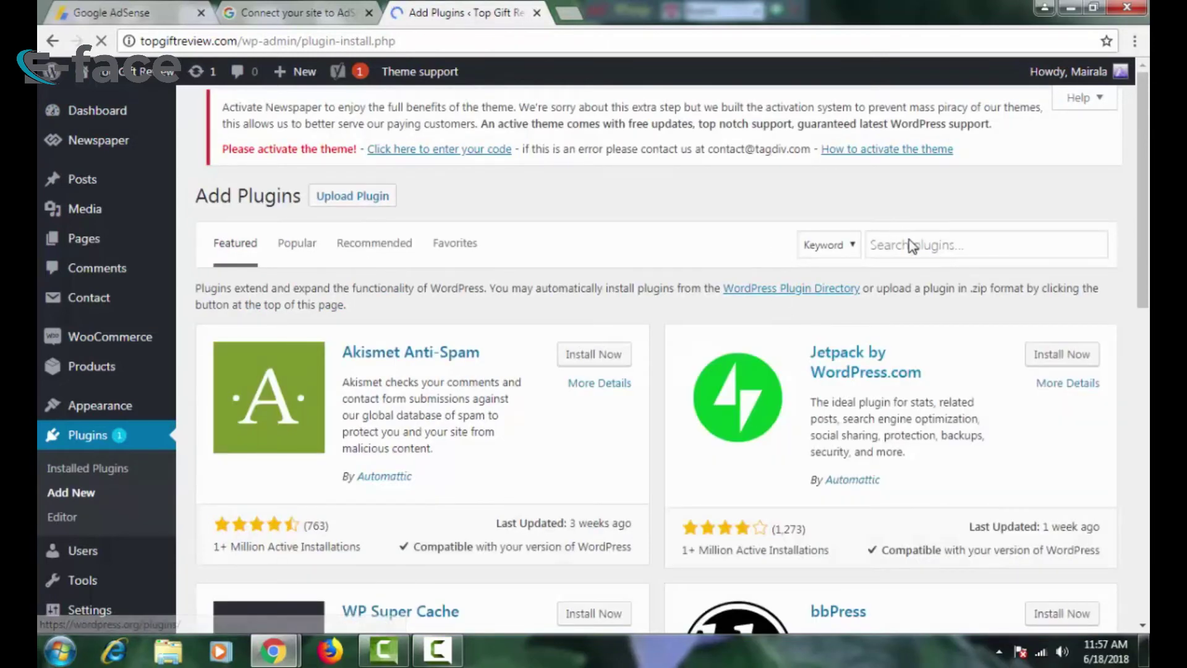
left_click(903, 254)
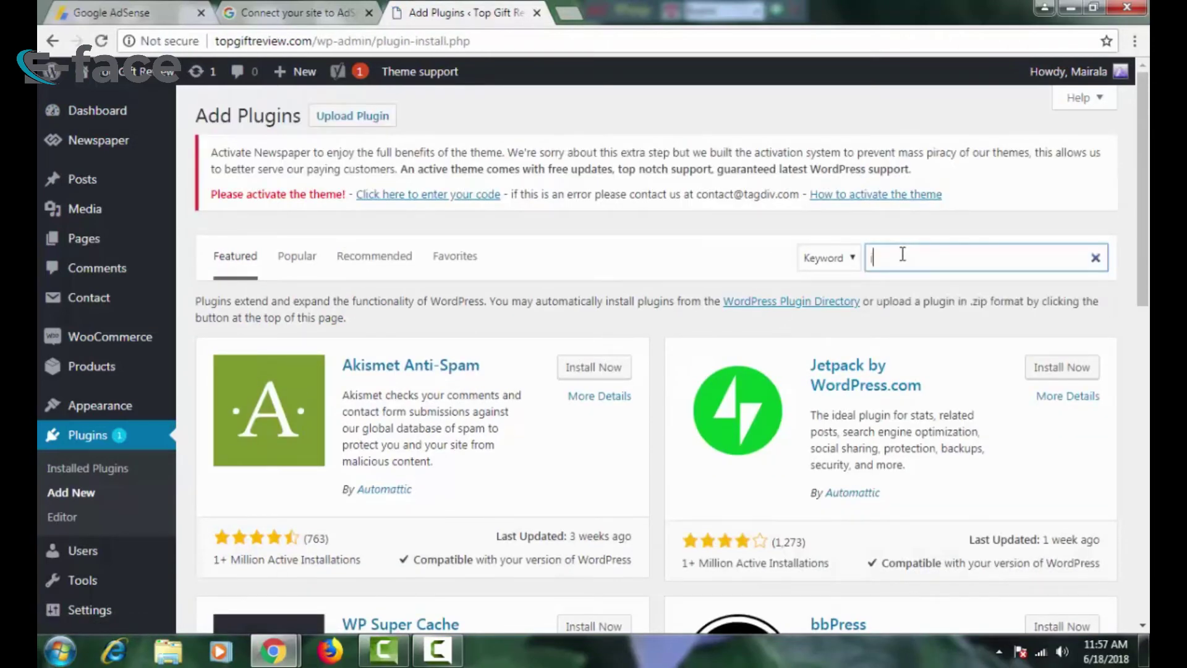
type("ins")
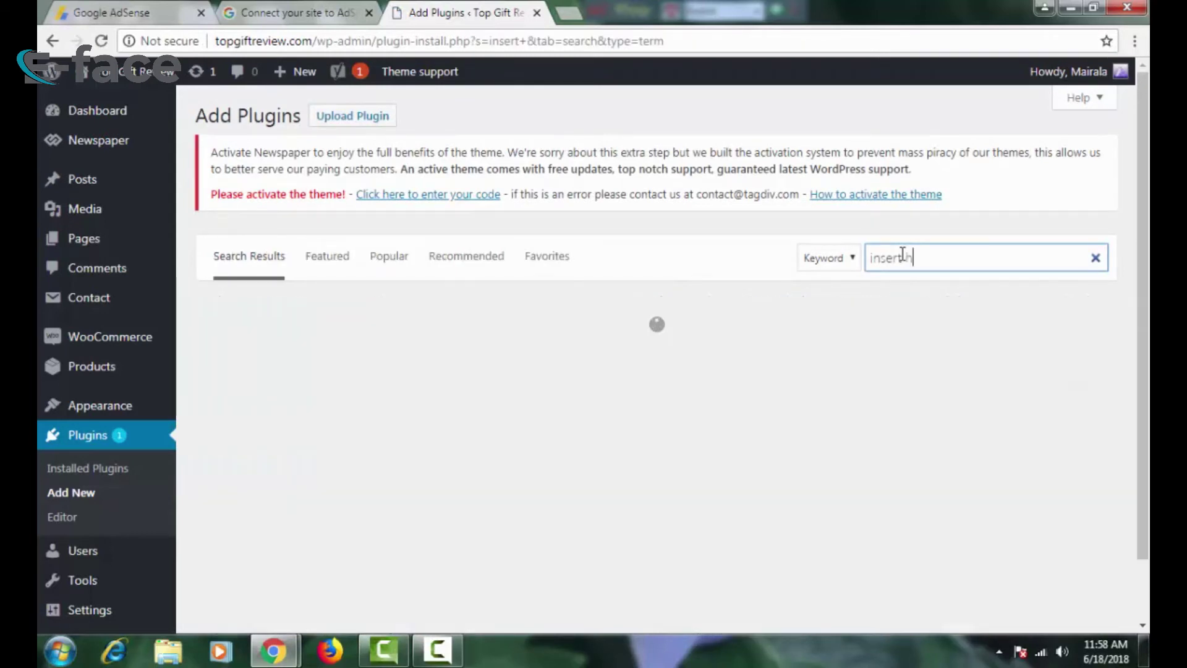
type("er")
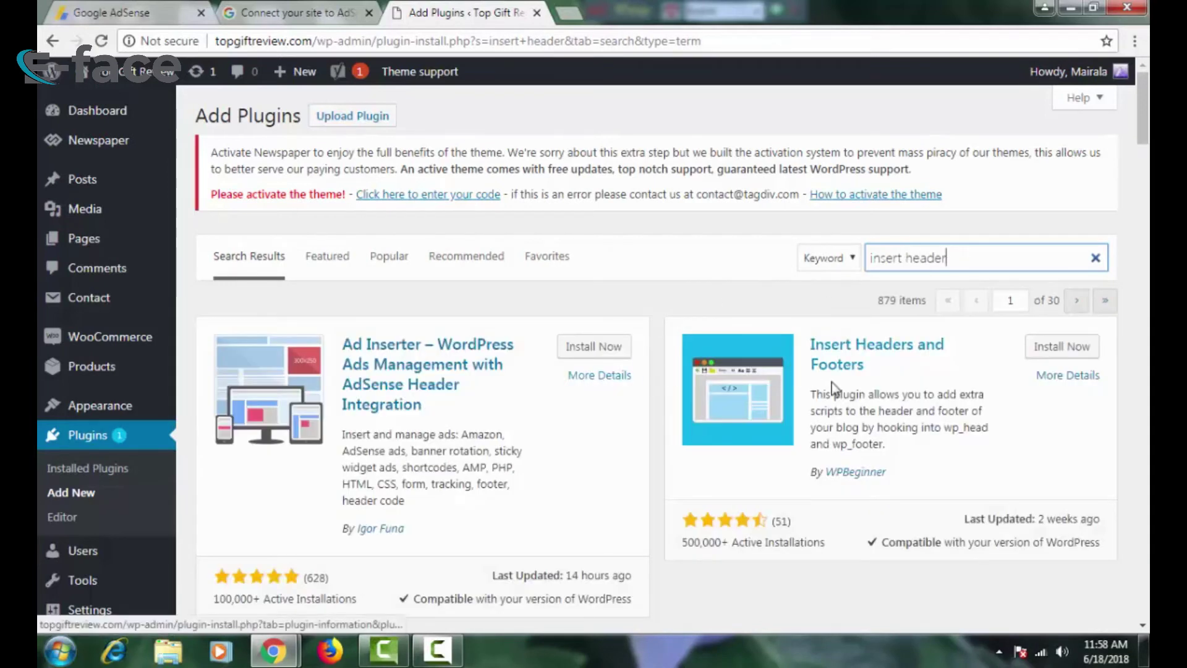
Install and activate the Insert Headers and Footers plugin by WPBeginner, and look over the installed plugins
left_click_drag(770, 521, 808, 519)
left_click(825, 517)
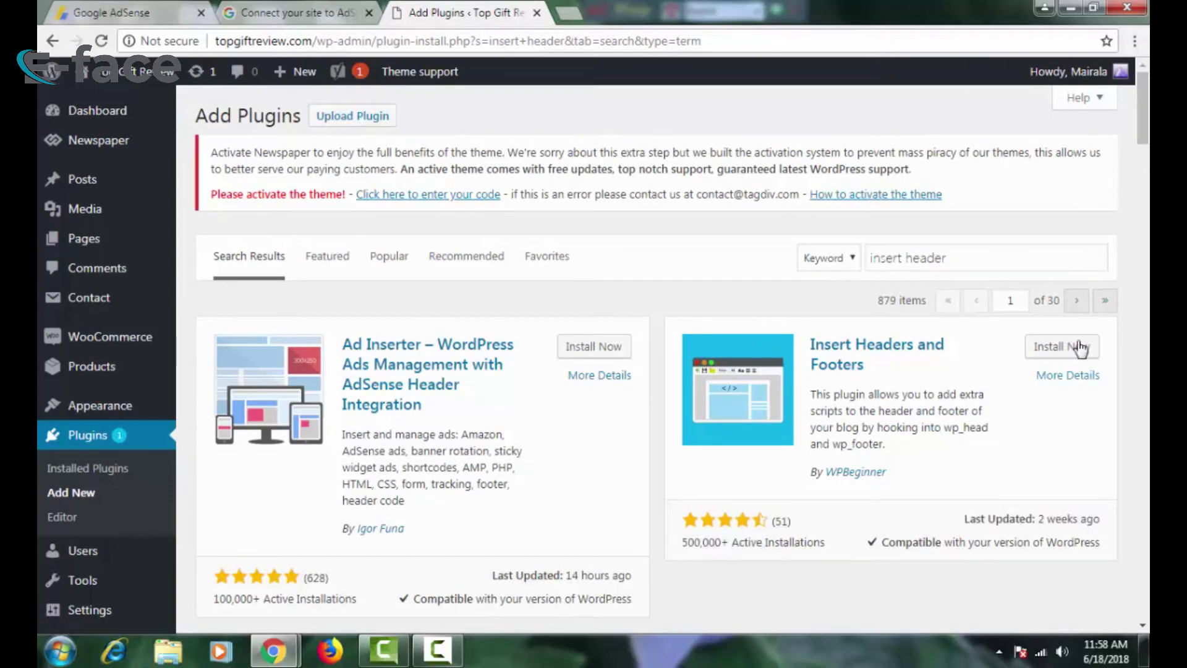
left_click(1059, 346)
scroll(717, 373, "down", 5)
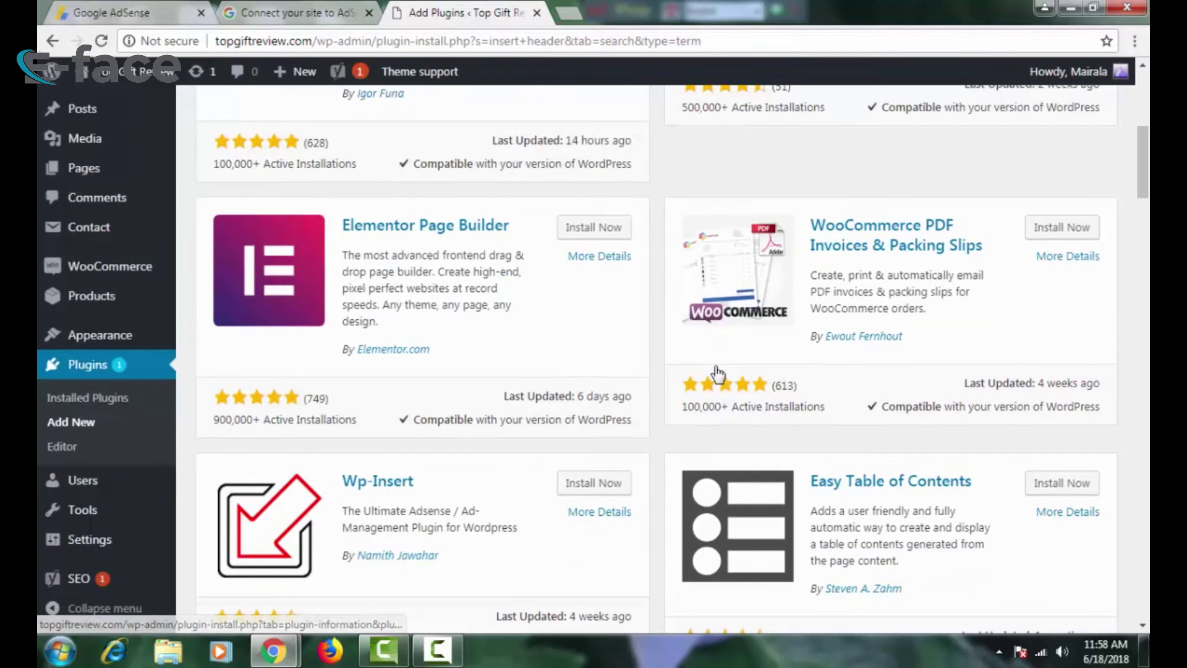
scroll(717, 373, "up", 5)
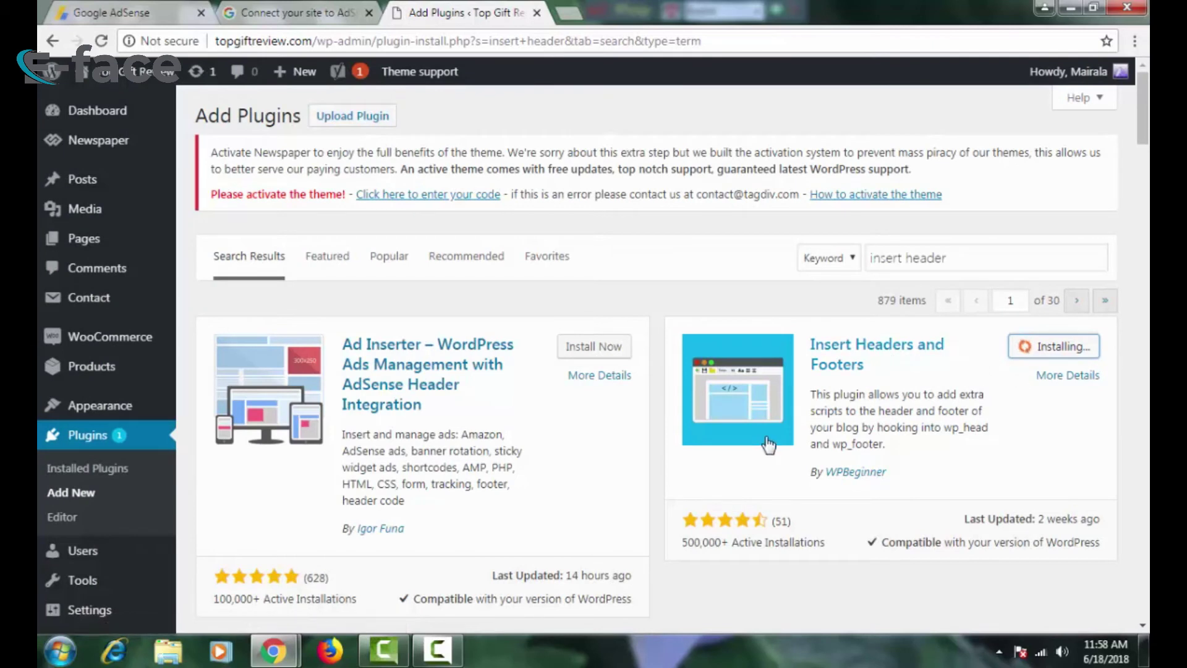
left_click(1064, 346)
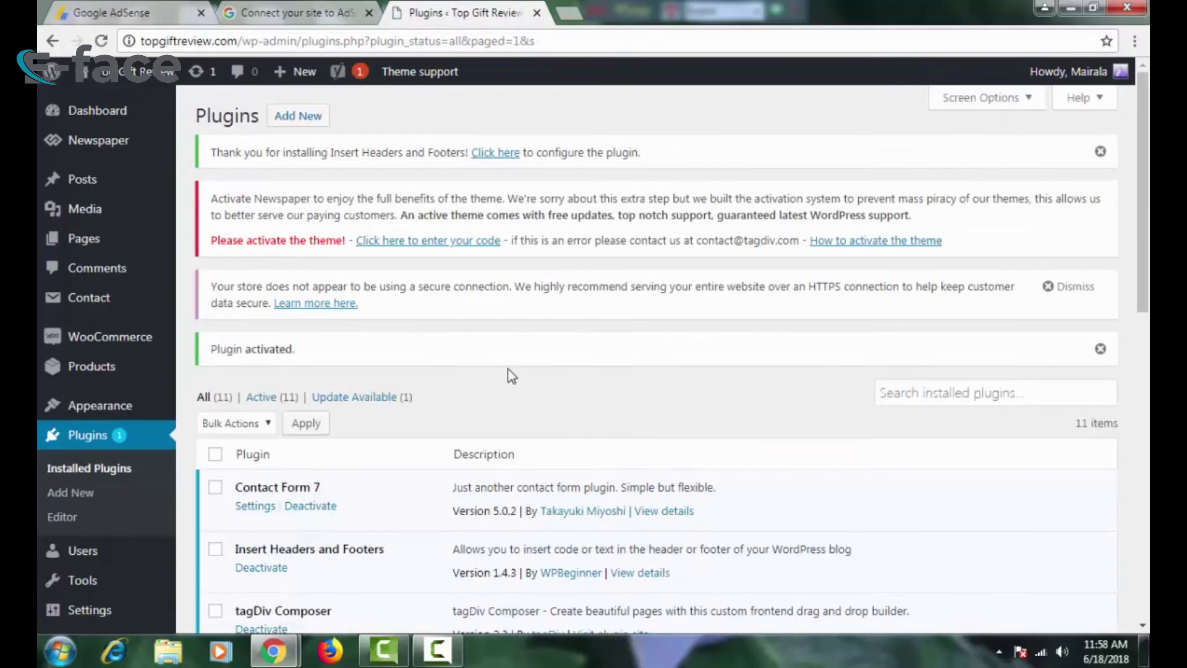
scroll(471, 360, "down", 8)
scroll(472, 360, "down", 2)
scroll(461, 334, "up", 8)
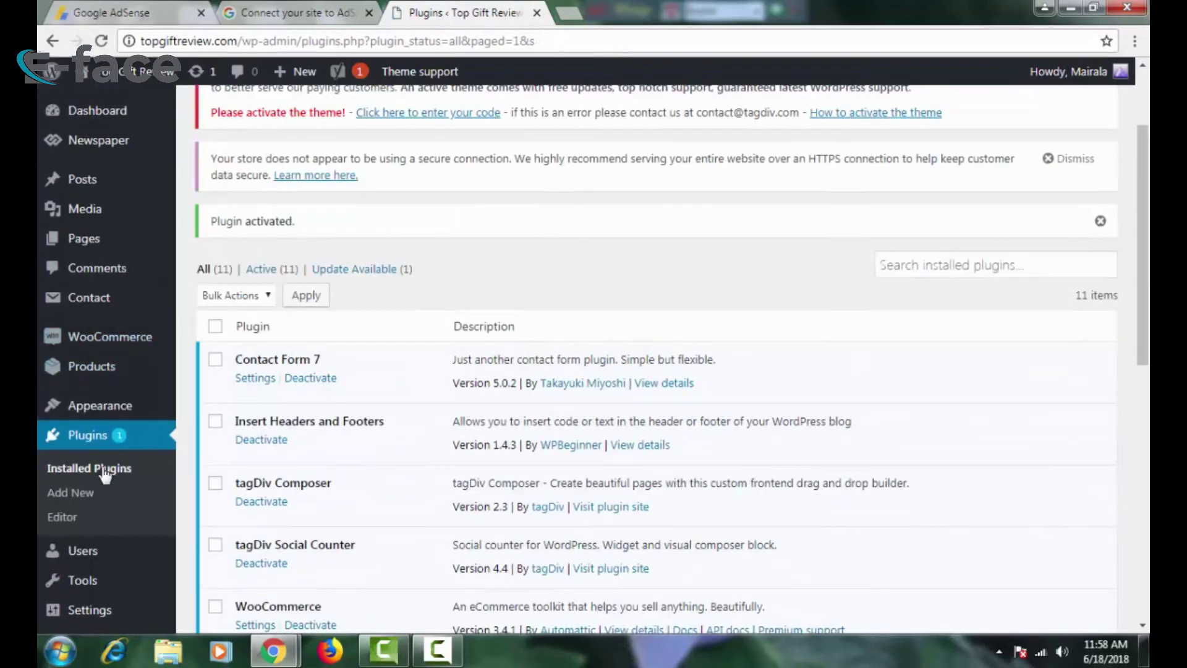
Open the Insert Headers and Footers settings, paste the AdSense ad code into Scripts in Header and save the settings
scroll(111, 447, "down", 4)
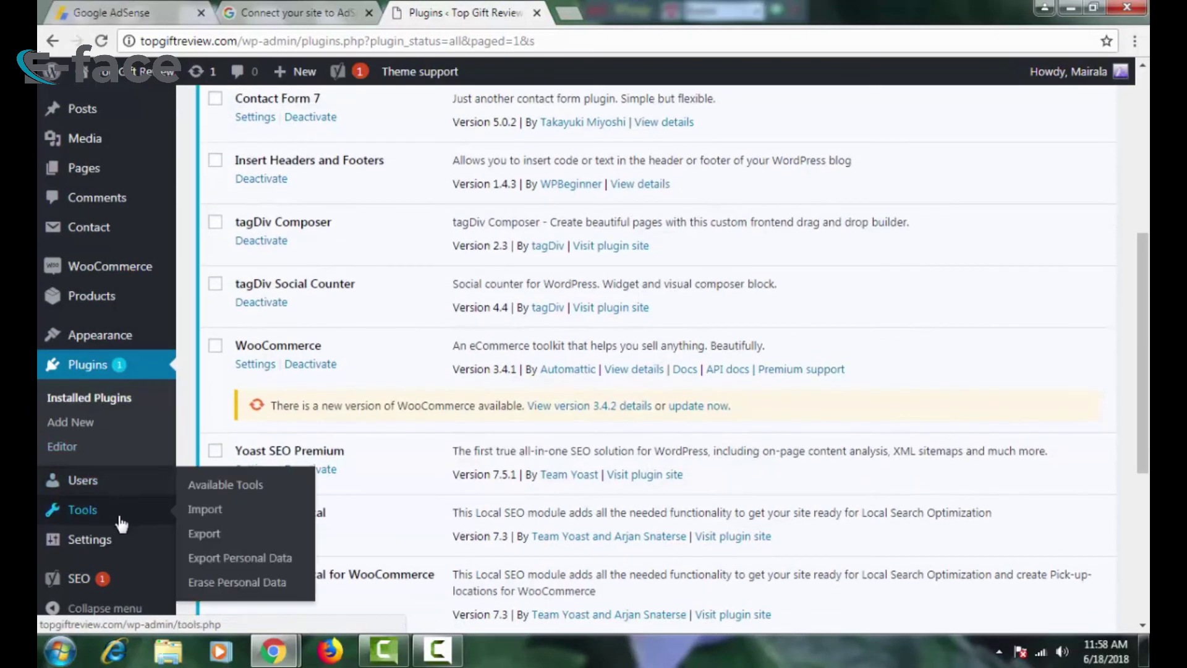
mouse_move(106, 543)
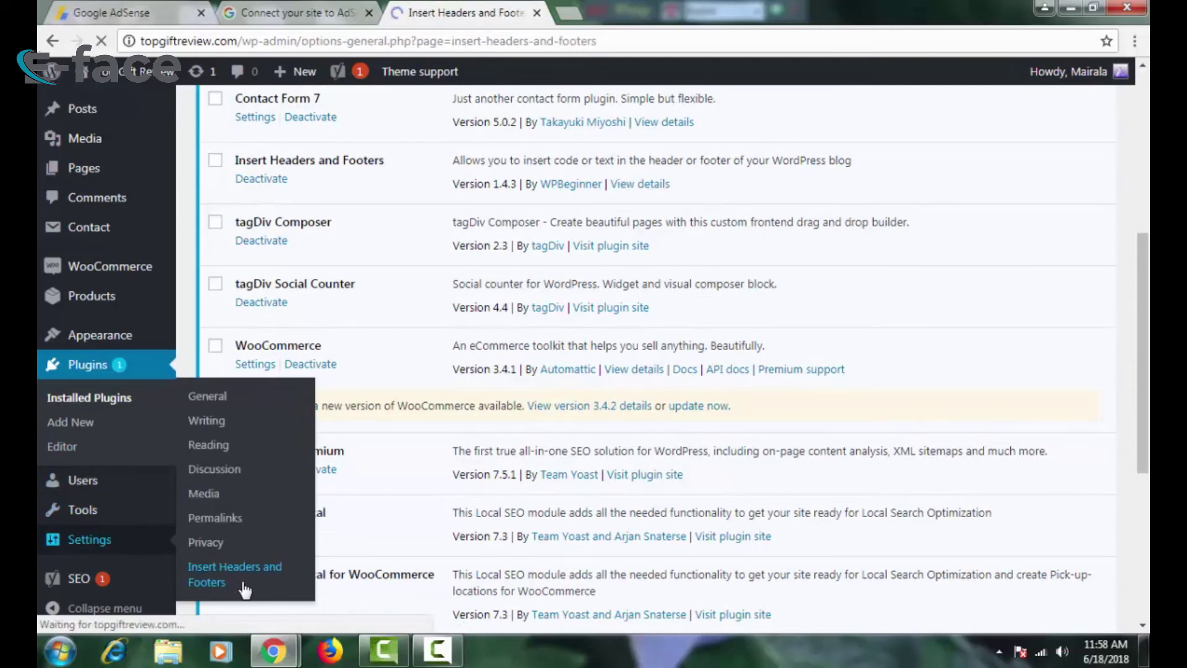
left_click(263, 307)
right_click(264, 309)
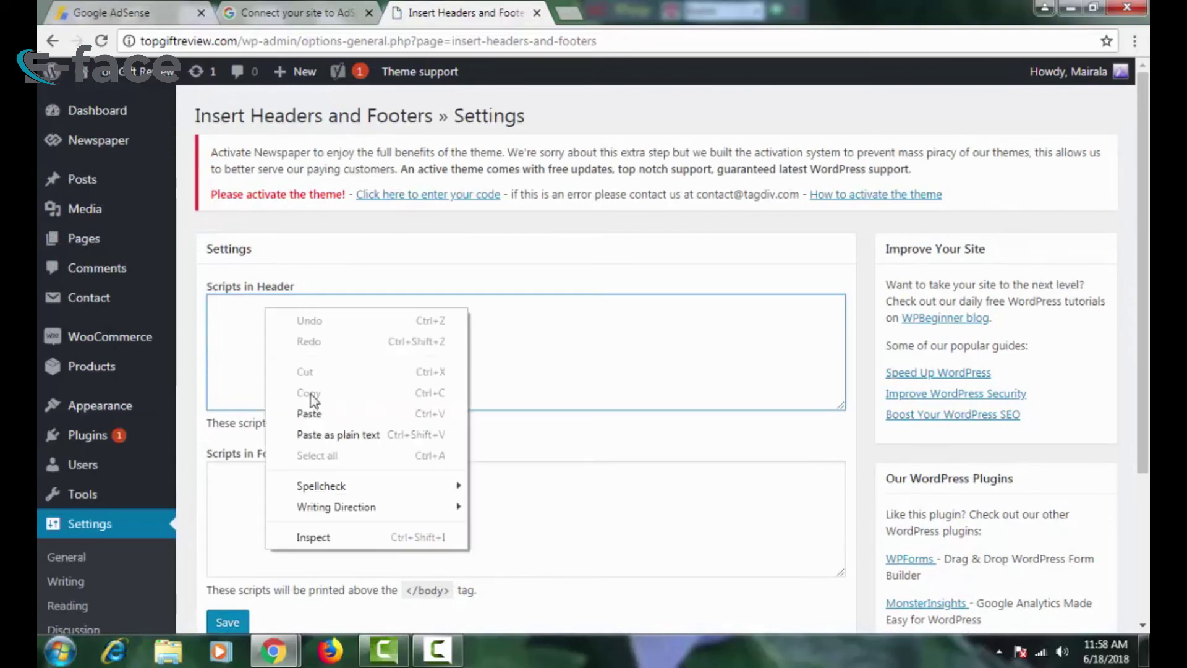
left_click(306, 410)
scroll(329, 339, "down", 3)
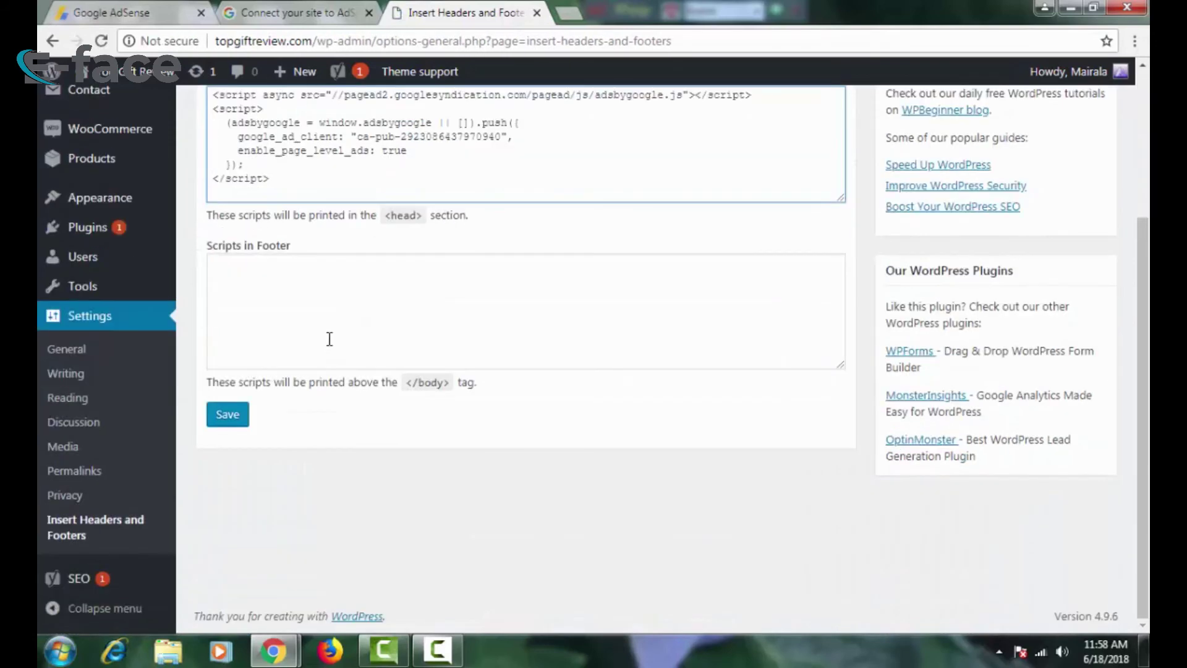
left_click(230, 416)
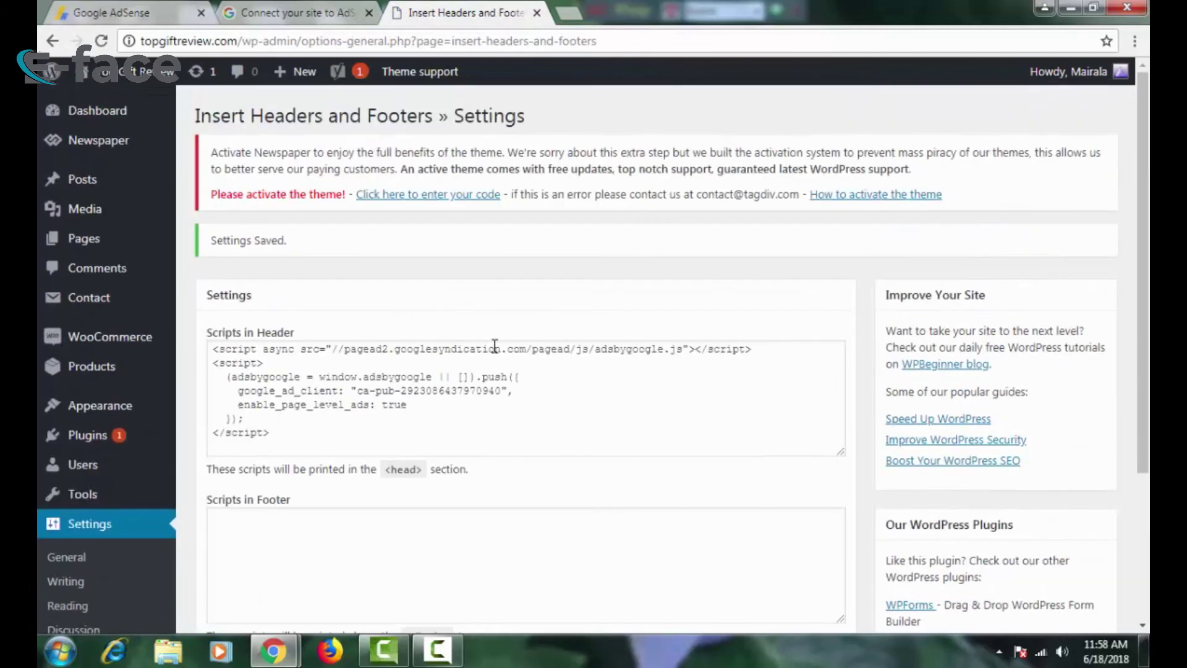
Return to the WordPress dashboard home, switch to AdSense and confirm that the code has been pasted into the site
mouse_move(104, 118)
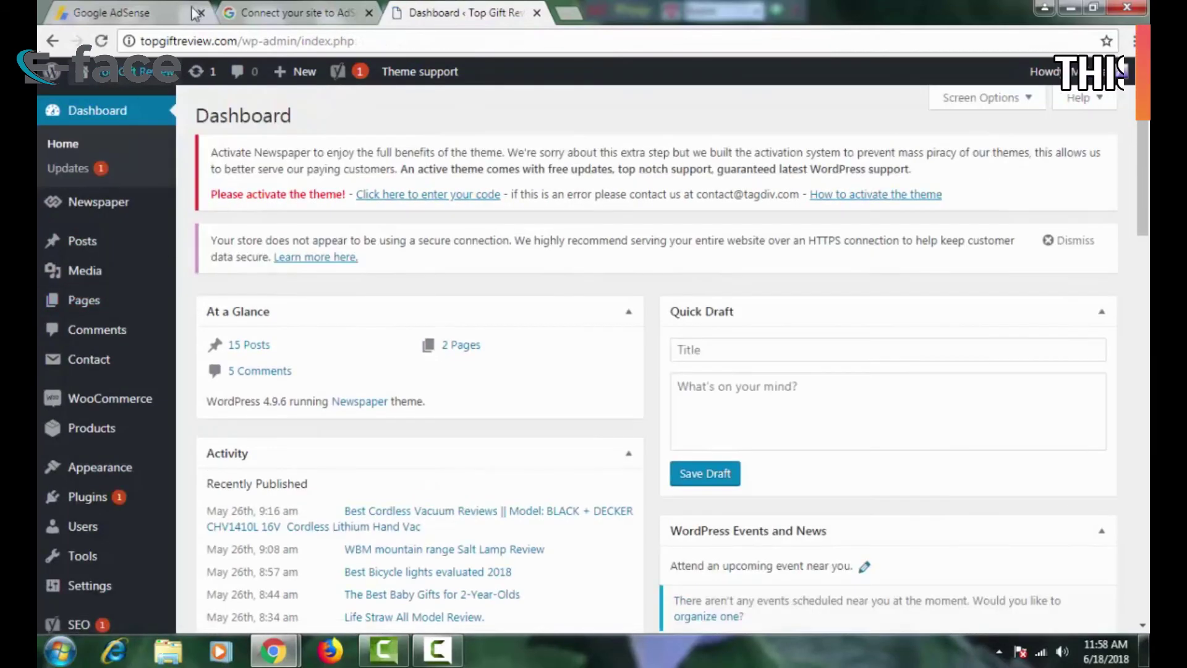
left_click(193, 13)
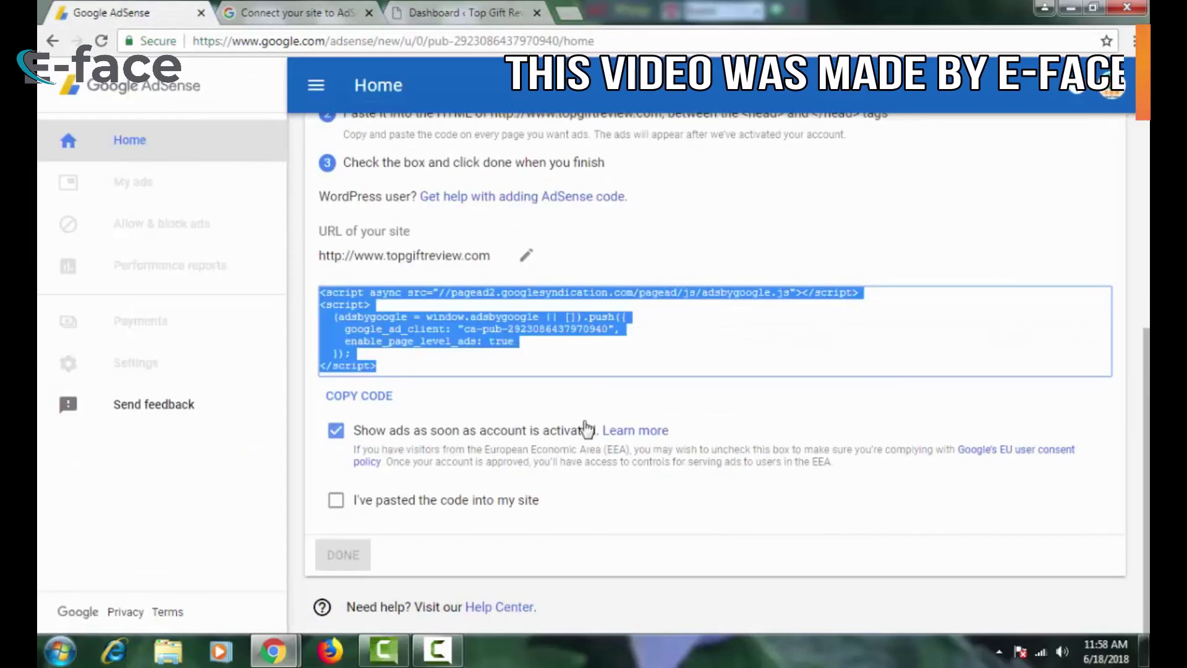
left_click(335, 502)
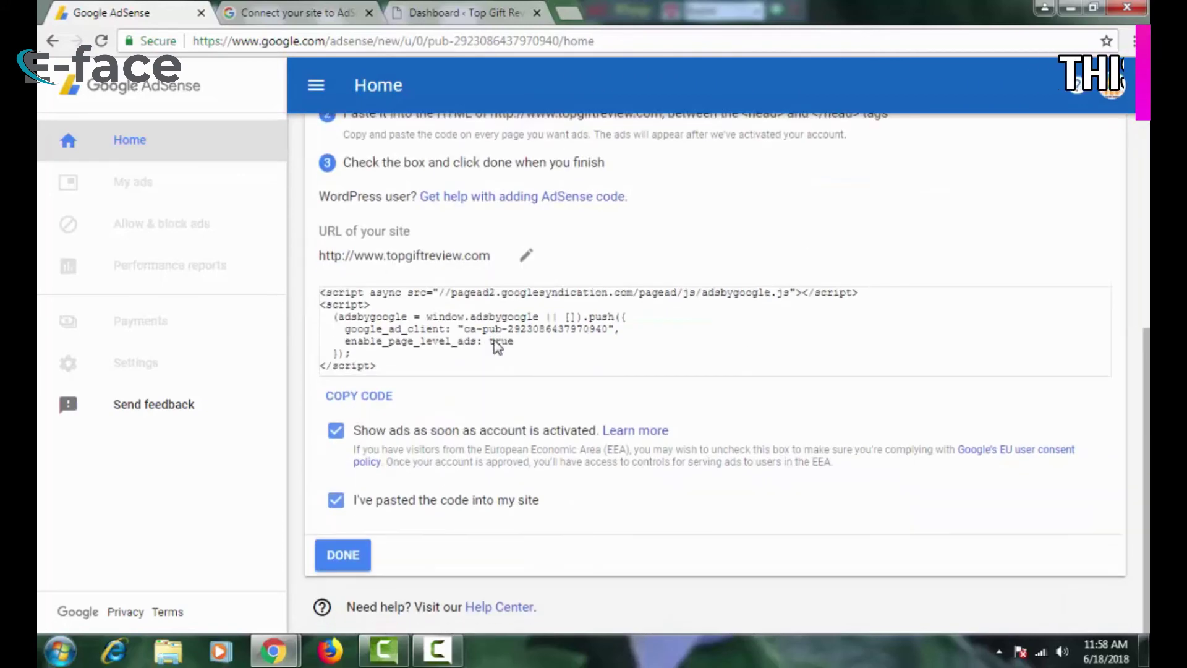
left_click(343, 559)
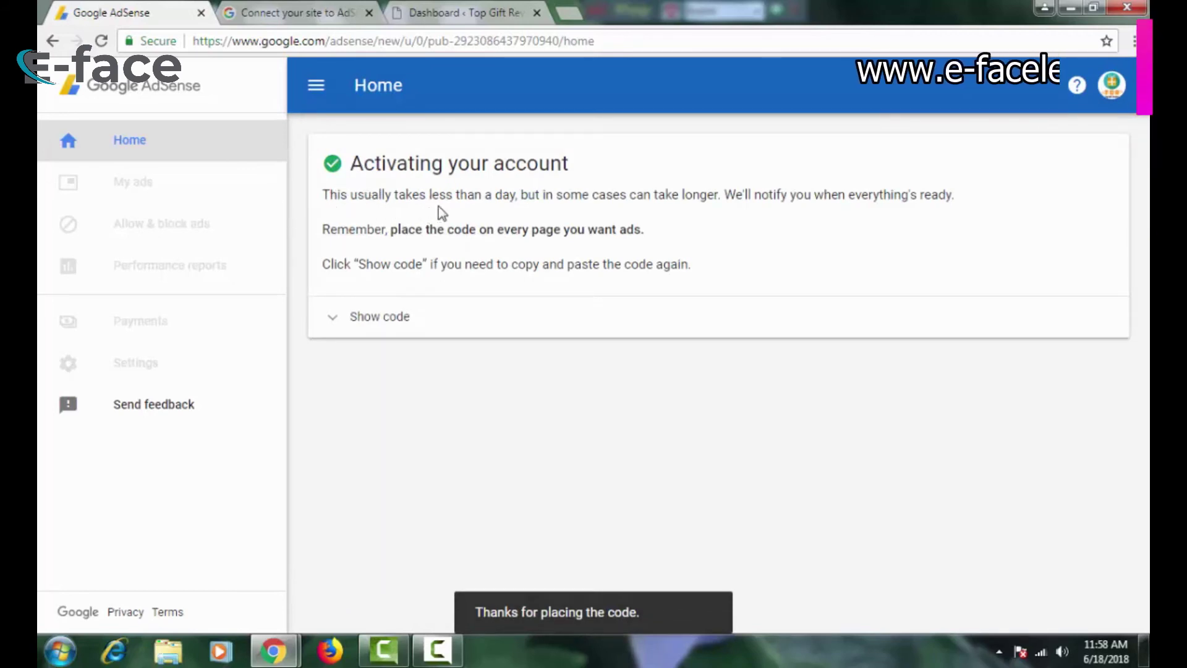
Read through the account activation notice in AdSense, and show and hide the ad code below it
left_click_drag(431, 195, 573, 197)
left_click(573, 197)
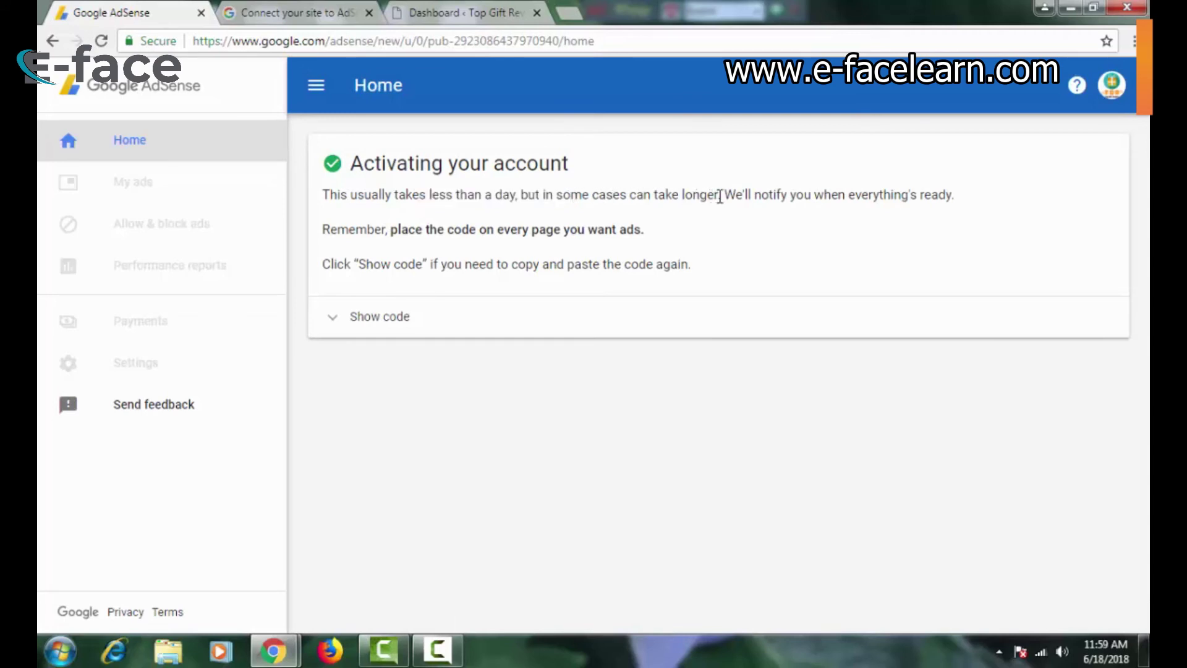
left_click_drag(741, 196, 957, 198)
left_click(874, 209)
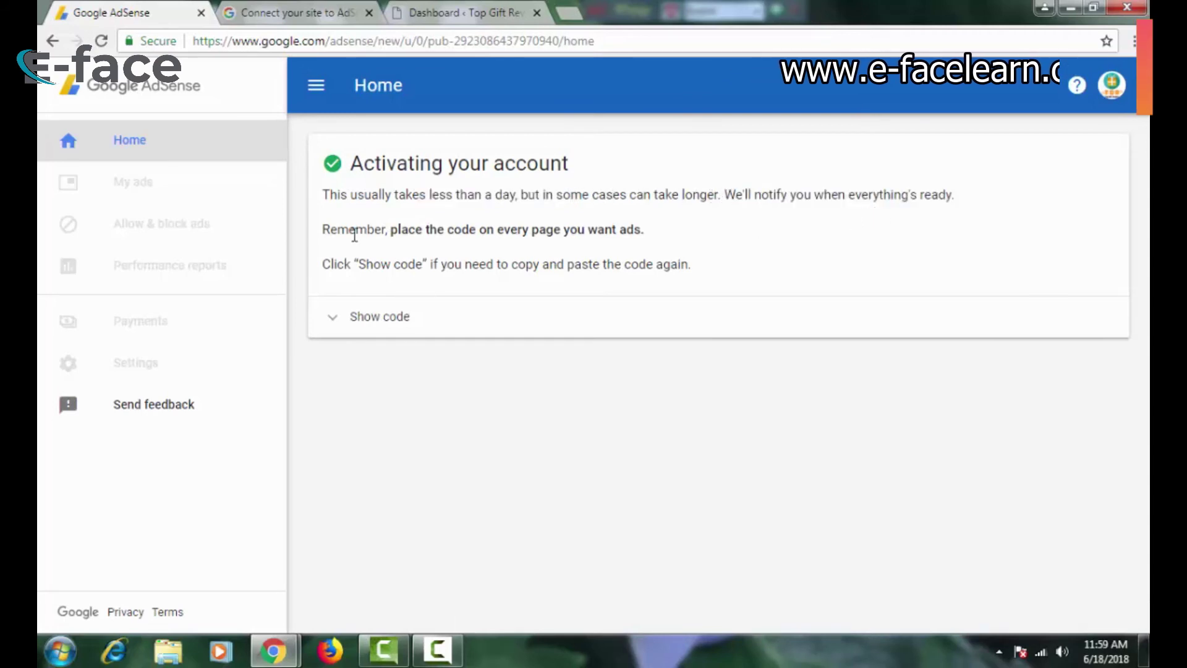
left_click_drag(390, 233, 666, 234)
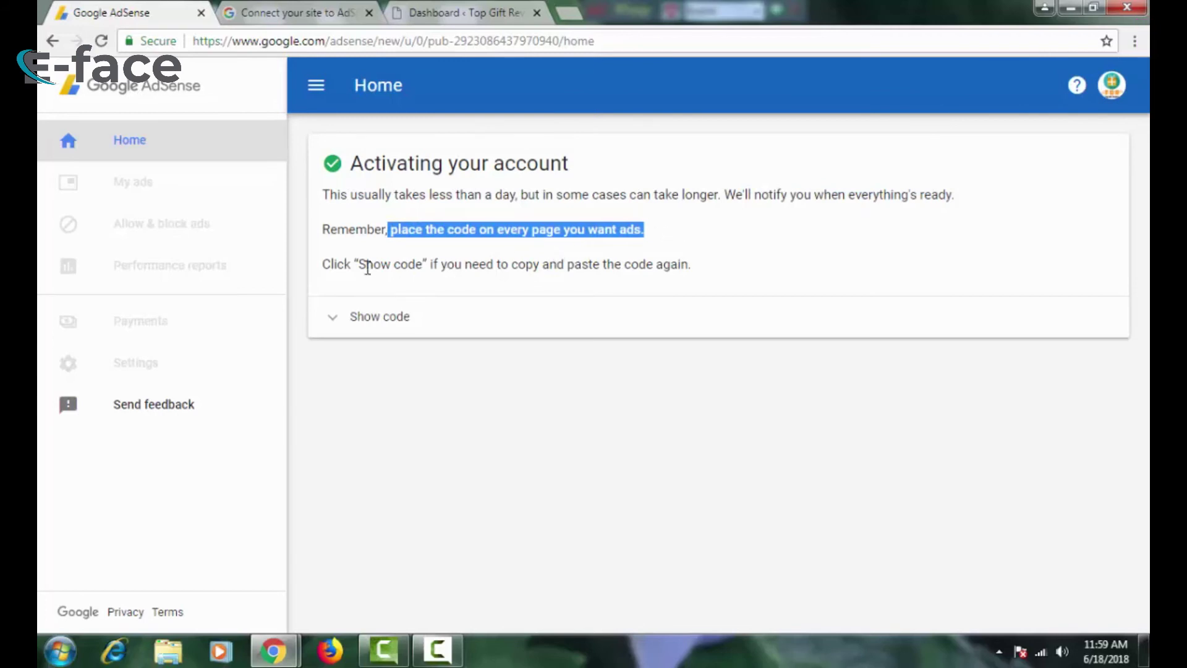
left_click_drag(364, 265, 655, 265)
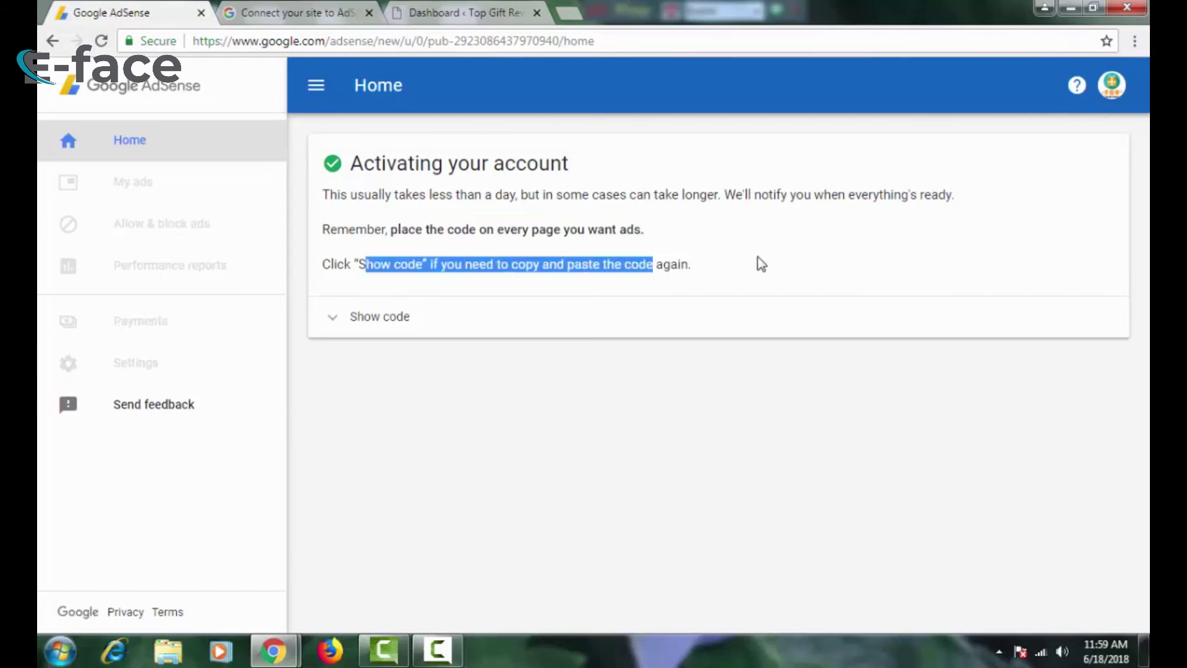
left_click(332, 321)
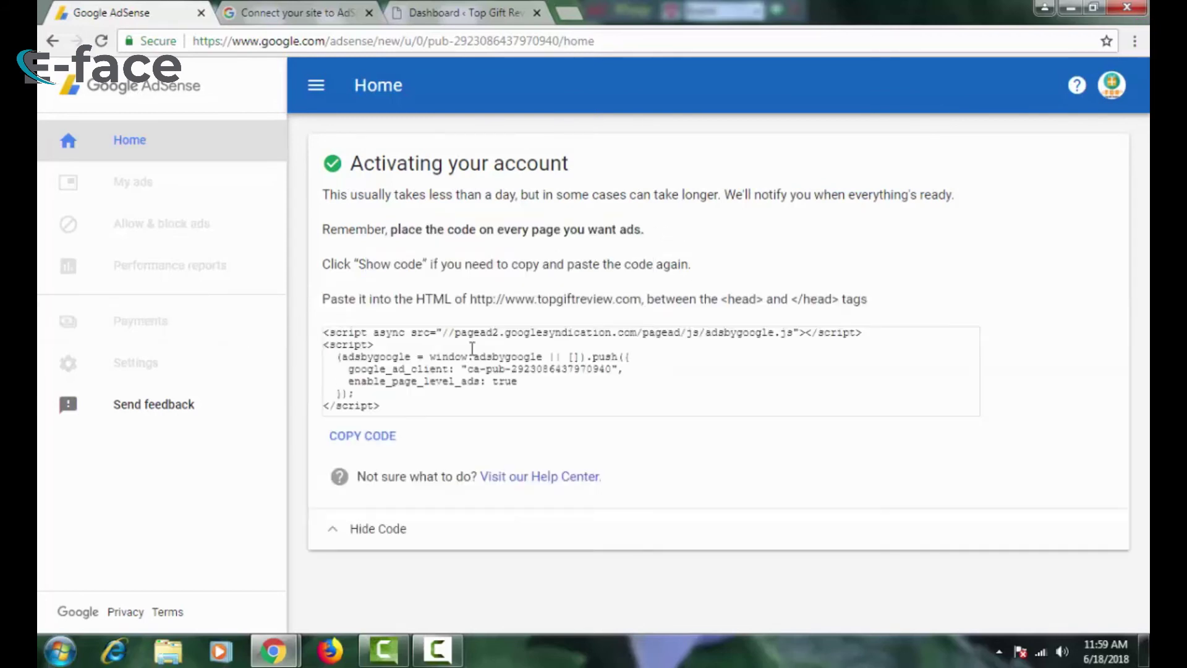
left_click(323, 543)
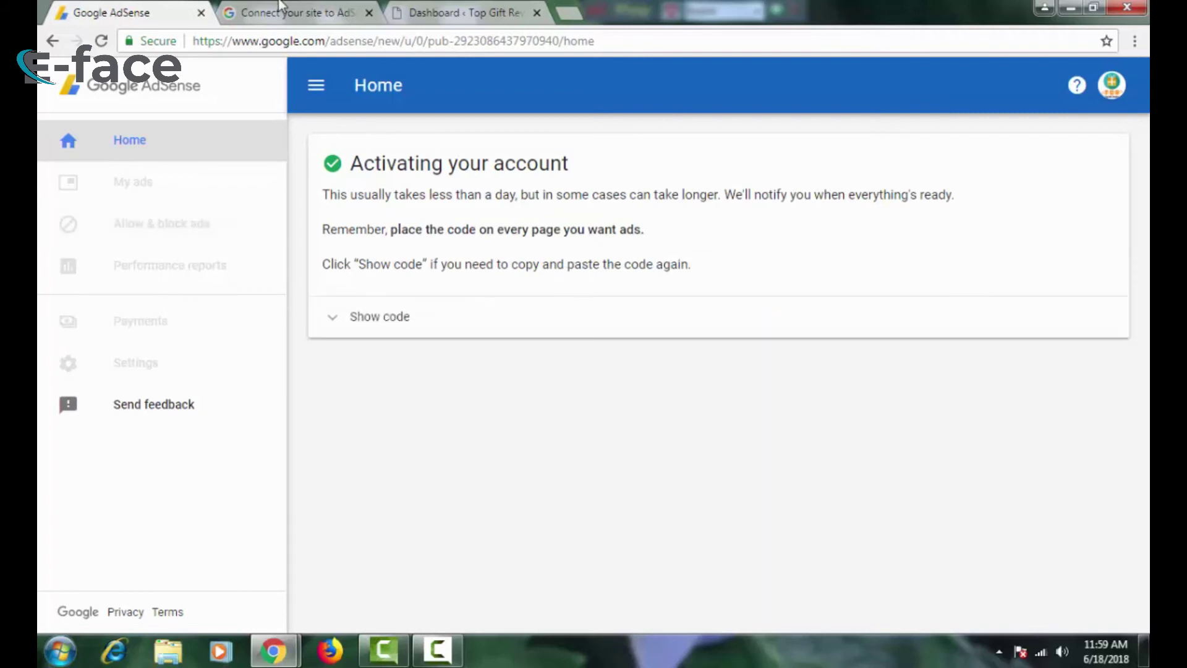
Open Gmail in place of the AdSense help page, log out of WordPress and close the WordPress page
left_click(303, 13)
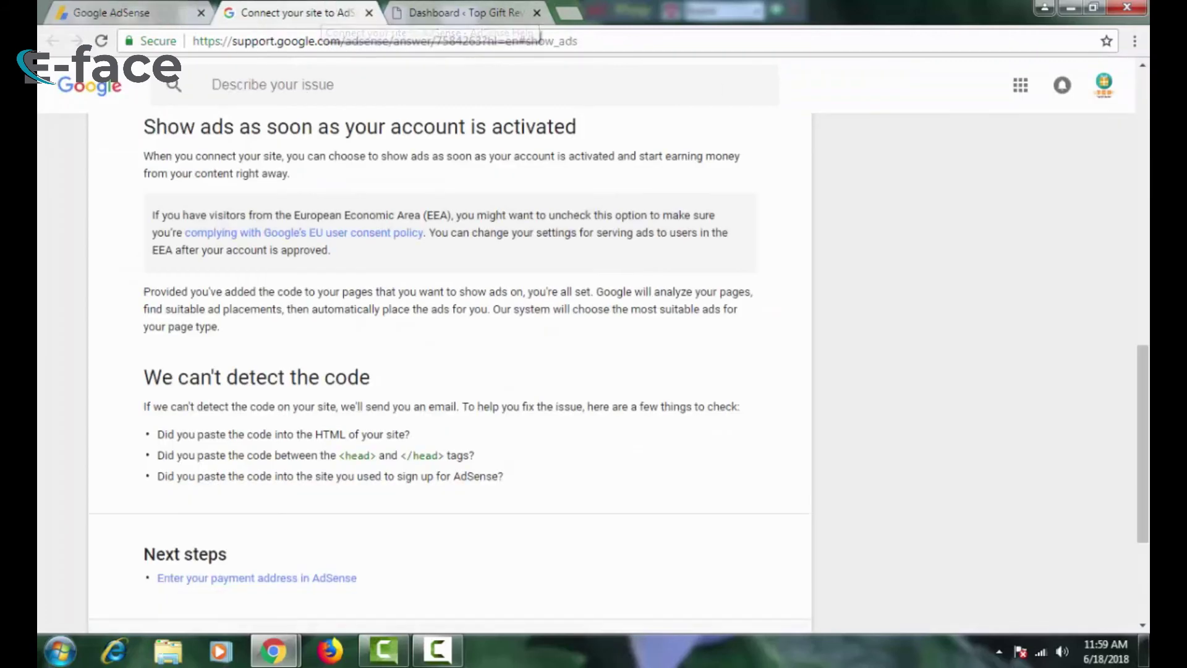
left_click(1021, 85)
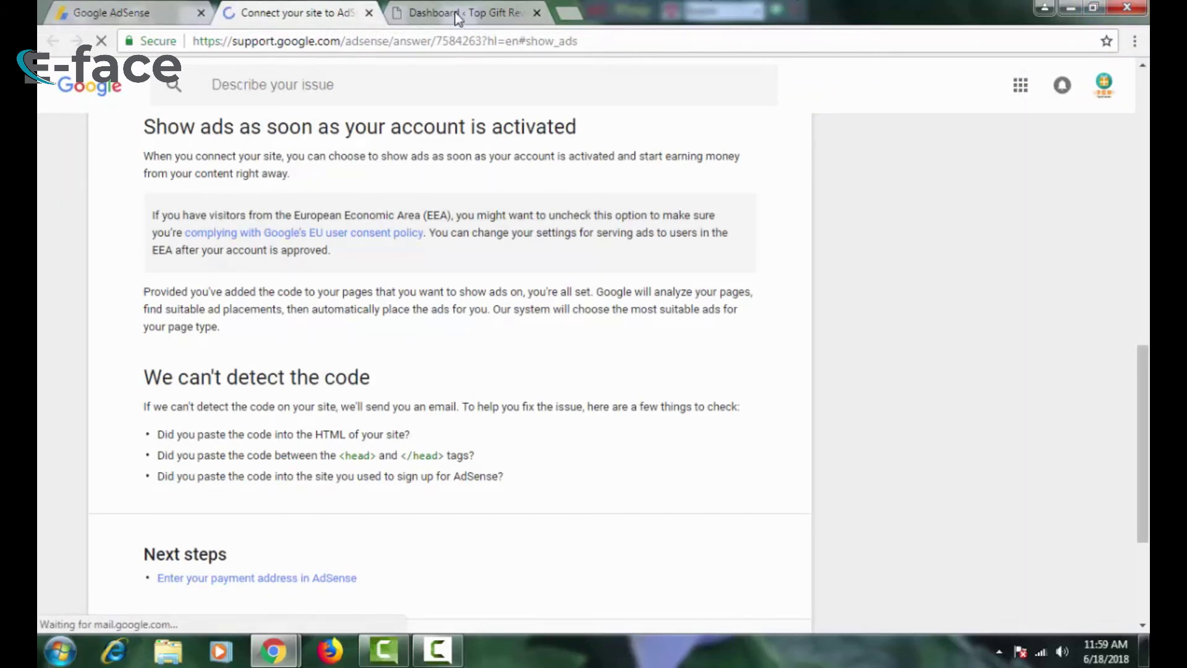
left_click(466, 13)
mouse_move(1069, 71)
left_click(1033, 160)
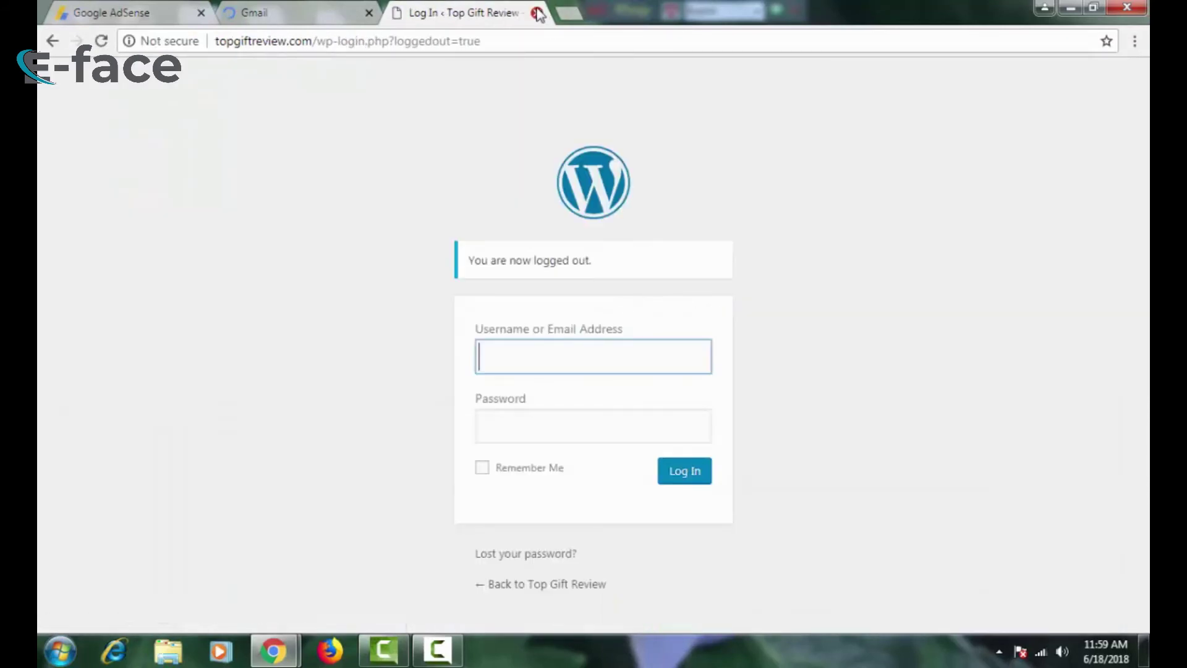
left_click(537, 13)
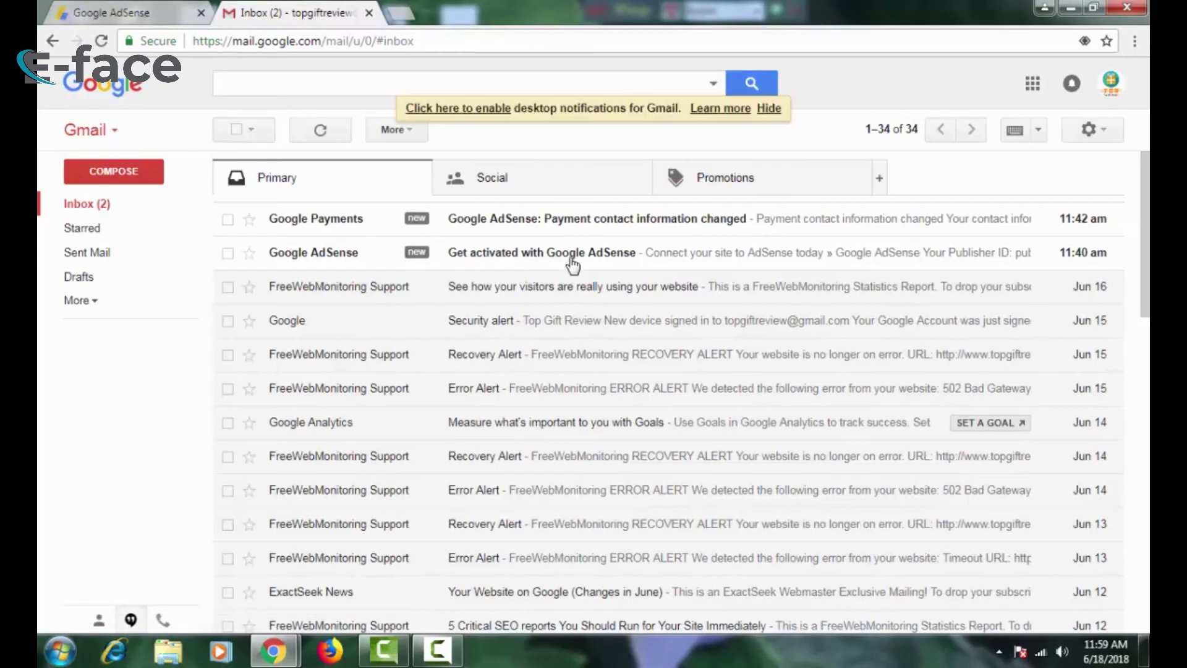
Open the "Get activated with Google AdSense" email and read its setup steps down to the ad code
left_click(571, 260)
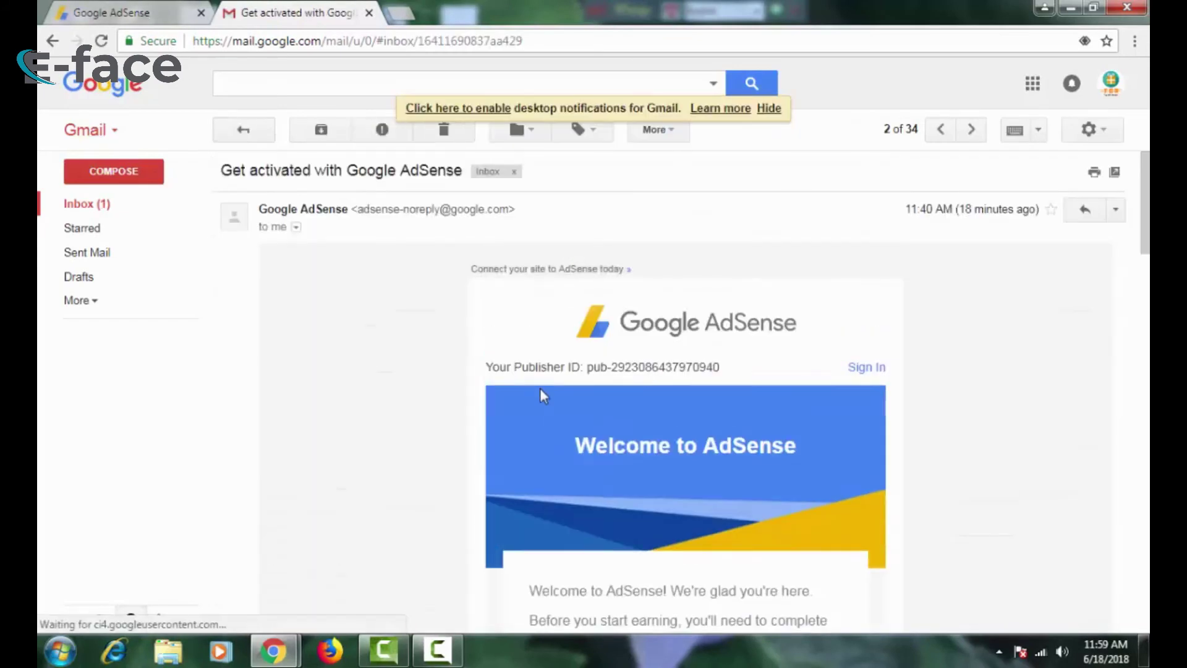
scroll(540, 388, "down", 3)
scroll(556, 377, "down", 3)
scroll(570, 371, "up", 3)
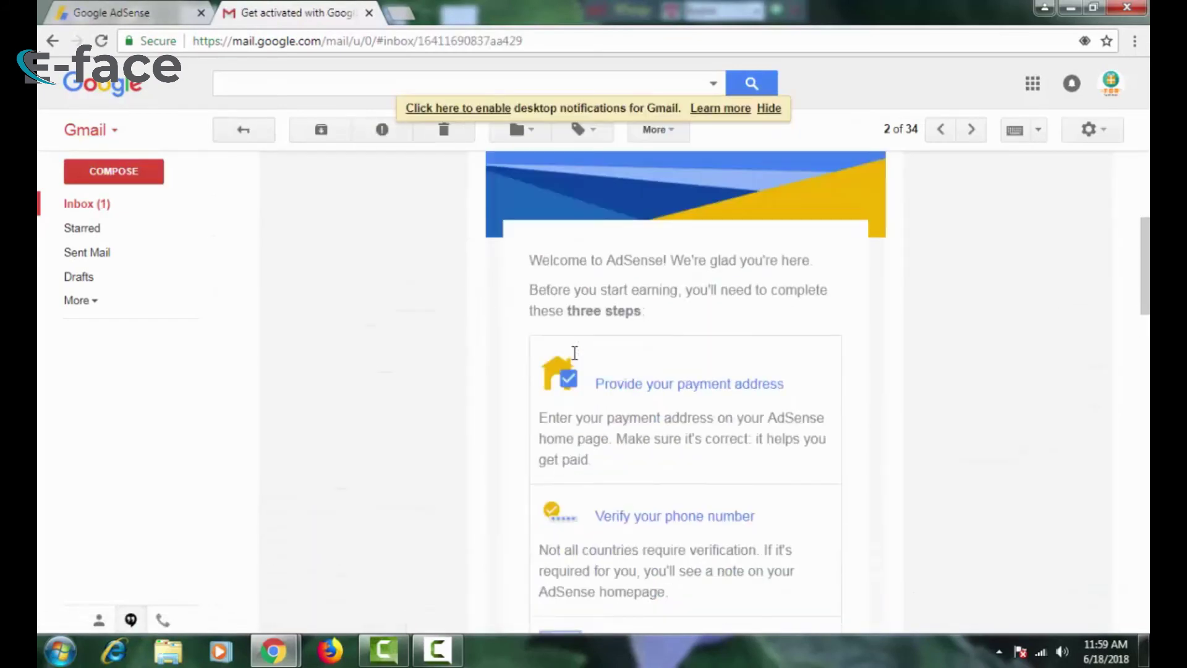
scroll(575, 349, "down", 5)
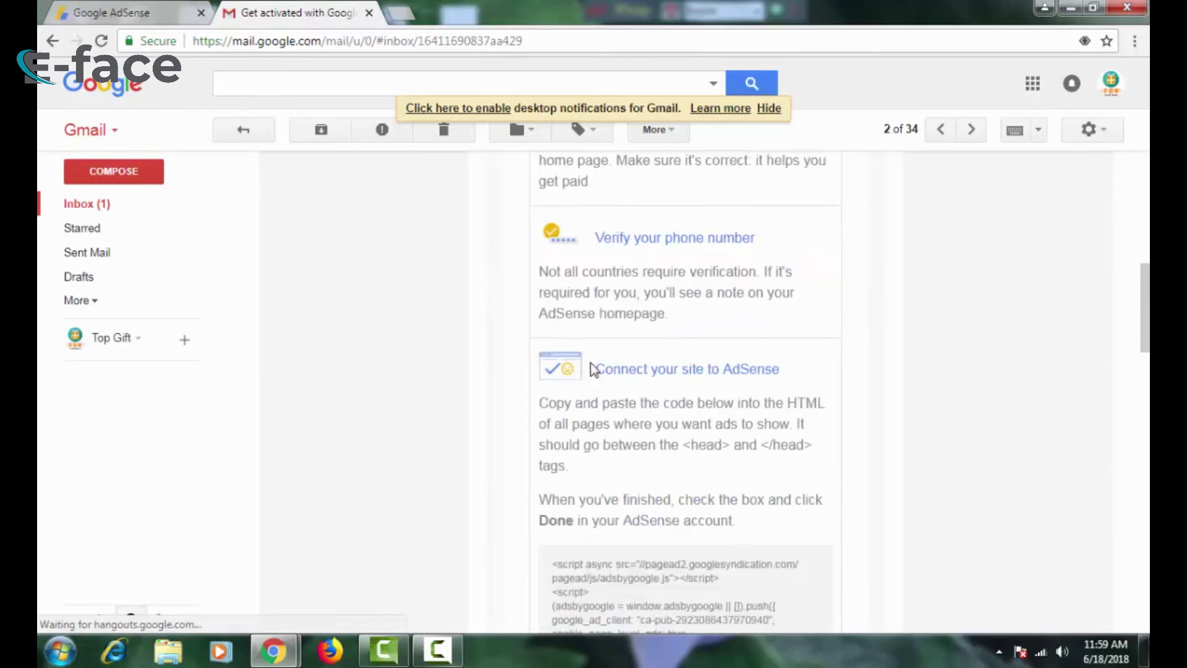
scroll(687, 379, "down", 2)
scroll(687, 379, "down", 1)
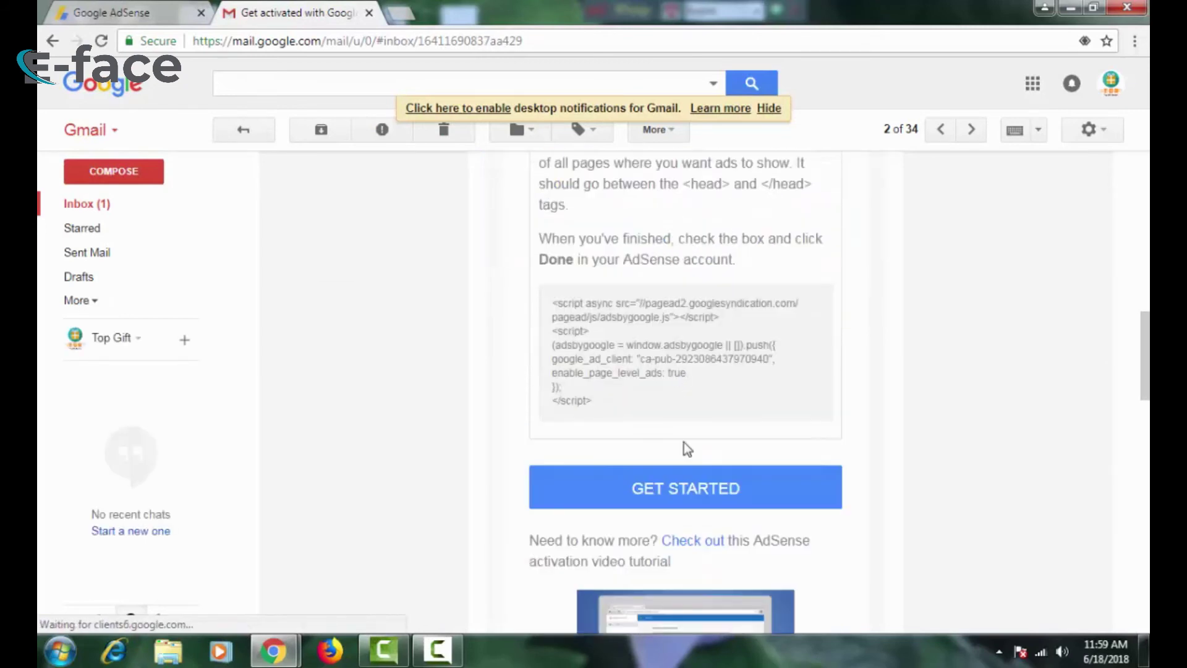
Follow the email's Get Started link, check the already open AdSense home page and return to the email
left_click(683, 501)
left_click(154, 11)
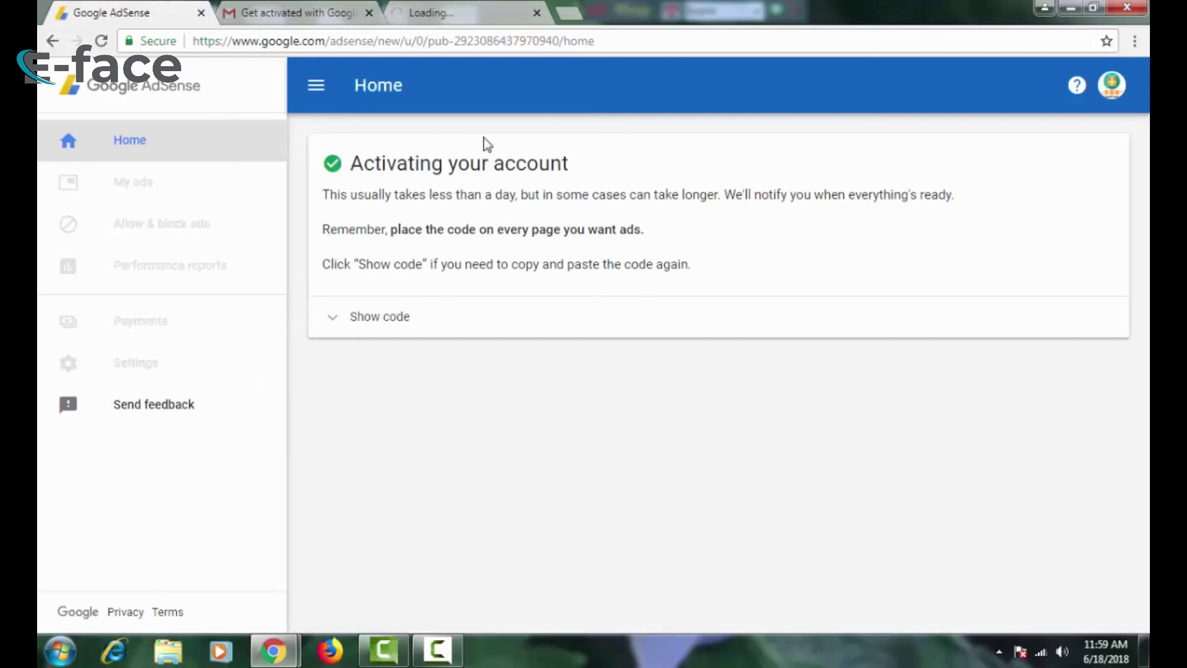
left_click(458, 14)
left_click(248, 15)
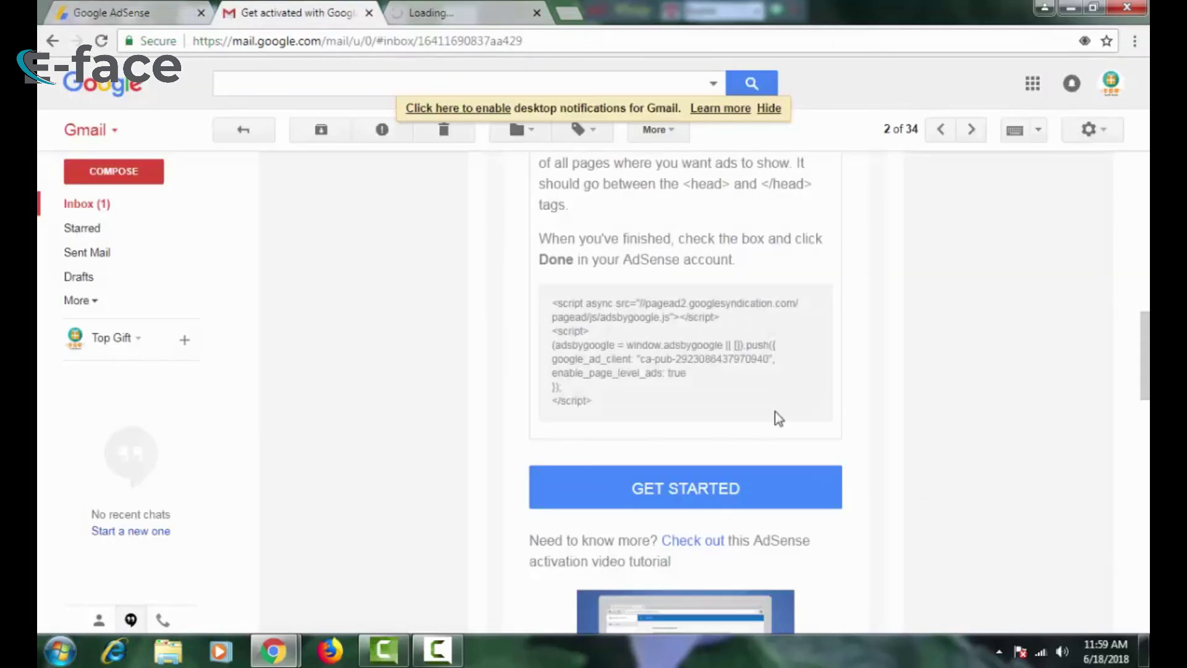
Review the activation email again from its start, examining the publisher ID and the three required steps
scroll(775, 412, "up", 10)
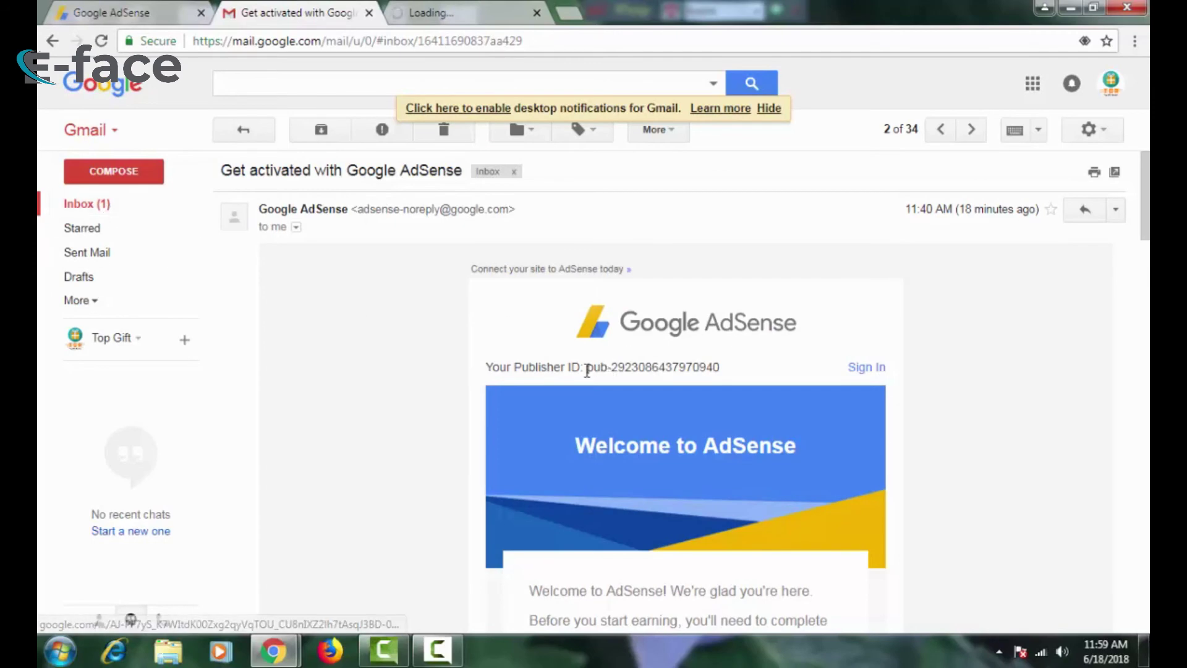
left_click_drag(584, 367, 711, 369)
left_click(691, 358)
scroll(691, 359, "down", 4)
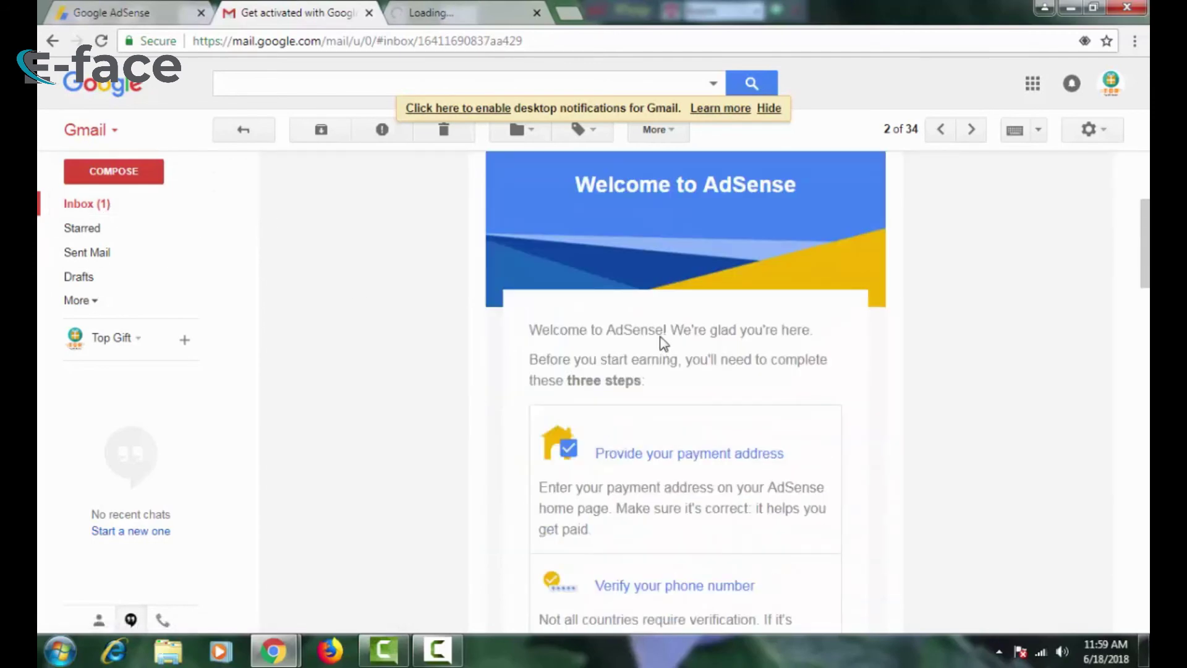
scroll(286, 241, "up", 4)
scroll(456, 243, "down", 7)
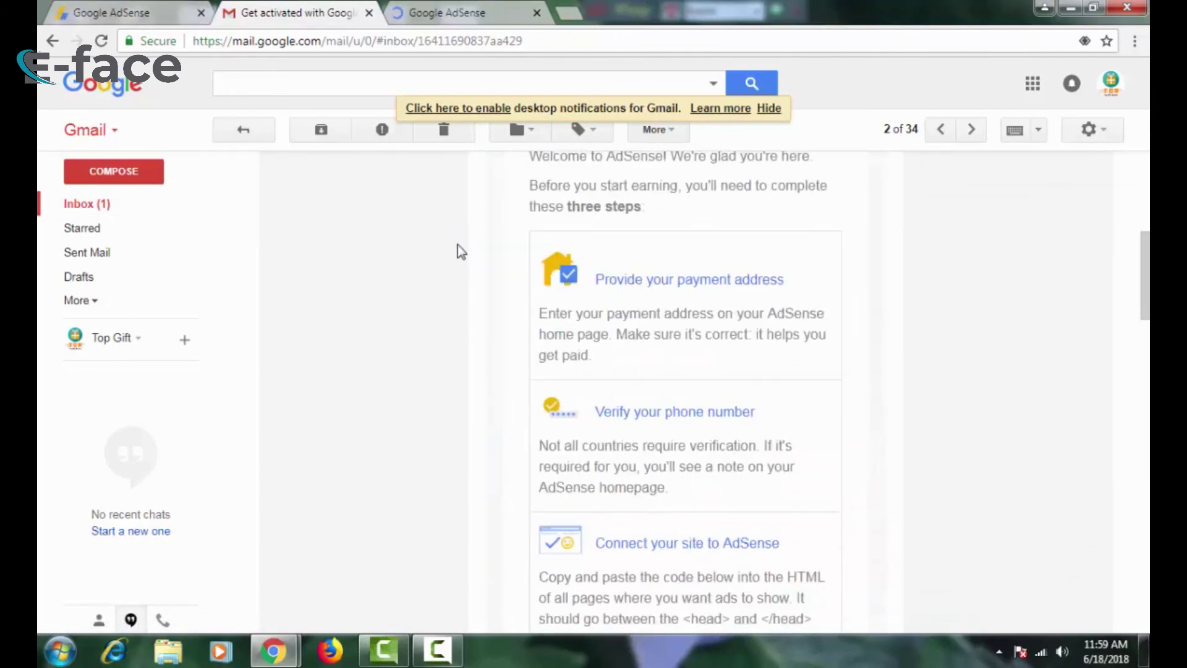
scroll(304, 204, "up", 7)
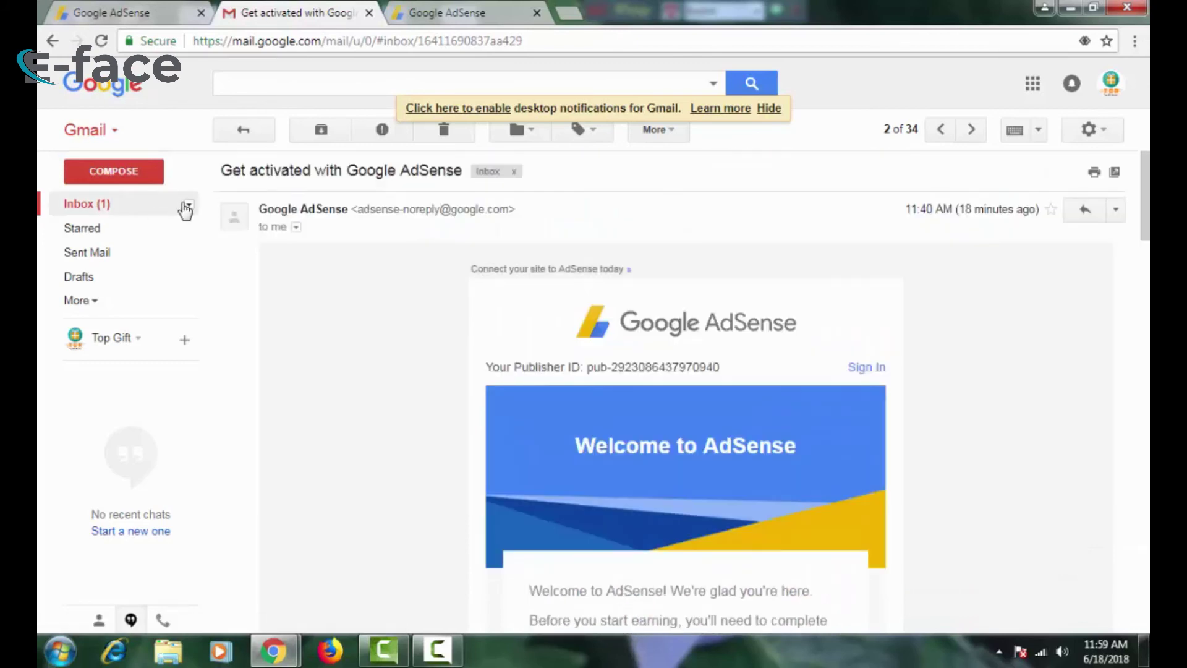
Return to the inbox and read the Google Payments email about changed AdSense payment contact information
left_click(134, 201)
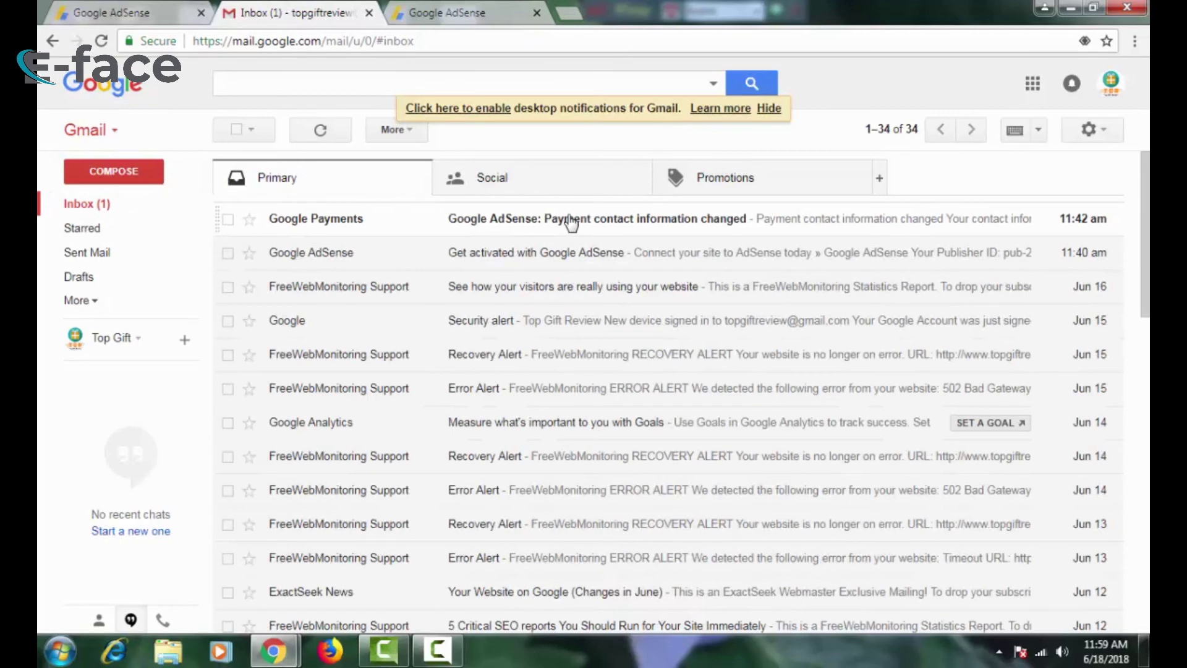
left_click(570, 223)
scroll(572, 262, "down", 5)
scroll(574, 263, "up", 5)
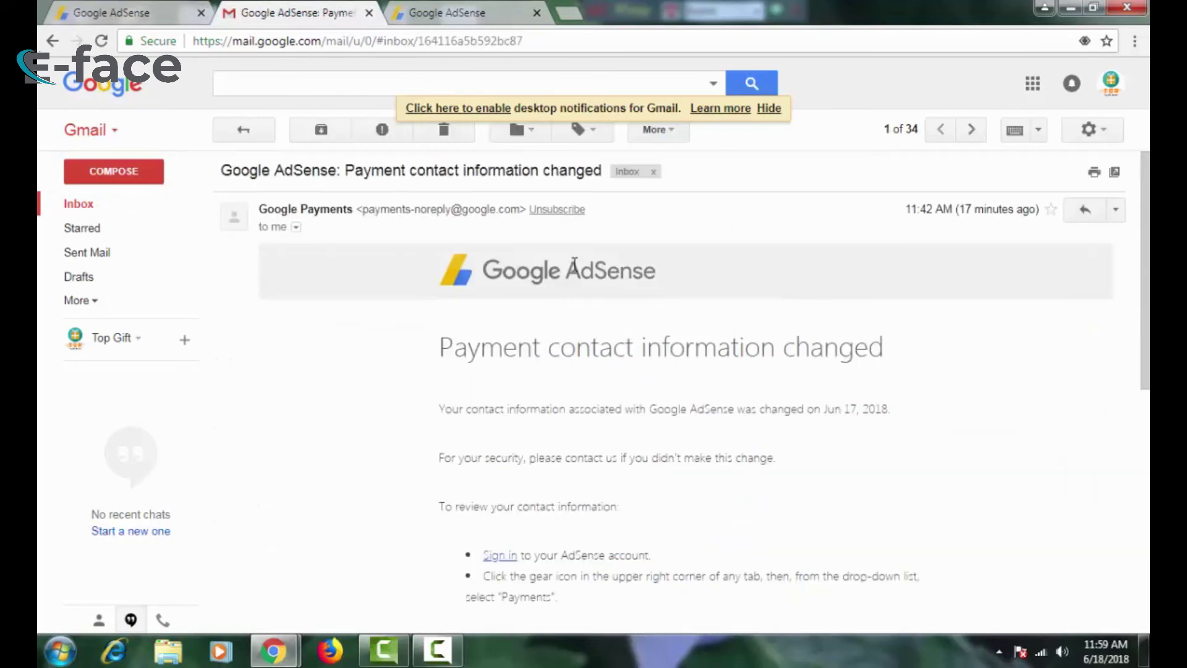
Switch to the newly opened AdSense page, review the activation notice and ad code, and reload the home page
left_click(497, 18)
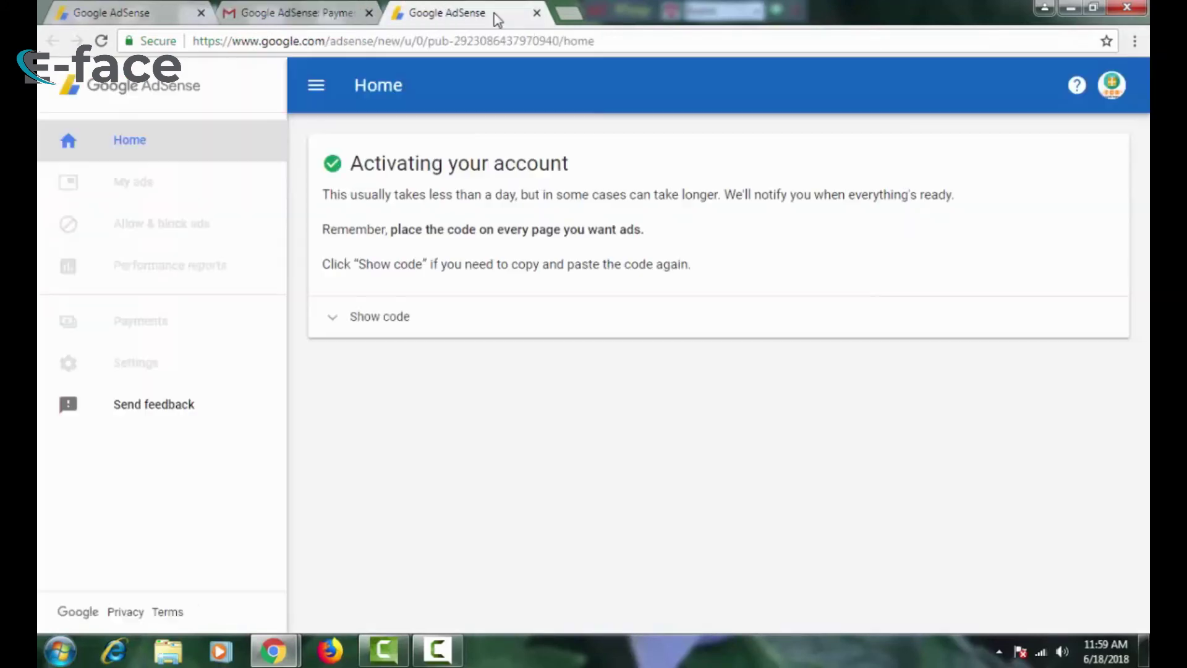
left_click_drag(355, 224, 678, 239)
left_click(680, 240)
left_click(333, 319)
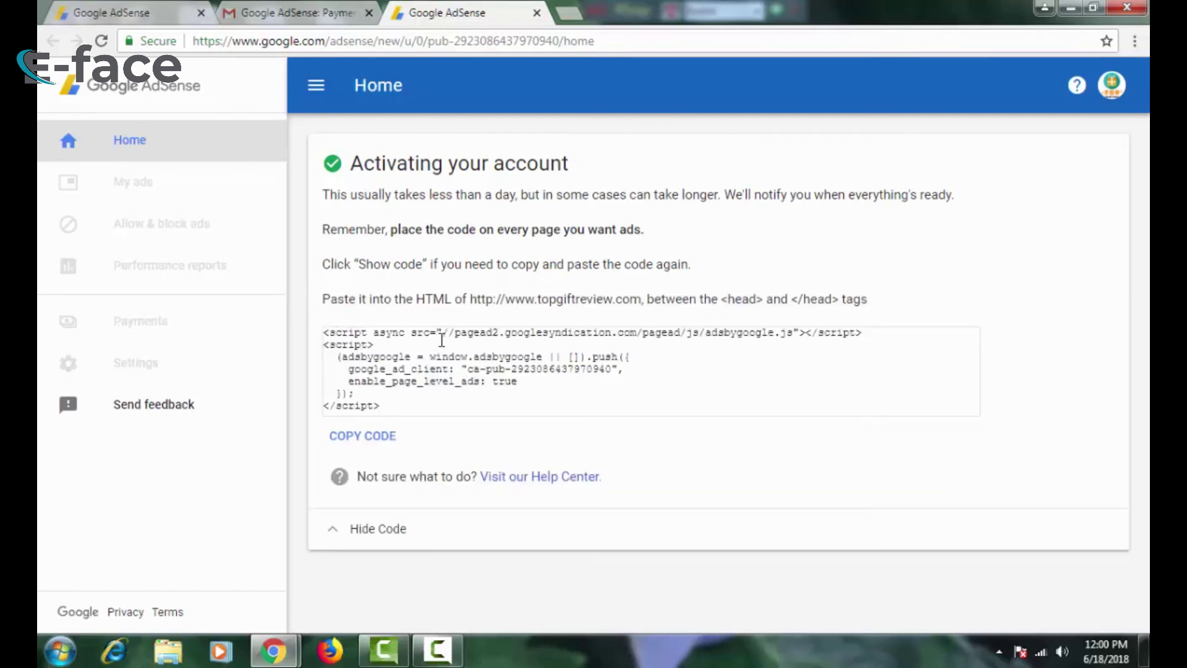
left_click(186, 162)
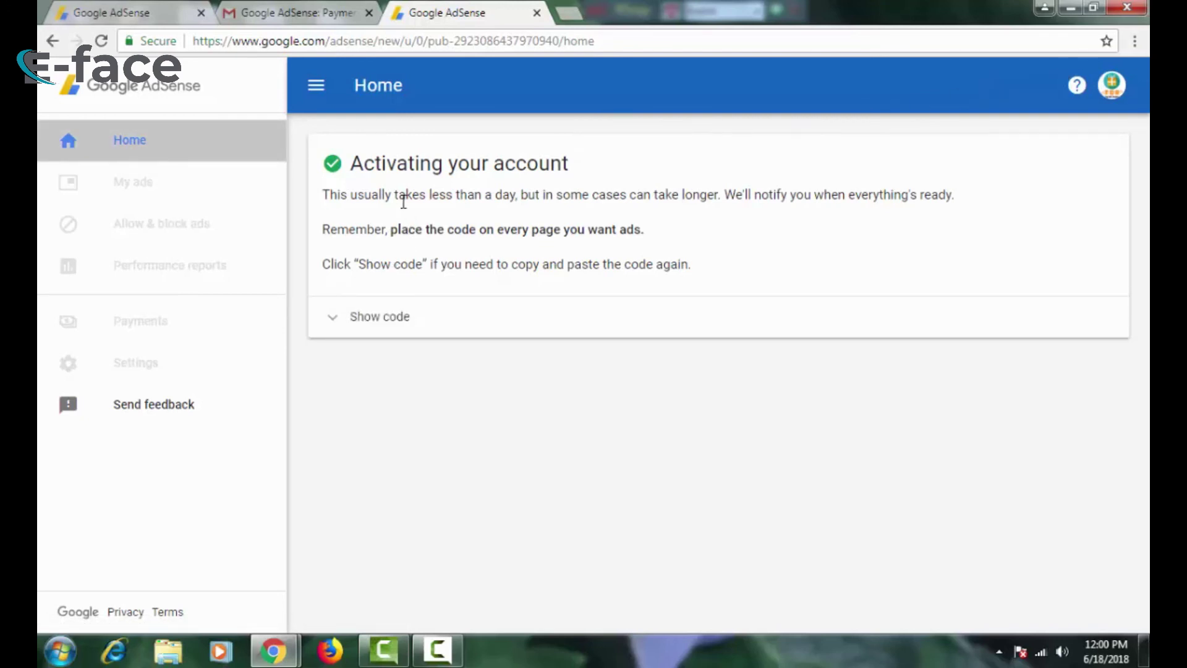
left_click_drag(403, 202, 773, 220)
left_click(927, 172)
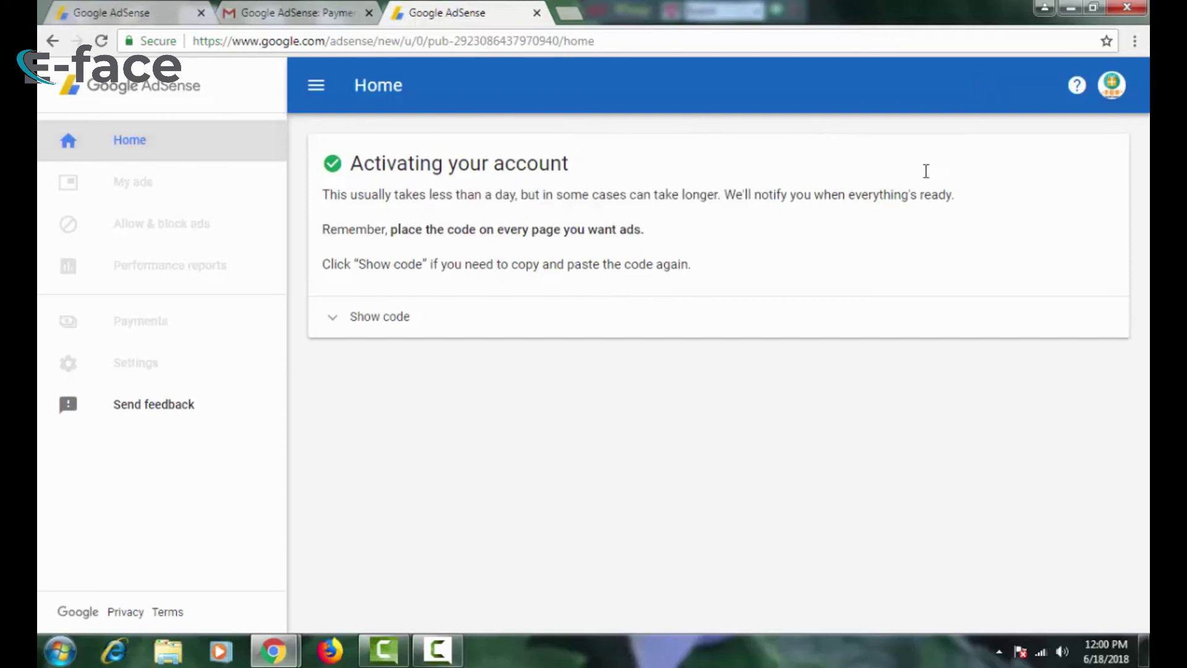
Check the account signed in to AdSense, return to the payment contact information email and follow its Sign in link
left_click(1110, 88)
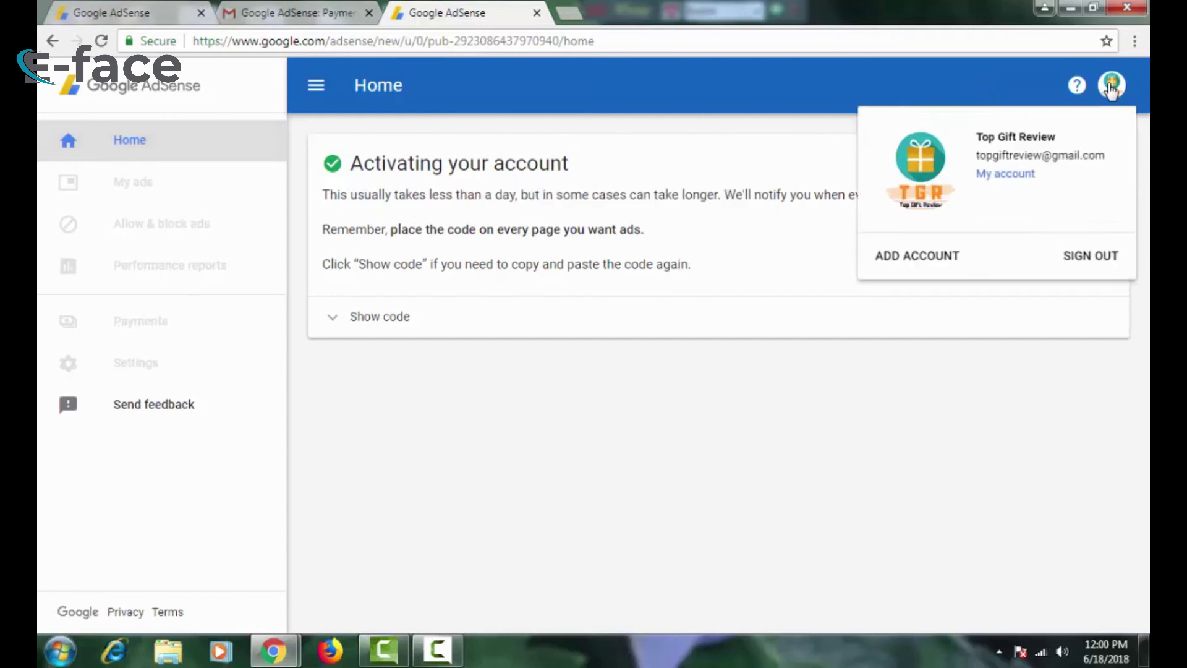
left_click(627, 192)
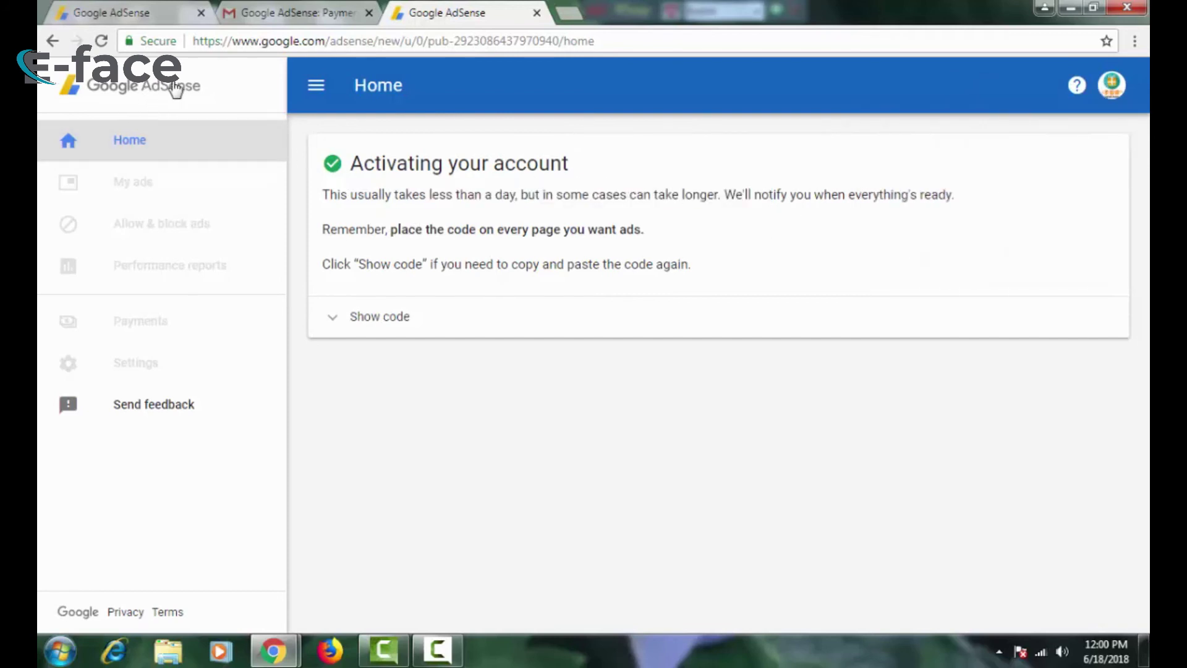
left_click(273, 13)
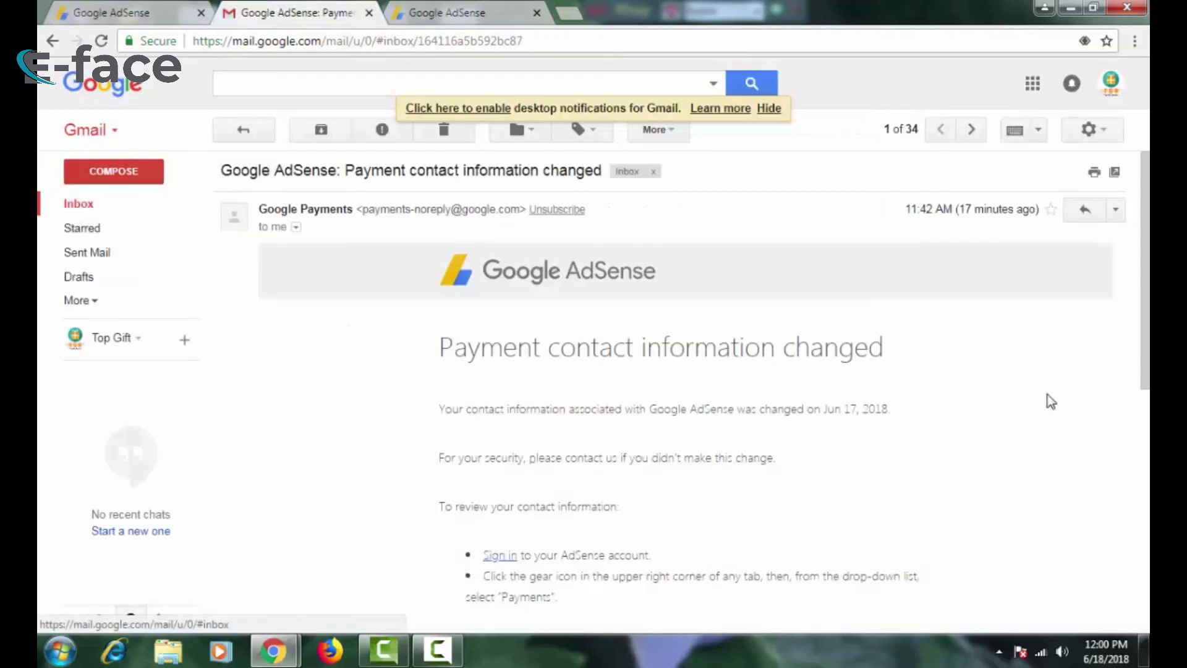
scroll(643, 426, "down", 3)
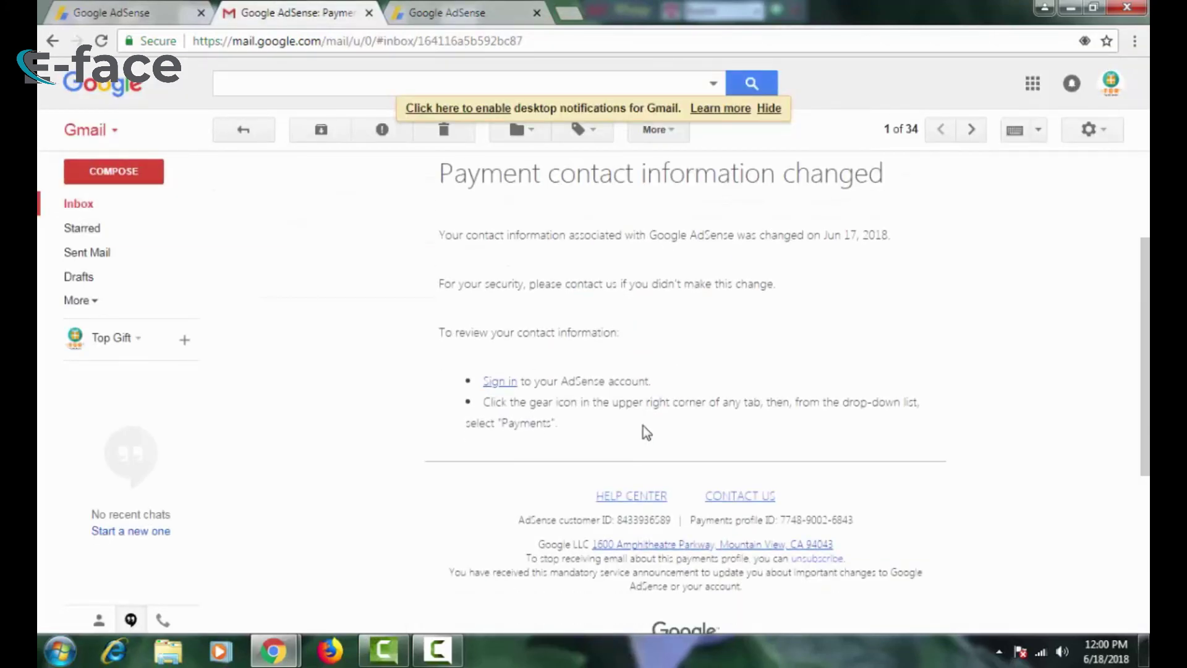
left_click(508, 387)
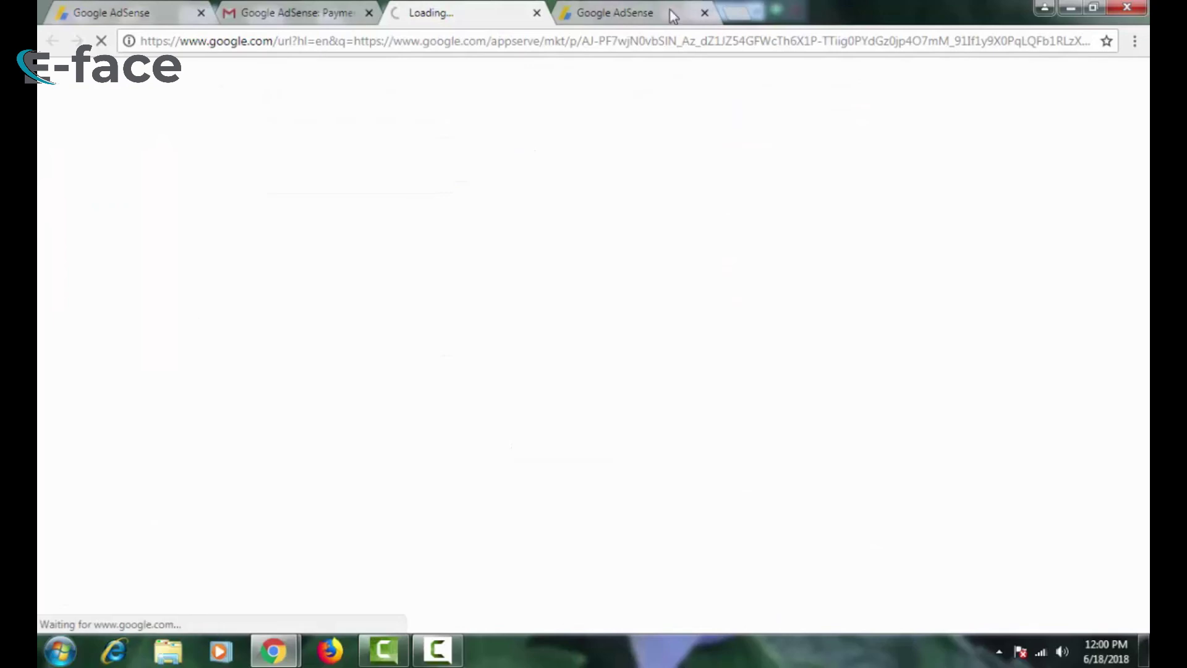
Go back to the first AdSense page and examine the expected waiting time in the Activating your account notice
left_click(226, 9)
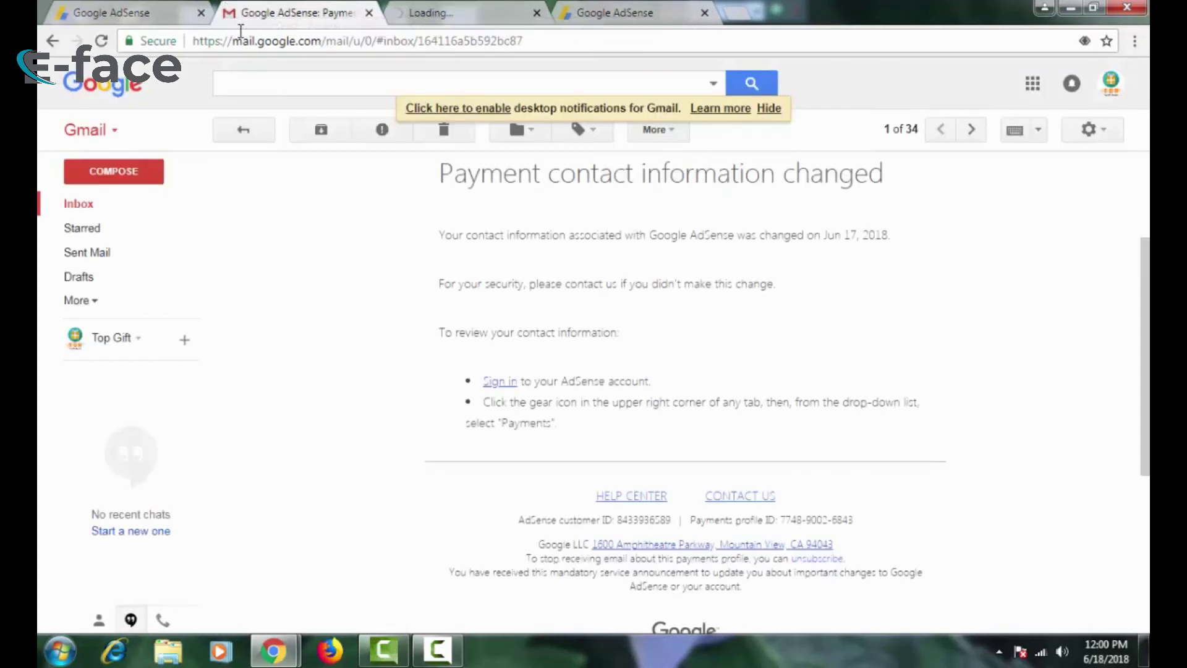
left_click(98, 18)
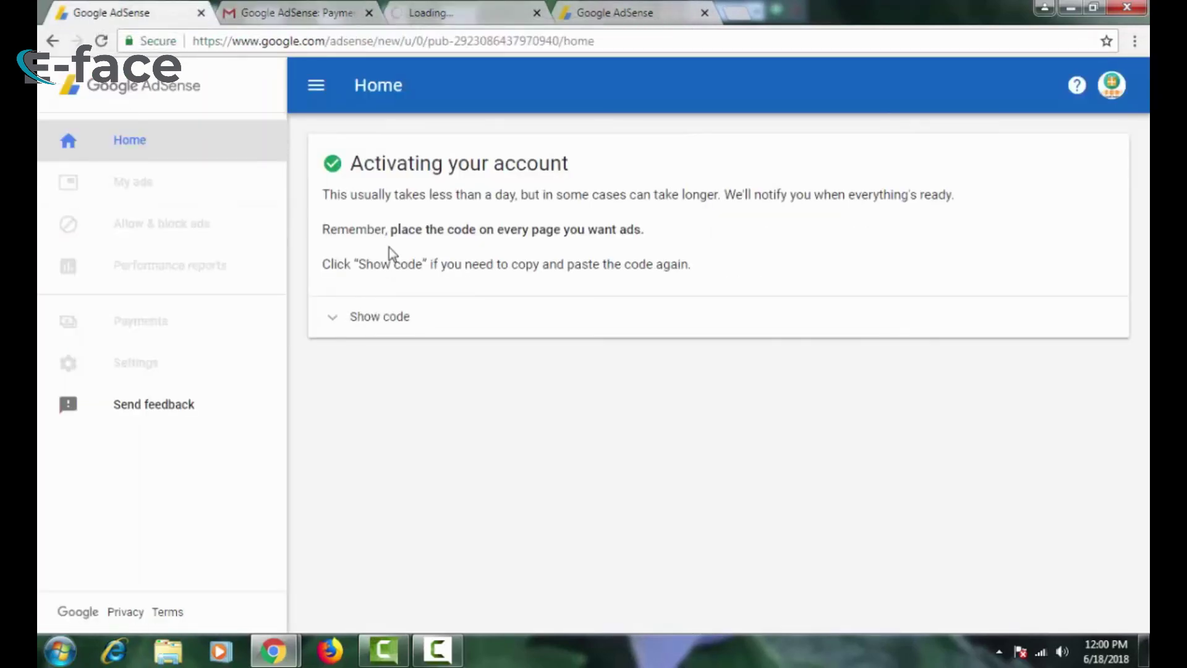
left_click_drag(379, 195, 712, 194)
left_click(413, 258)
left_click_drag(363, 195, 501, 198)
left_click(511, 197)
Close the two extra AdSense home pages opened from the email links
left_click(470, 13)
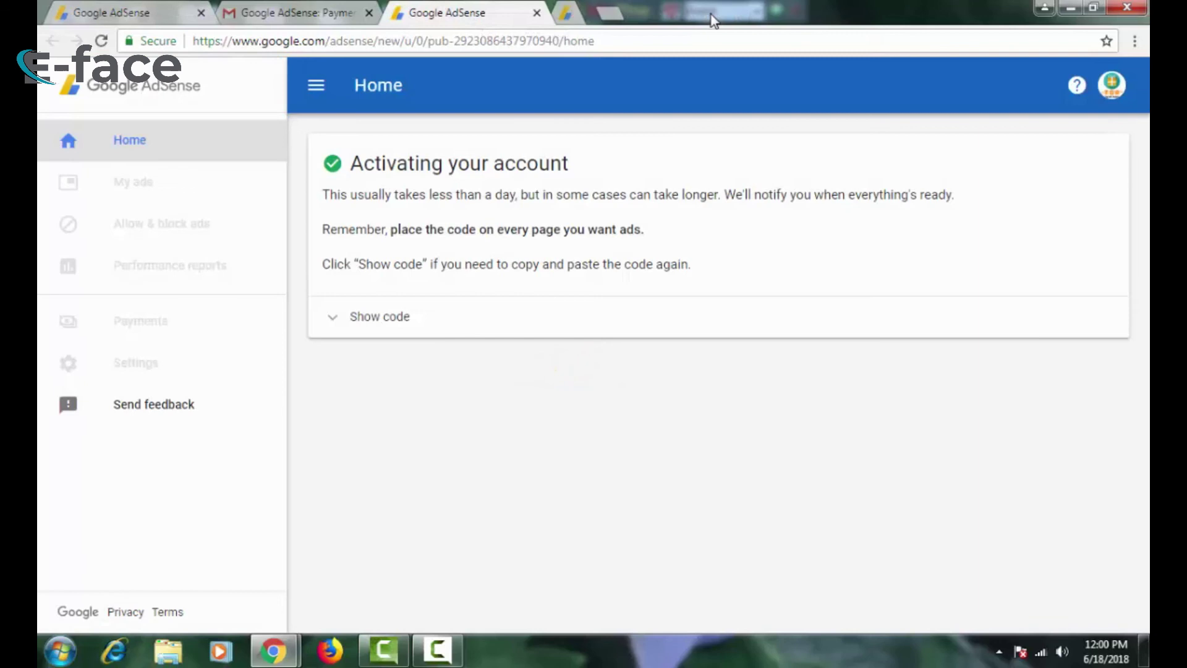
left_click(705, 13)
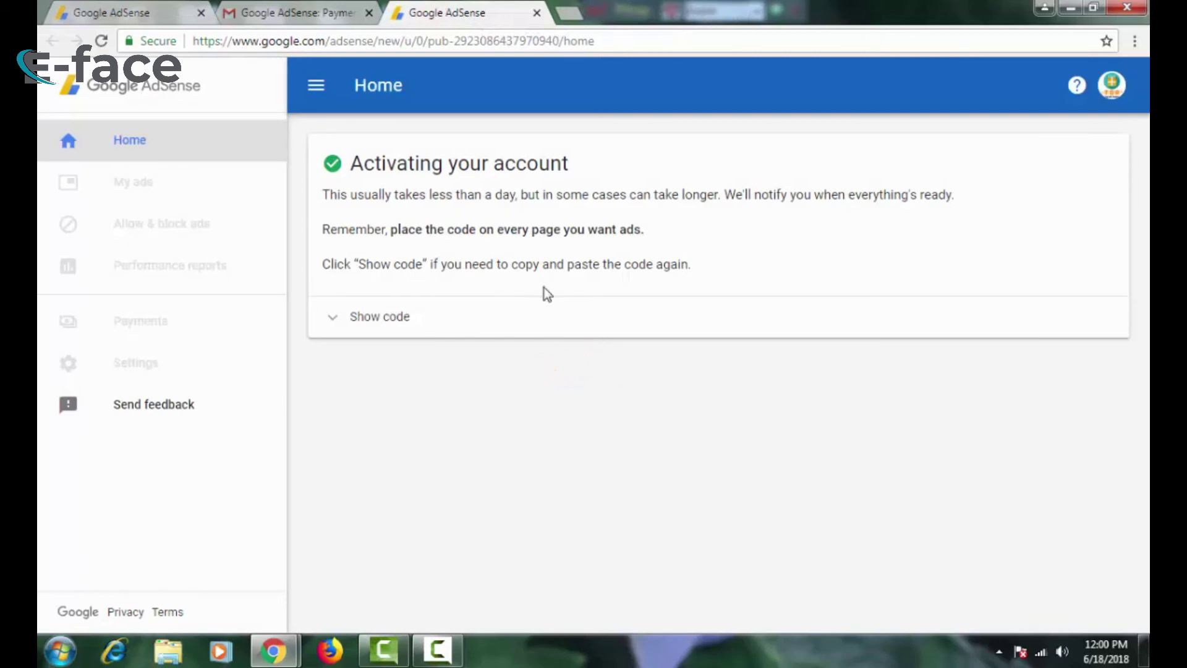
left_click(537, 13)
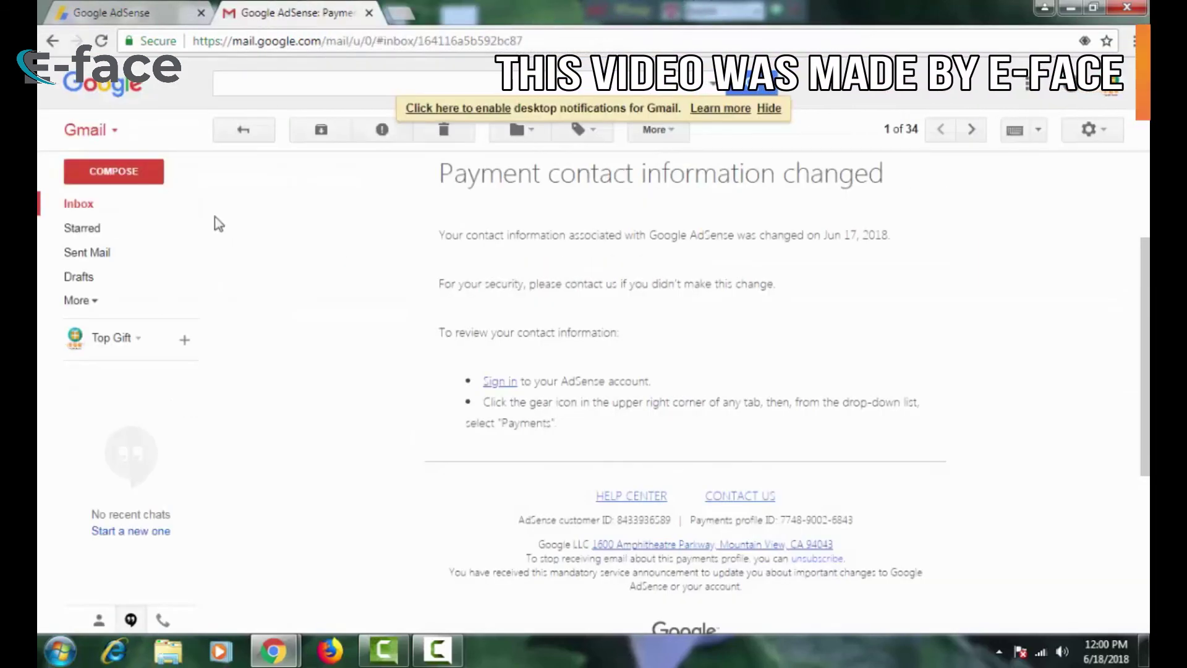
Return to the inbox, sign out of the Gmail account and close the remaining AdSense page
left_click(79, 205)
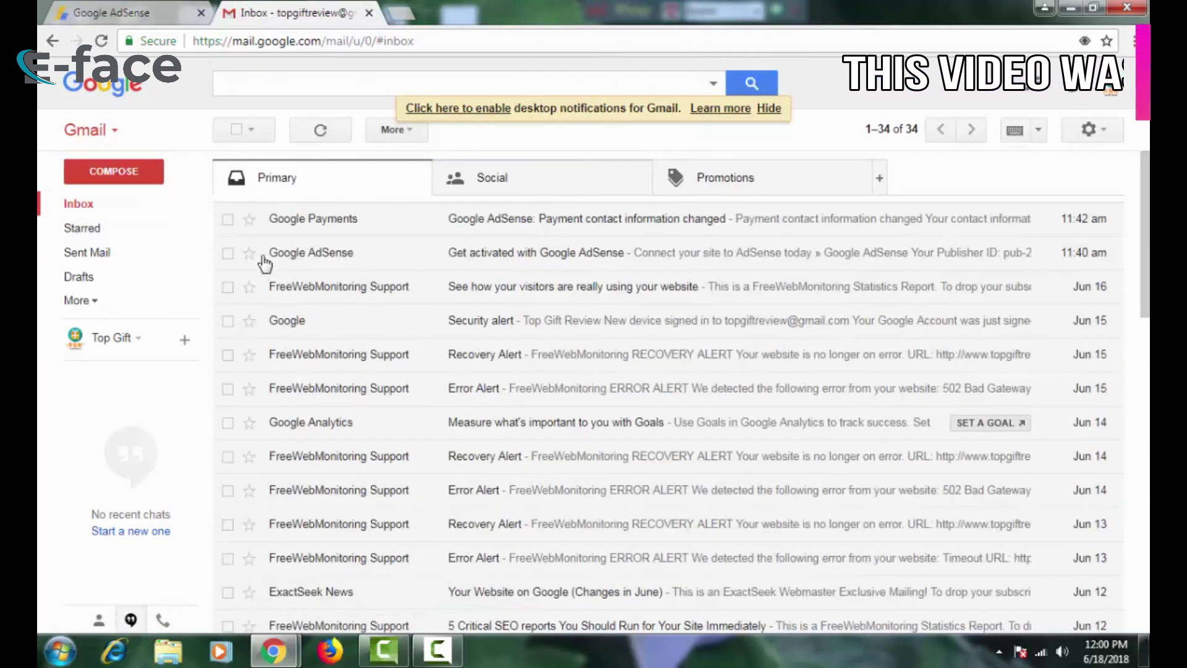
left_click(1112, 87)
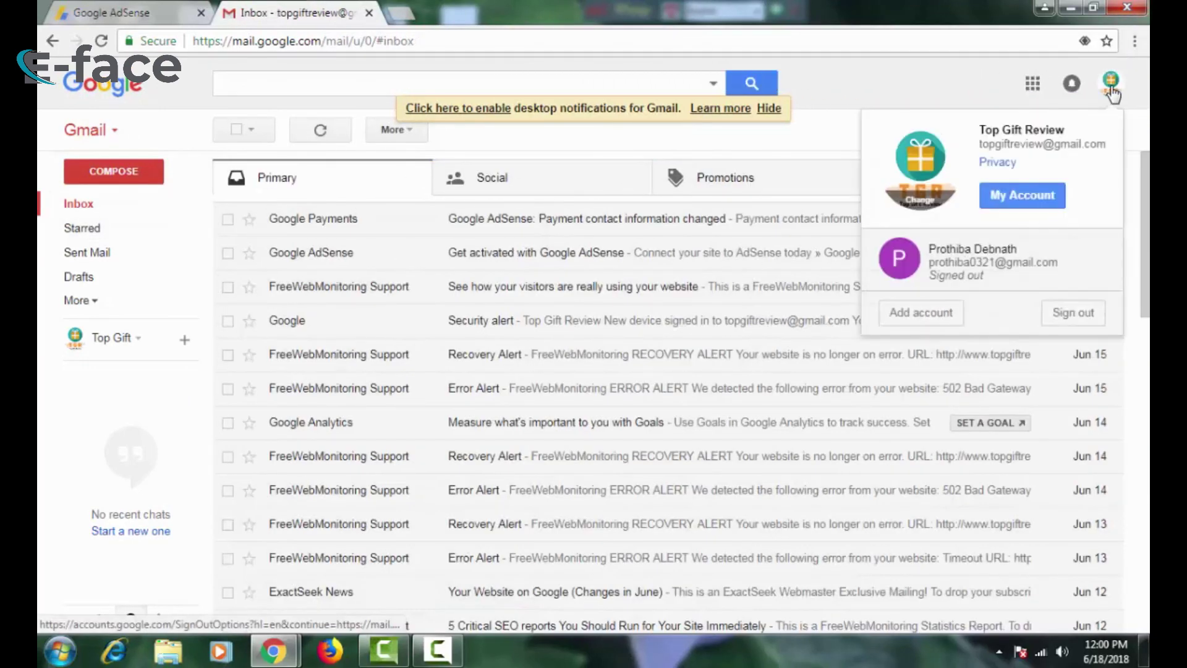
left_click(1073, 312)
left_click(123, 12)
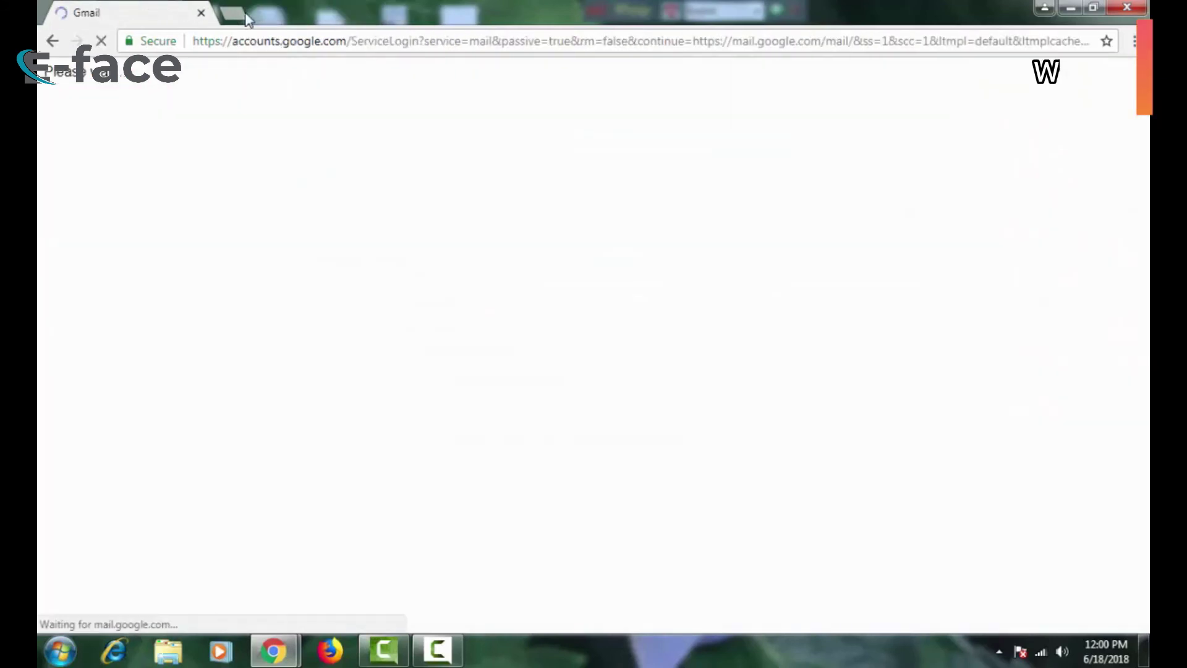
left_click(241, 14)
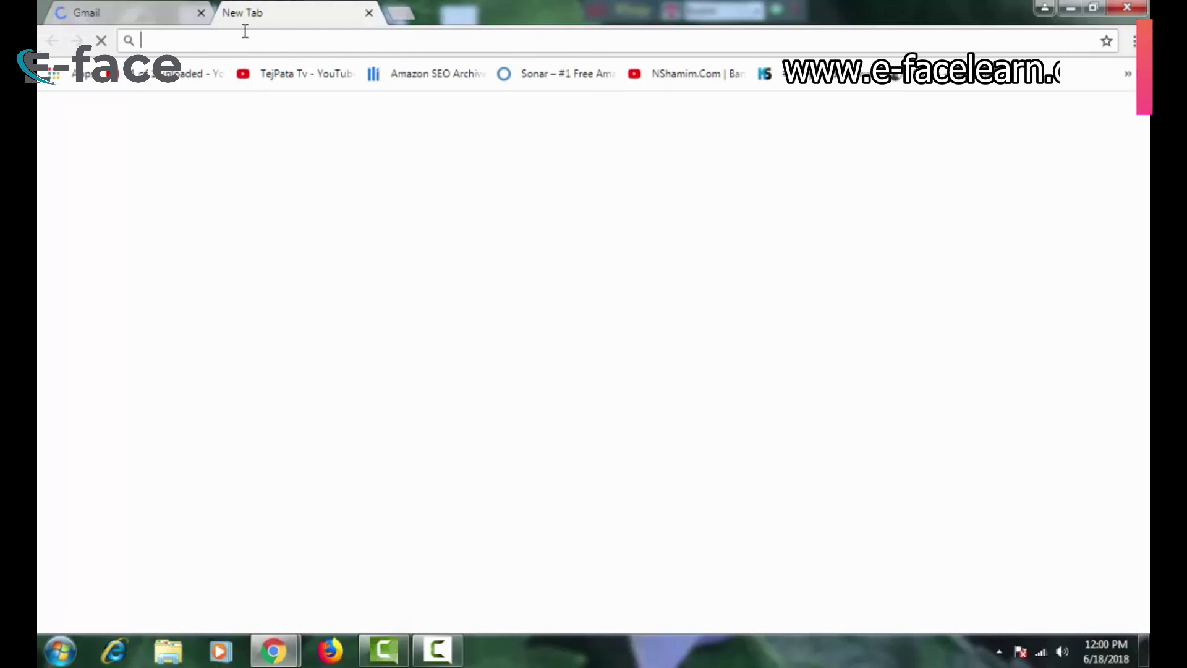
type("www.youtube.com")
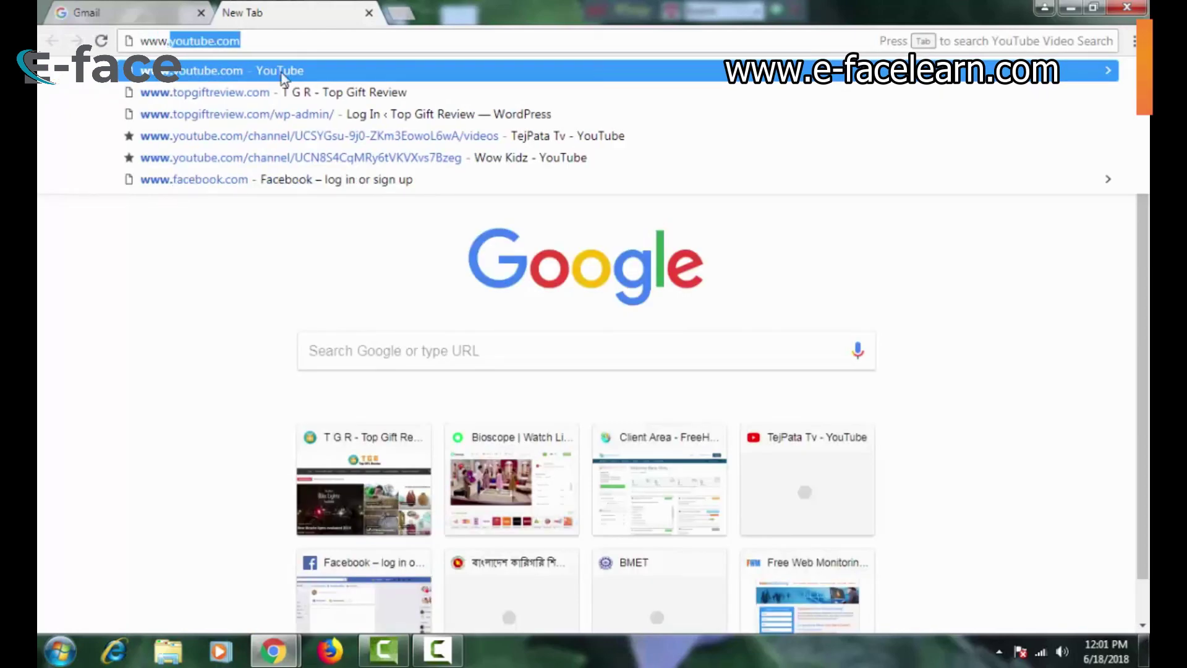
left_click(298, 93)
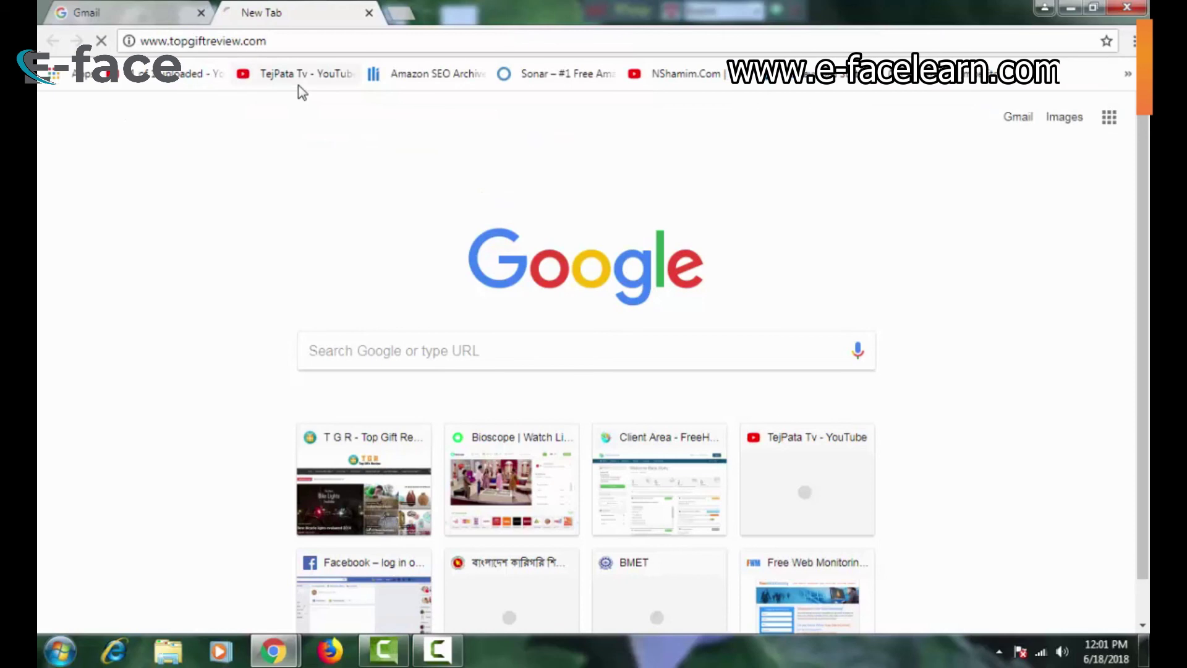
left_click(202, 12)
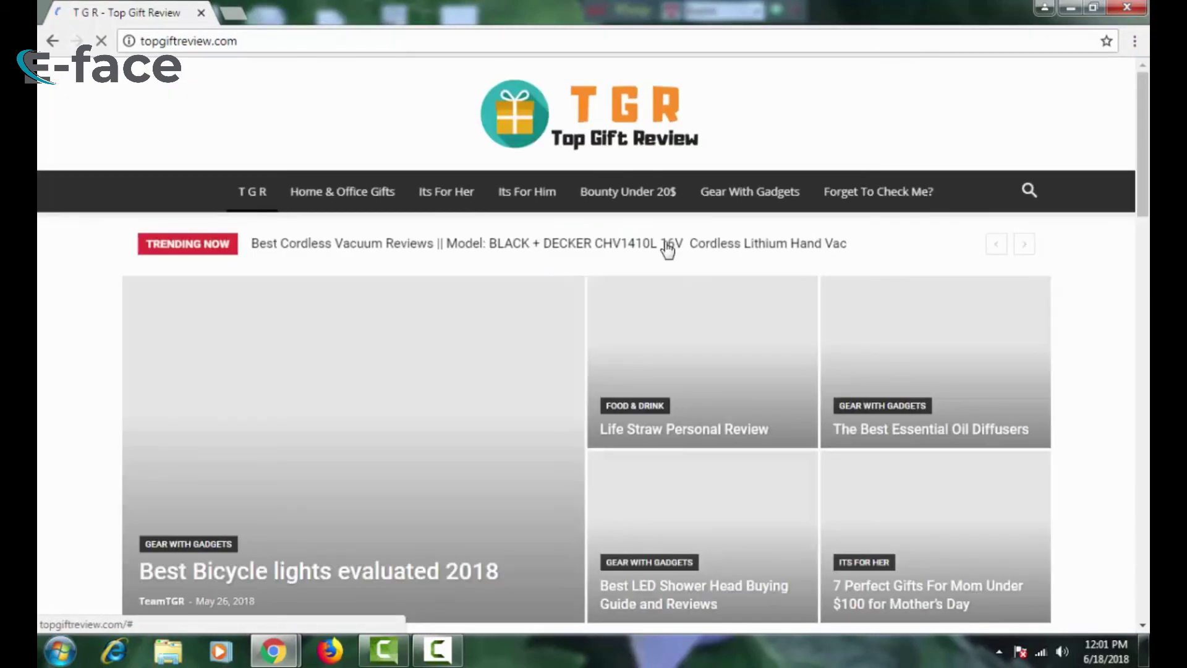
Look through the Top Gift Review home page, examining its product sections, advertisement space and Its For Him menu
scroll(664, 247, "down", 10)
scroll(663, 247, "up", 10)
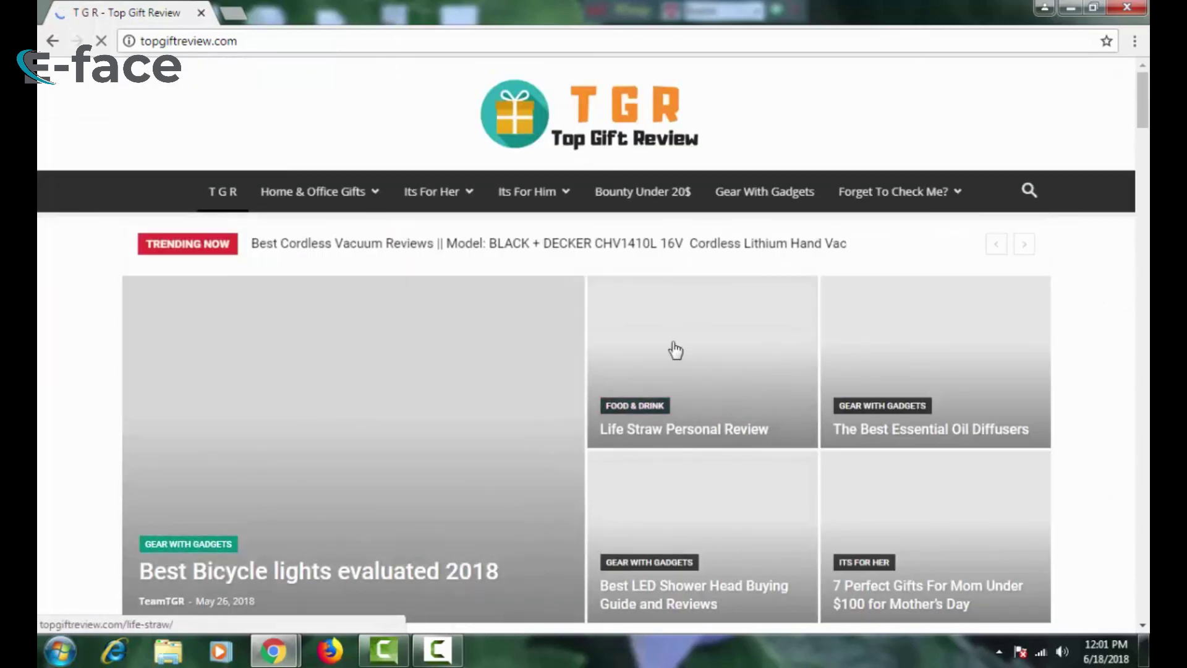
scroll(554, 299, "down", 8)
scroll(557, 294, "down", 15)
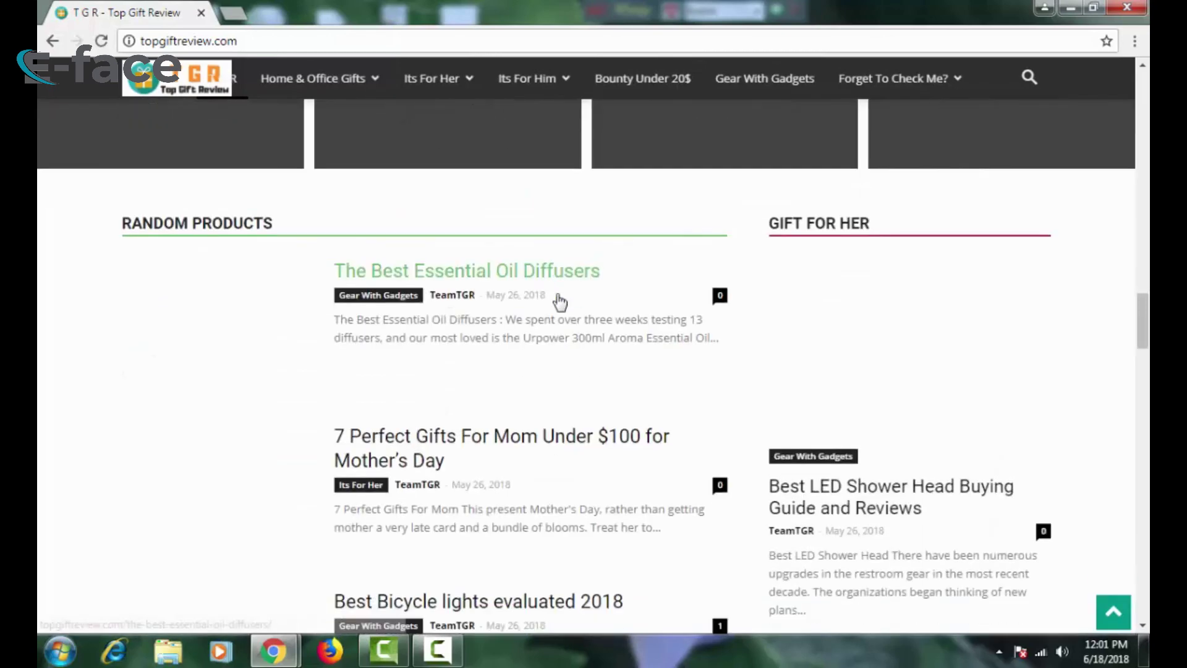
scroll(560, 302, "up", 10)
scroll(560, 302, "down", 5)
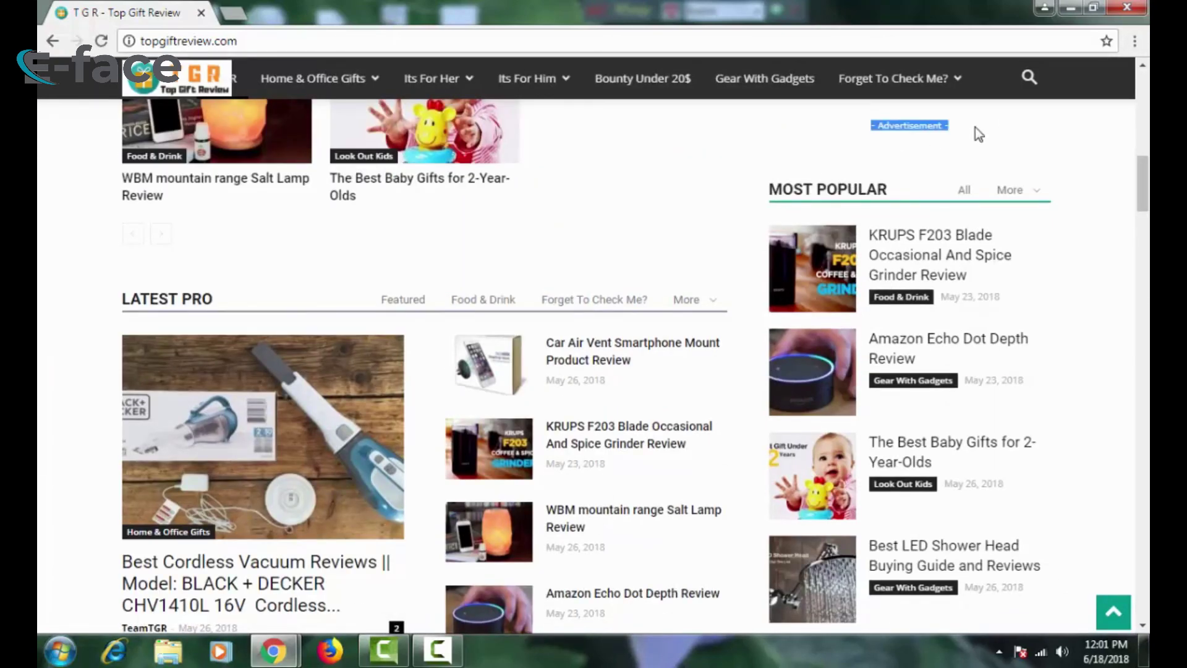
mouse_move(544, 78)
scroll(1001, 146, "up", 3)
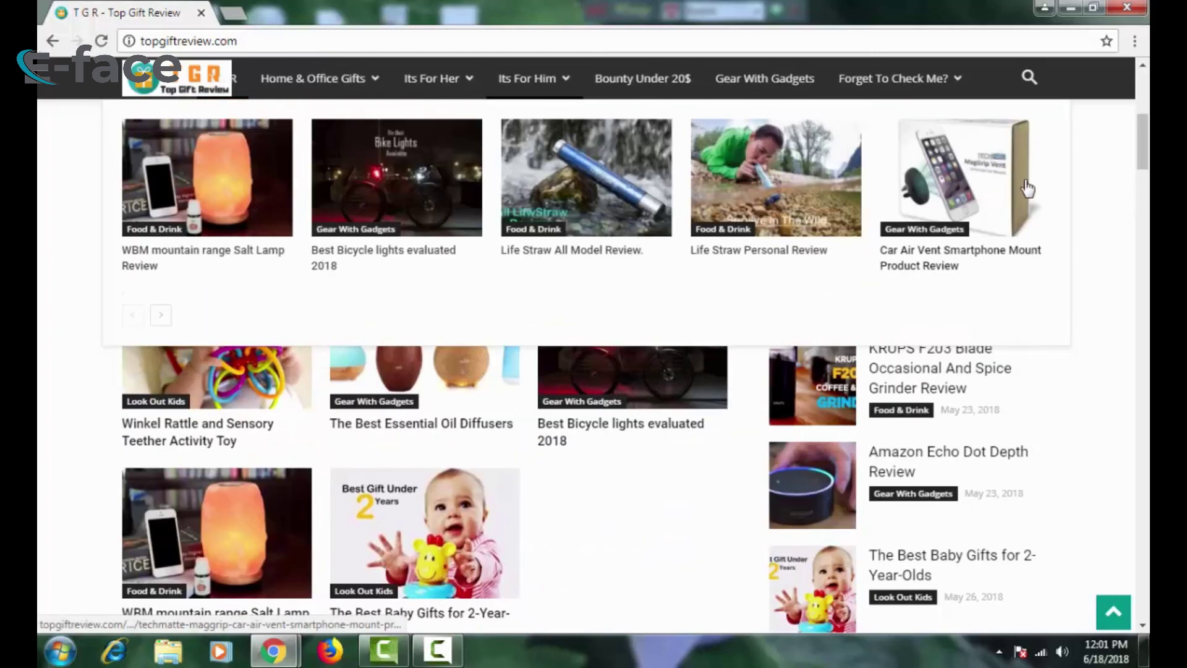
scroll(827, 366, "down", 8)
scroll(897, 349, "down", 10)
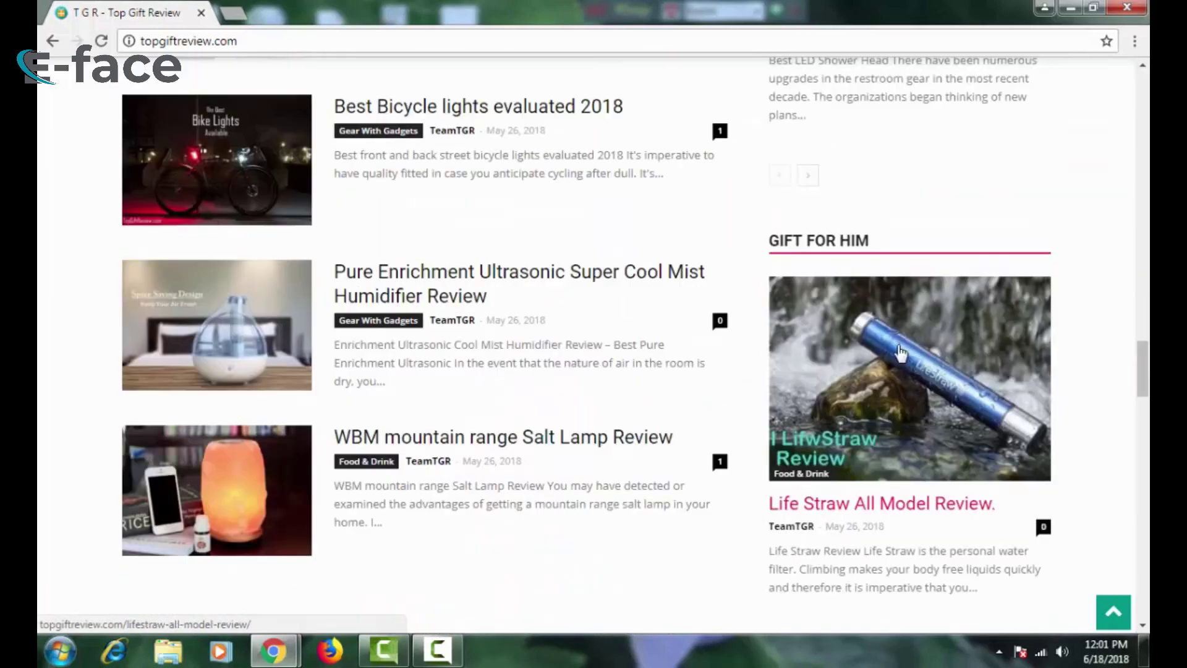
scroll(882, 313, "up", 11)
scroll(851, 280, "up", 15)
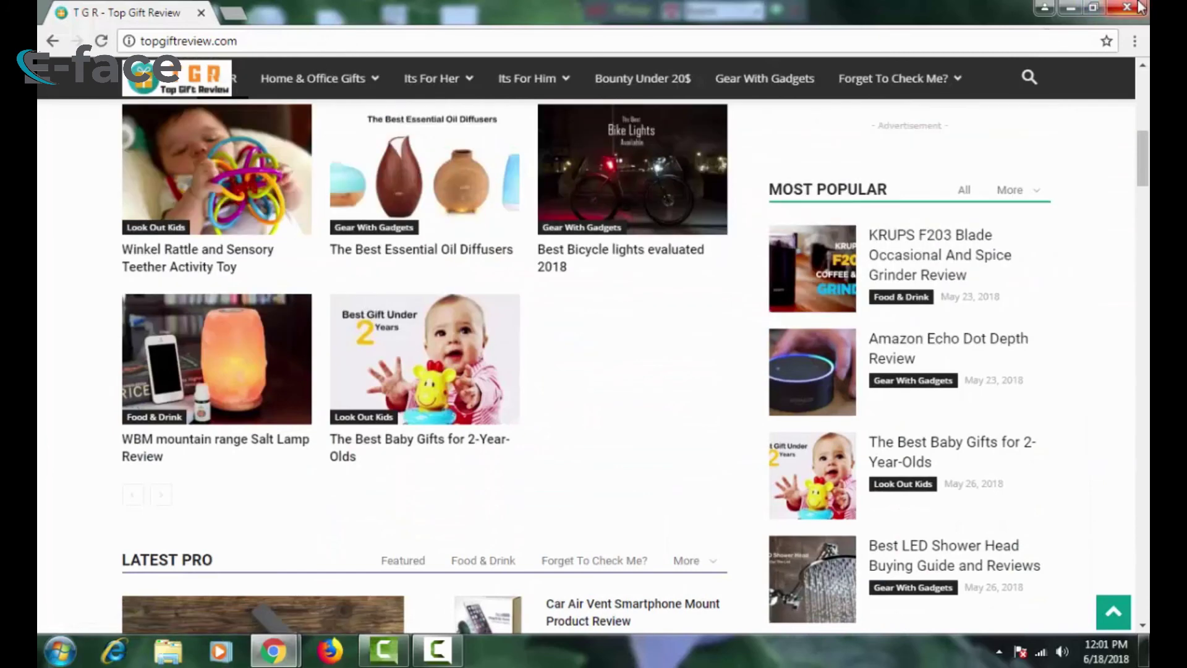
left_click(1070, 8)
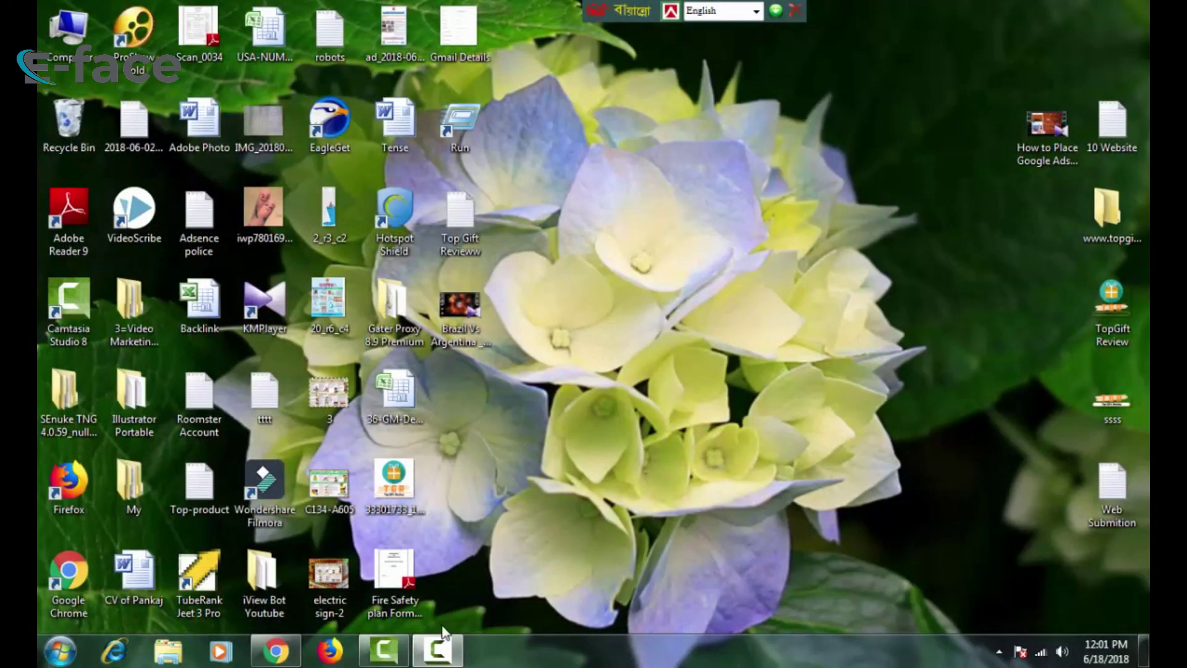
left_click(446, 657)
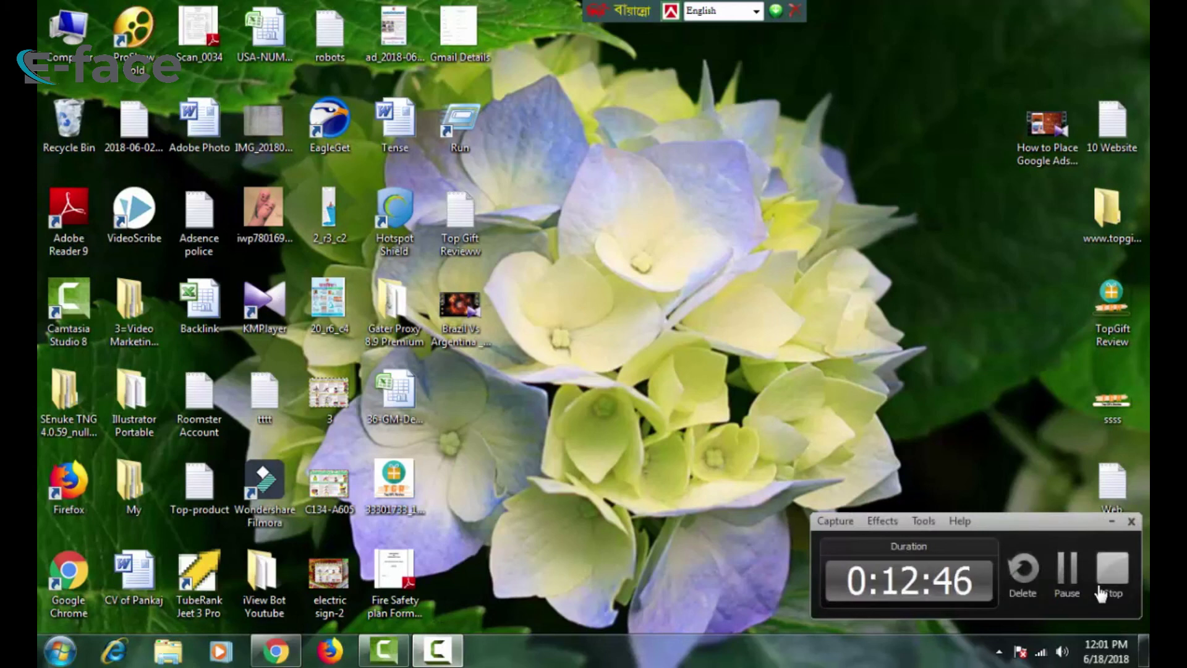